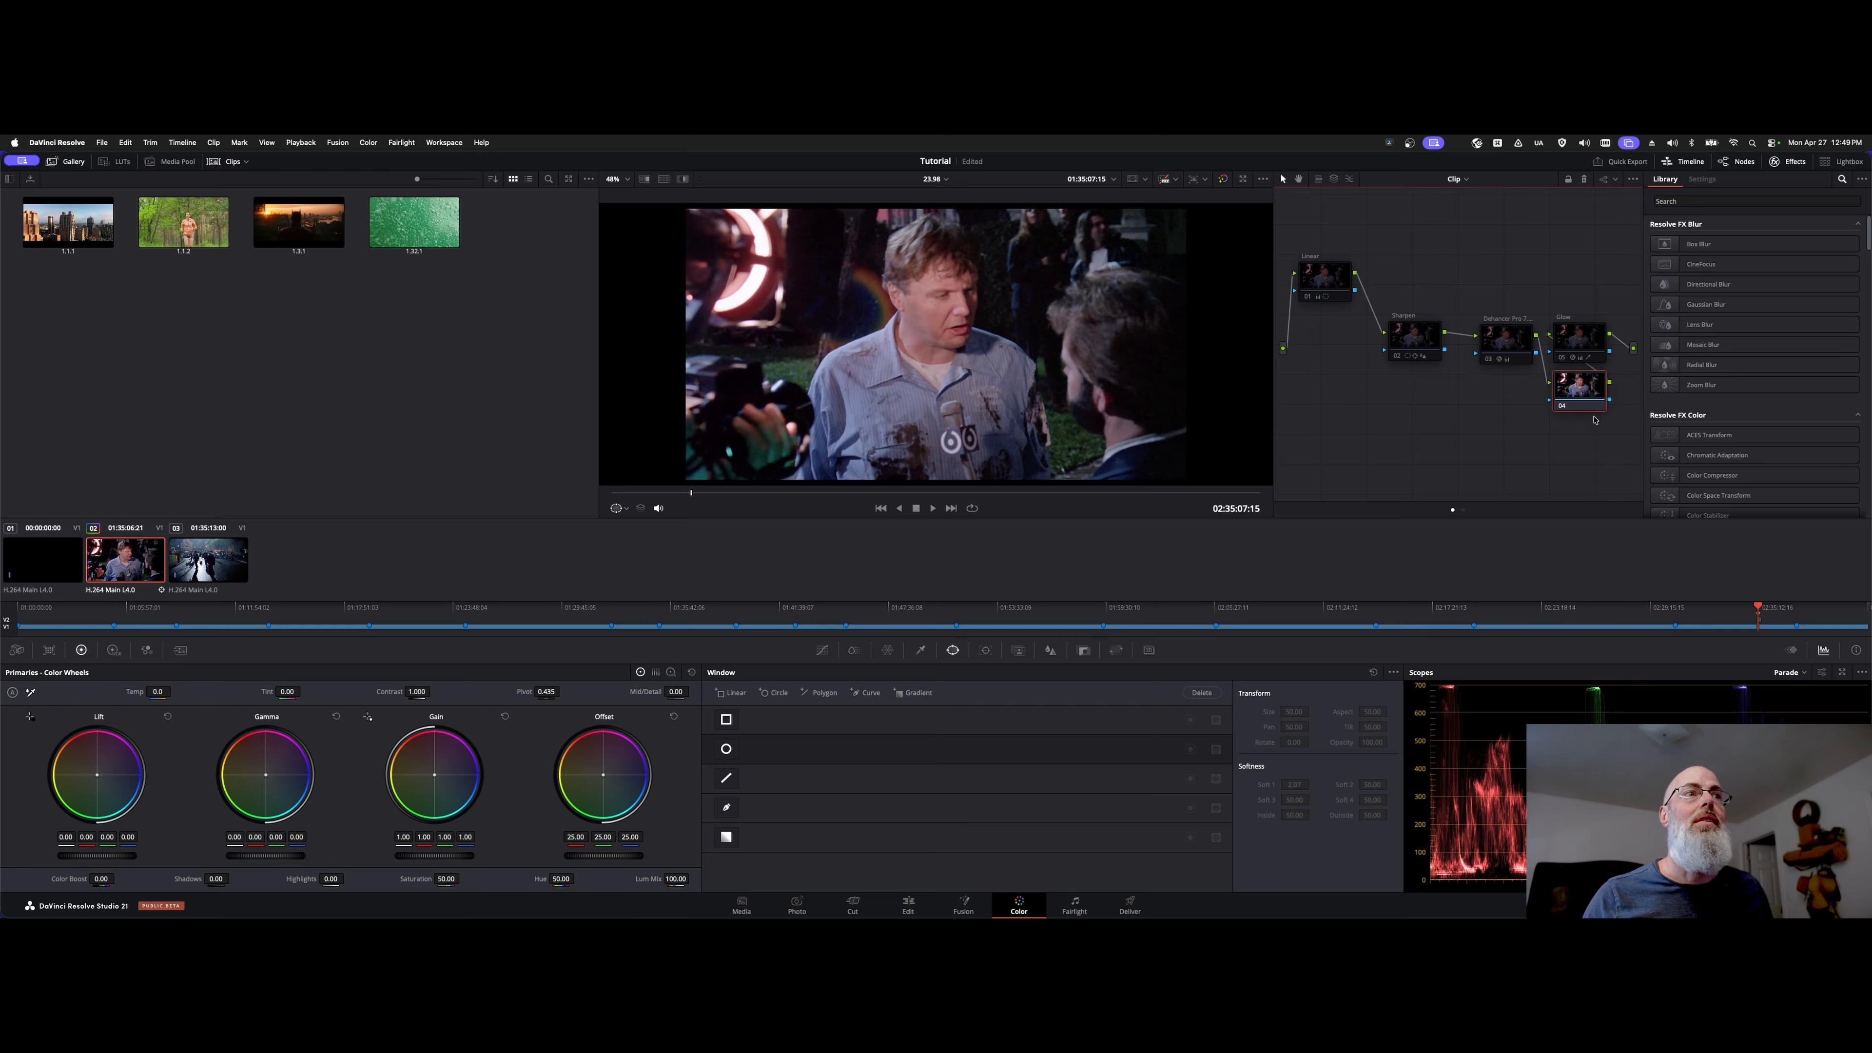
# Try an AI Magic Mask on the standing man's face and shirt in the unlabelled parallel node
pyautogui.moveTo(1582, 394); pyautogui.dragTo(1586, 443)
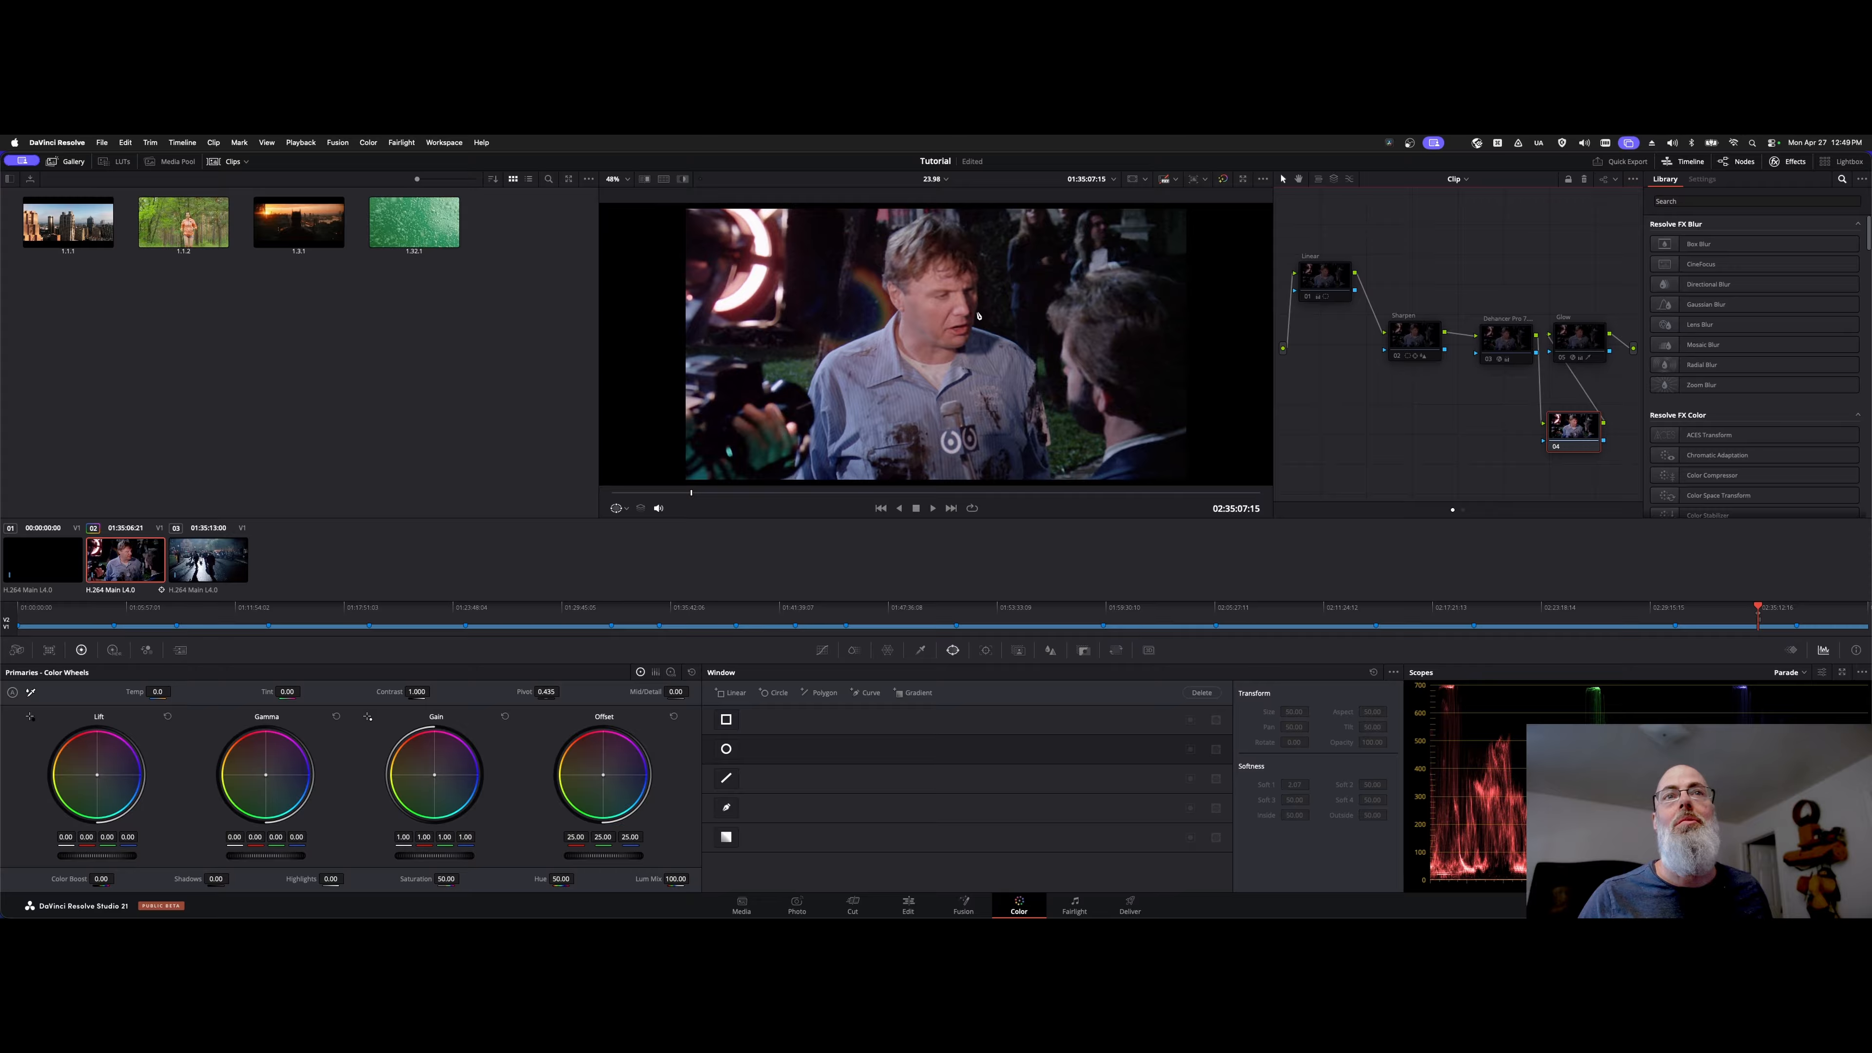
pyautogui.click(1018, 650)
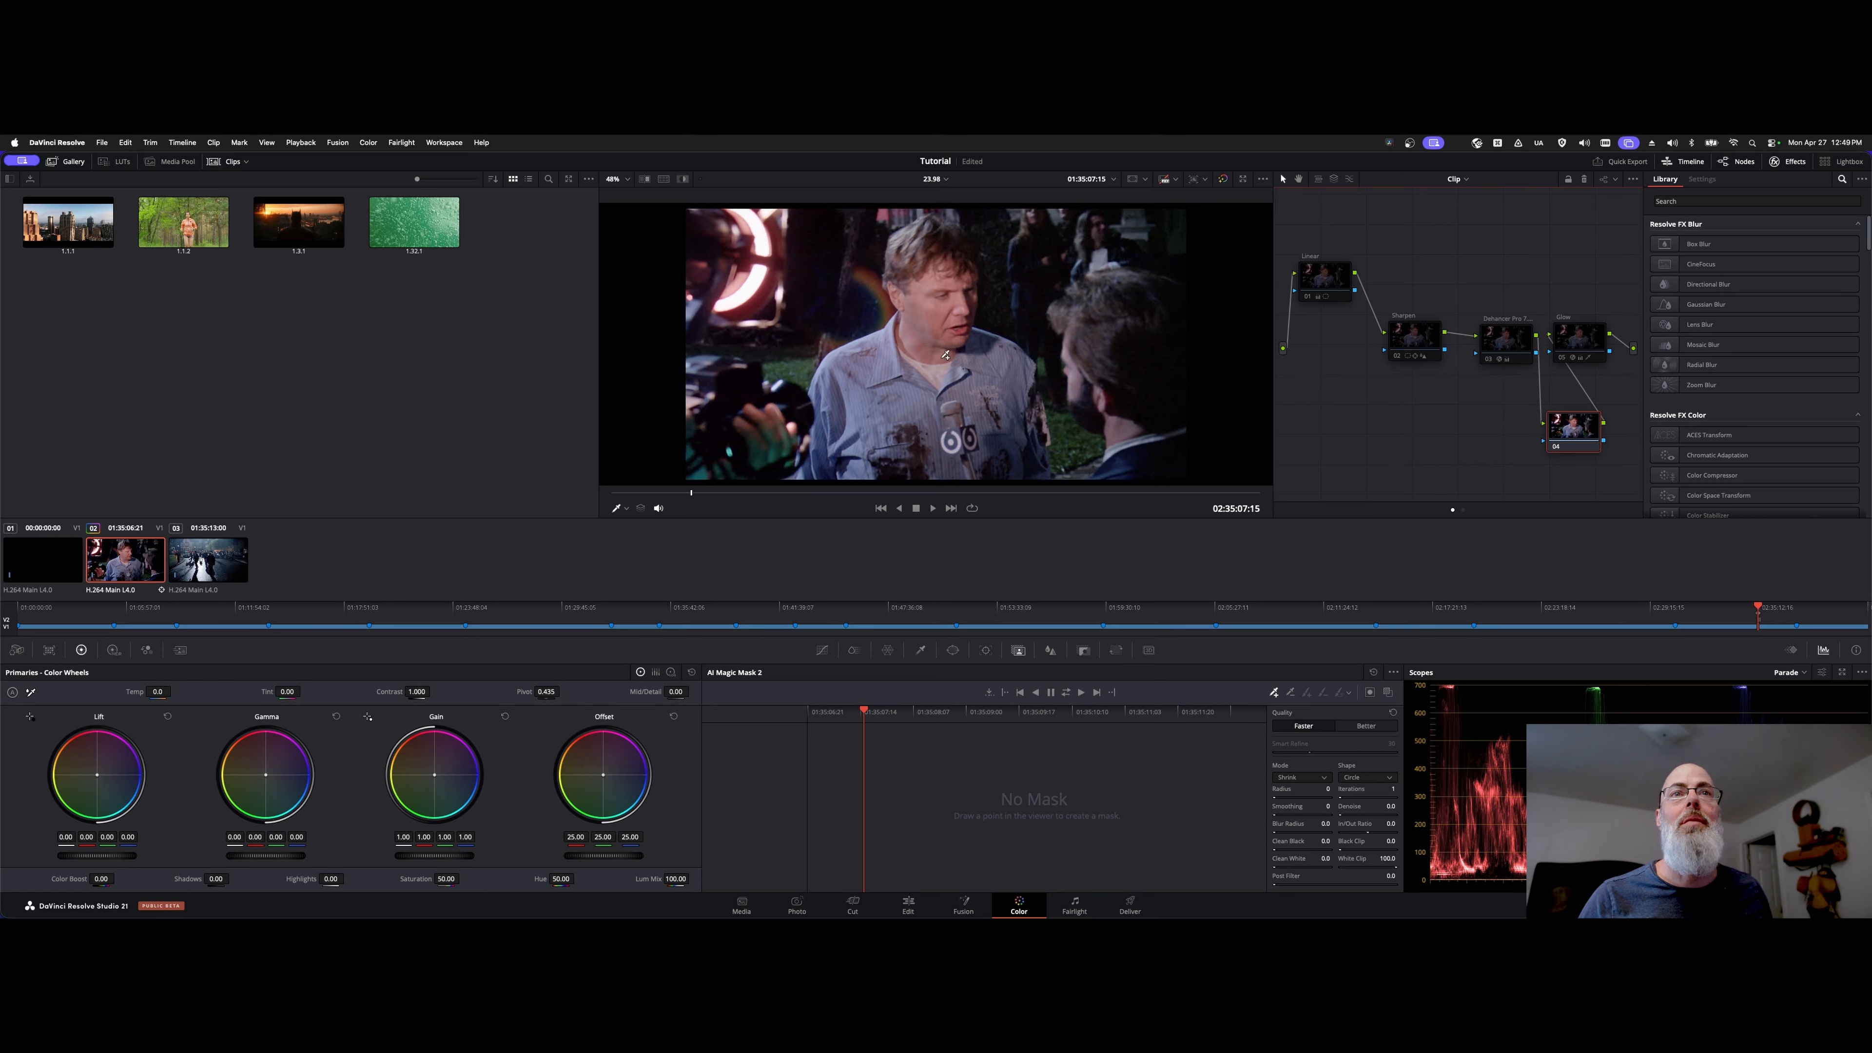
pyautogui.click(940, 330)
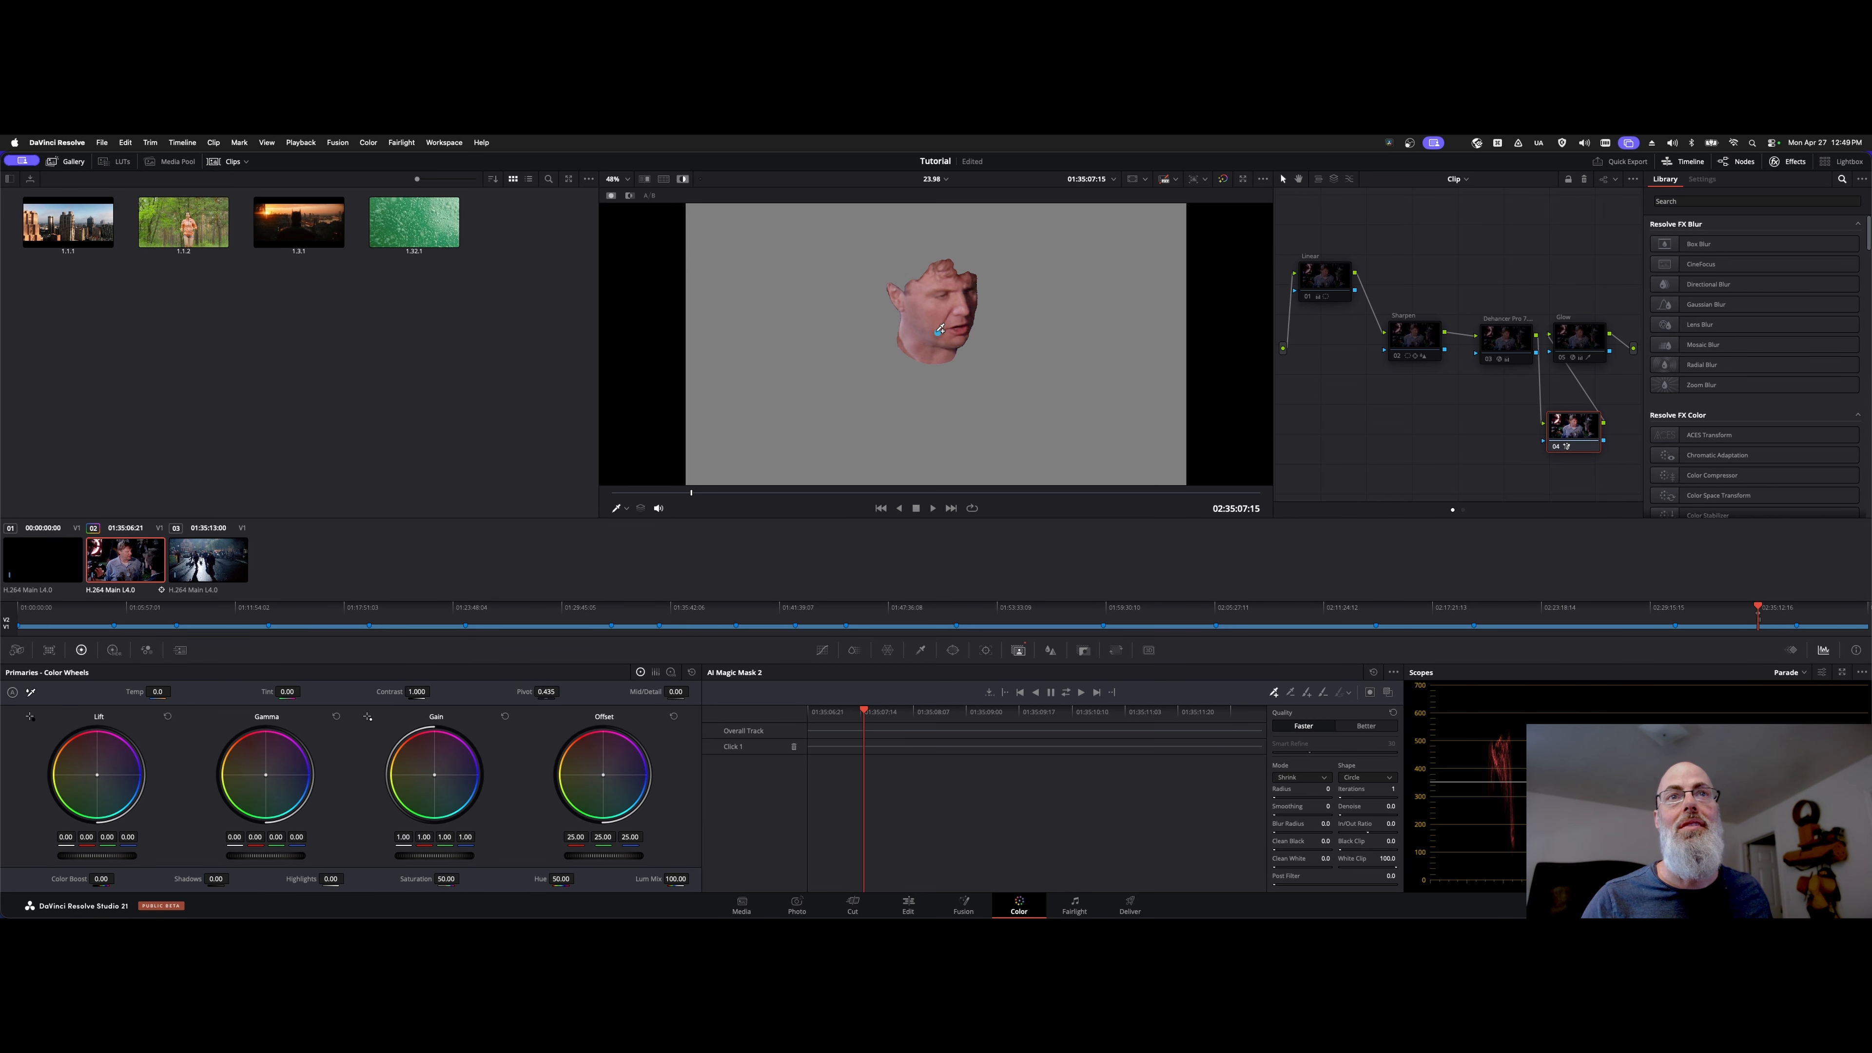
pyautogui.click(944, 378)
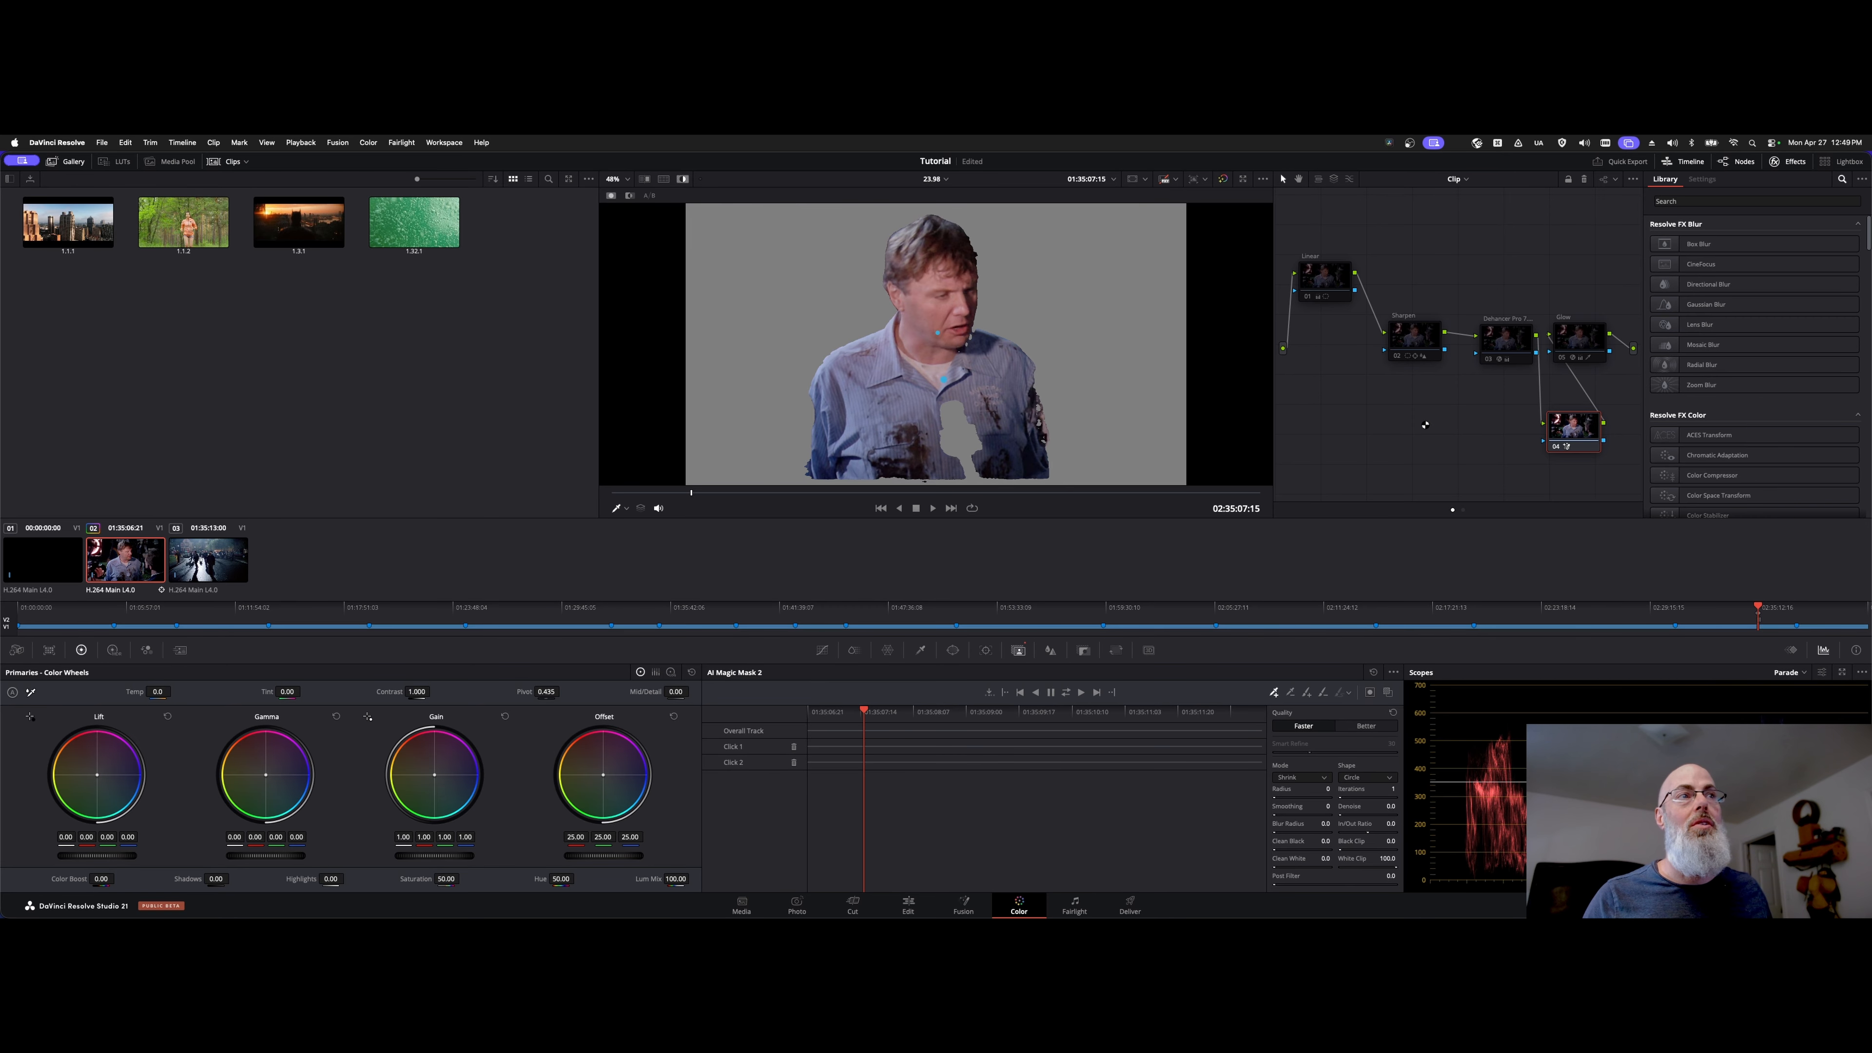
# Delete the unlabelled parallel node and move the first node down in line with the rest of the chain
pyautogui.press('Delete')
pyautogui.moveTo(1322, 284); pyautogui.dragTo(1319, 352)
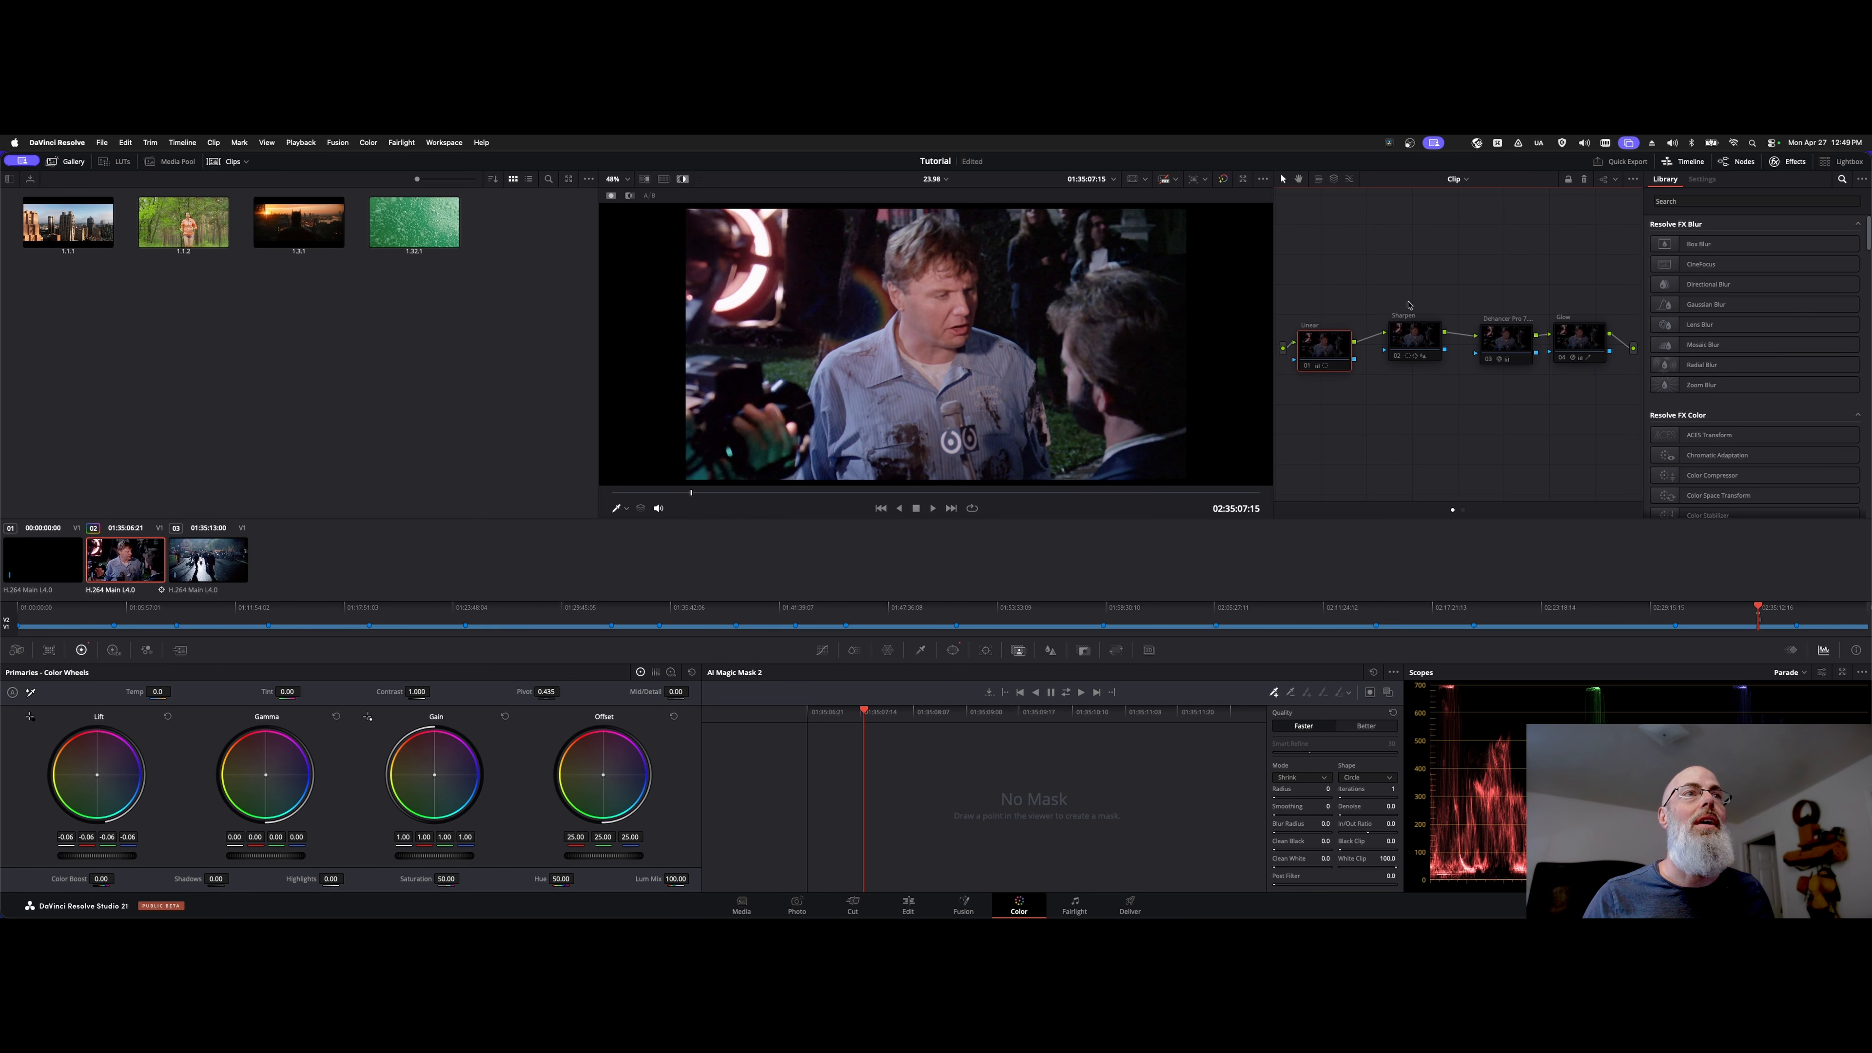
# Check the existing mask on the Sharpen node, reset that node's grade and clear its AI Magic Mask
pyautogui.click(1430, 356)
pyautogui.press('super+d')
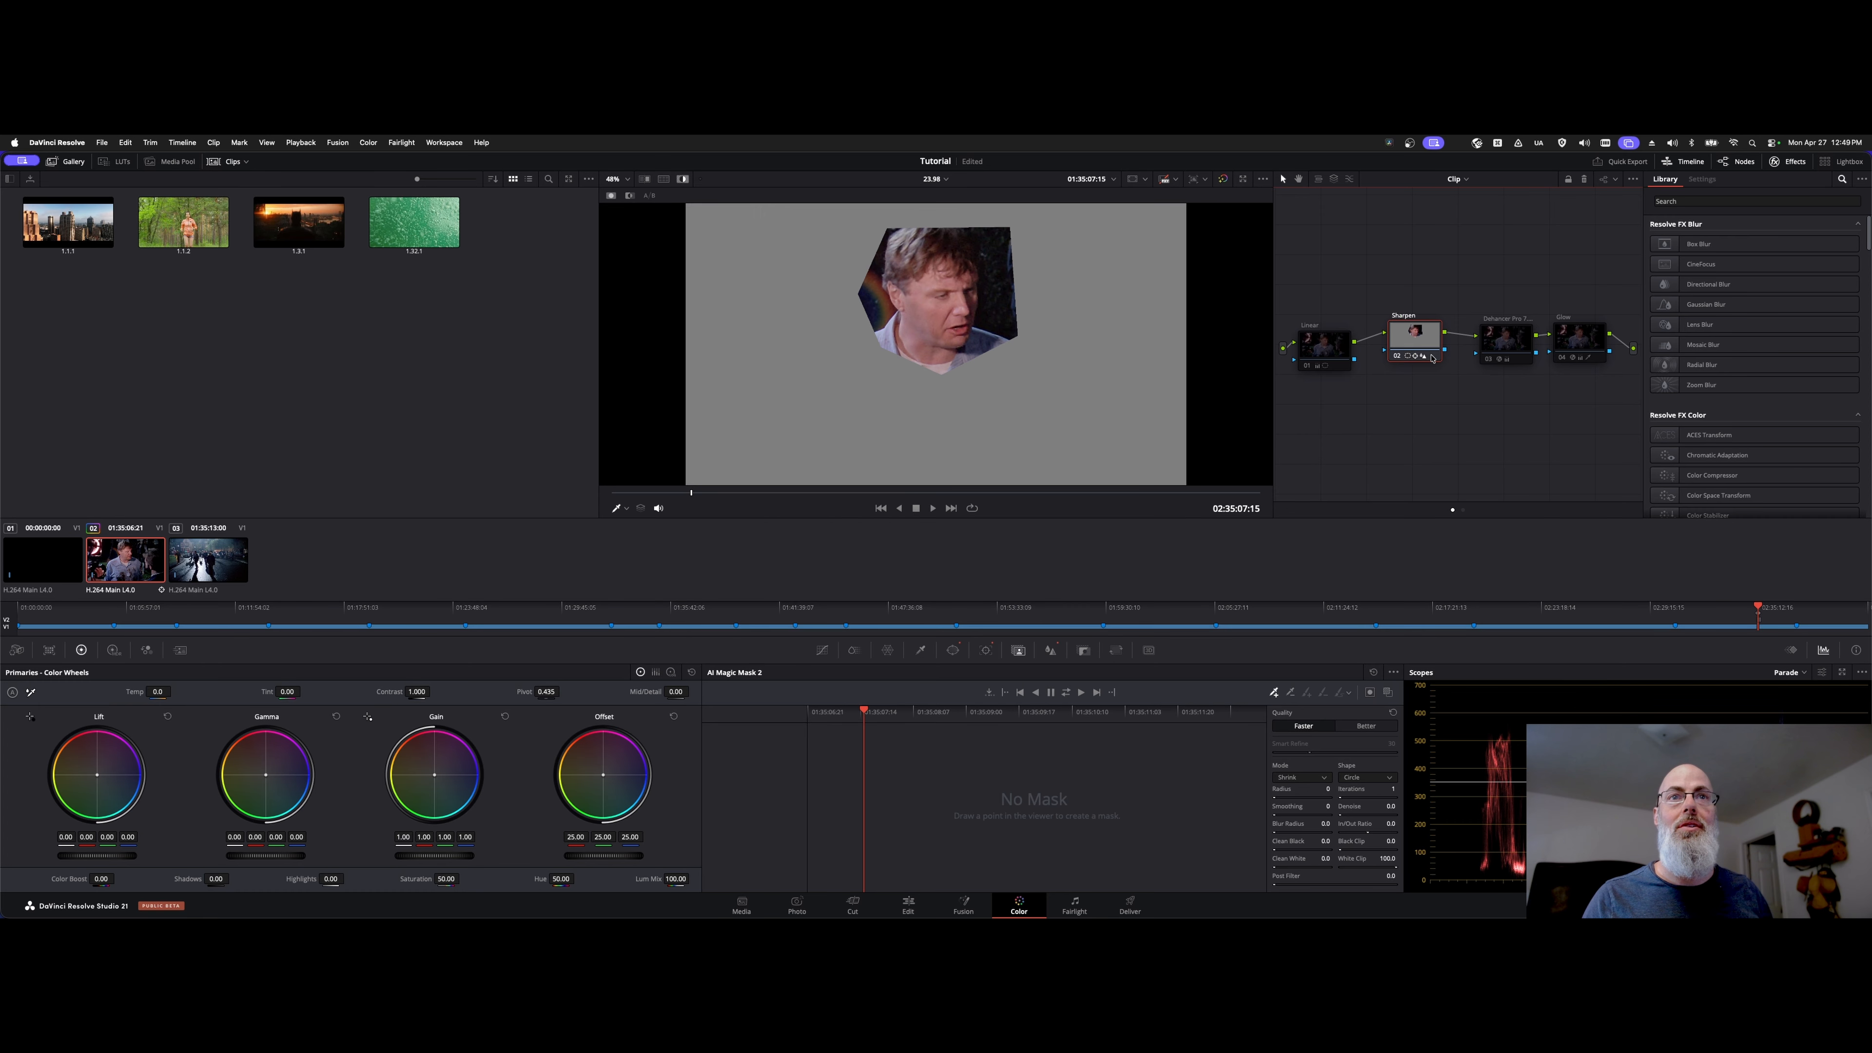
pyautogui.hotkey('shift', 'h')
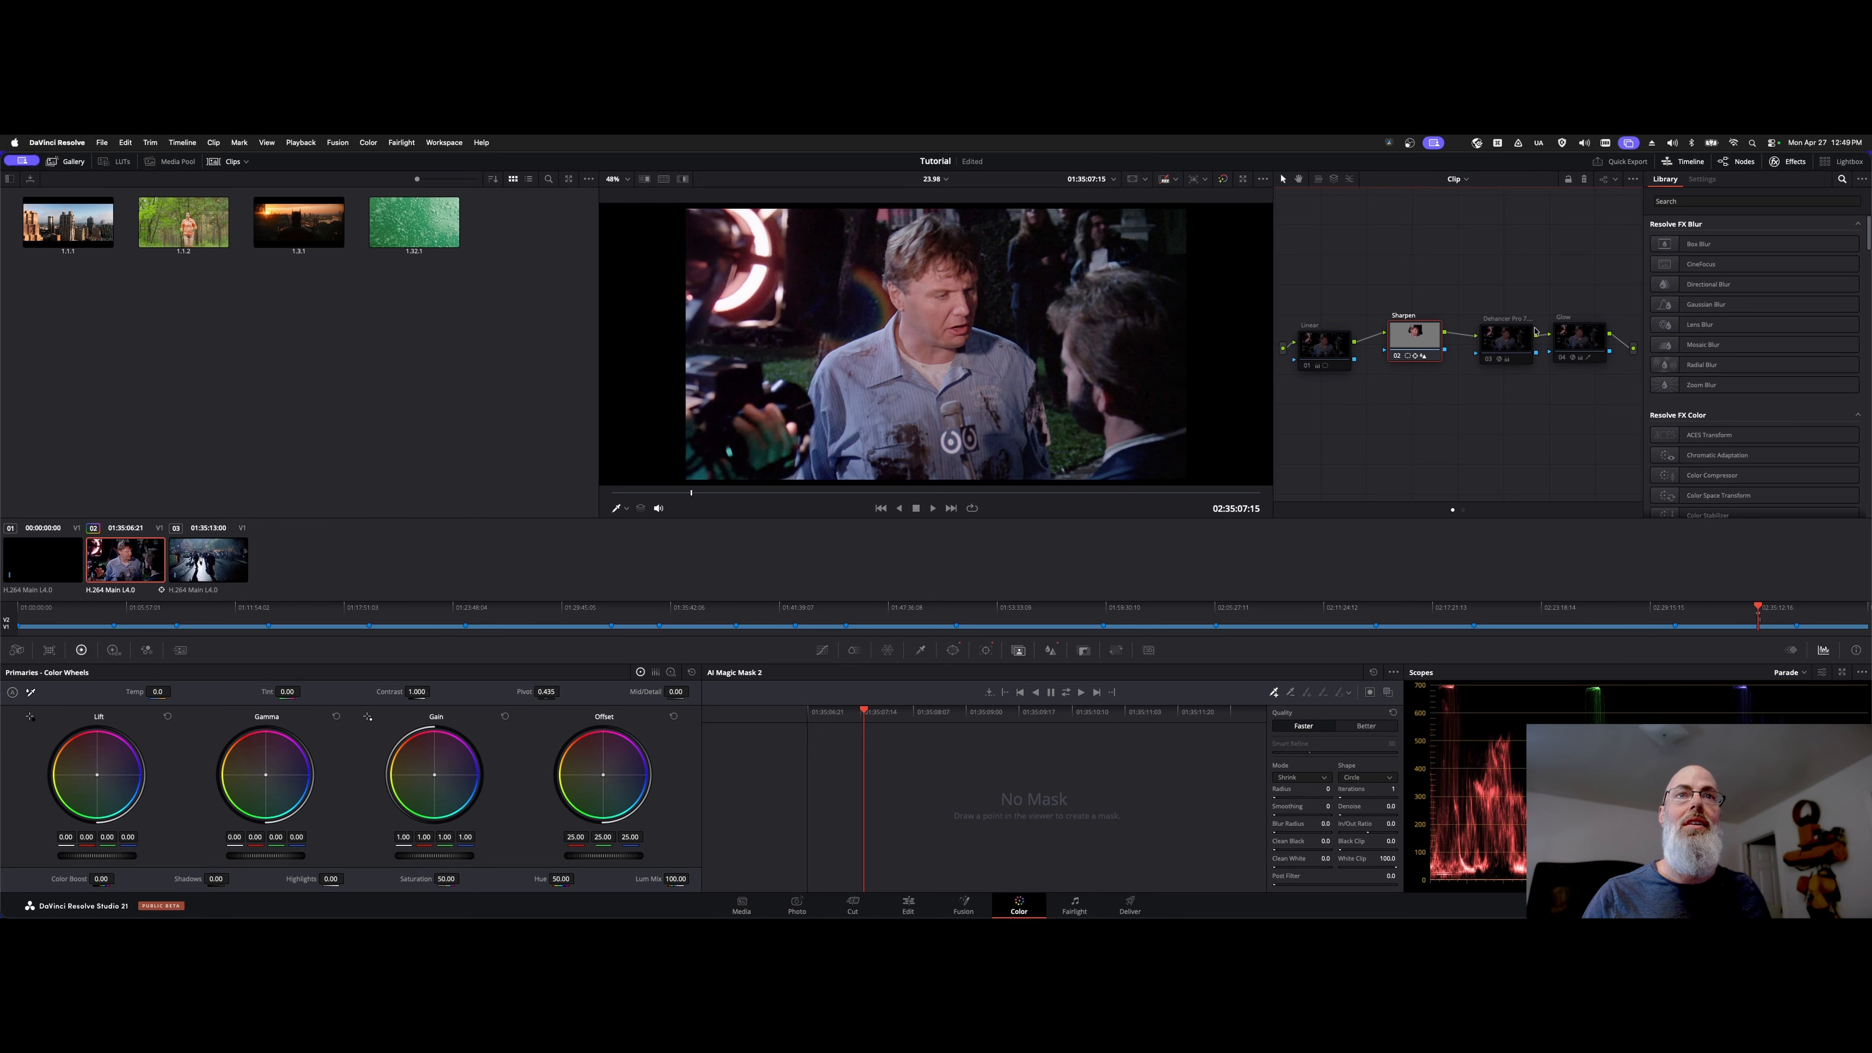
pyautogui.rightClick(1428, 355)
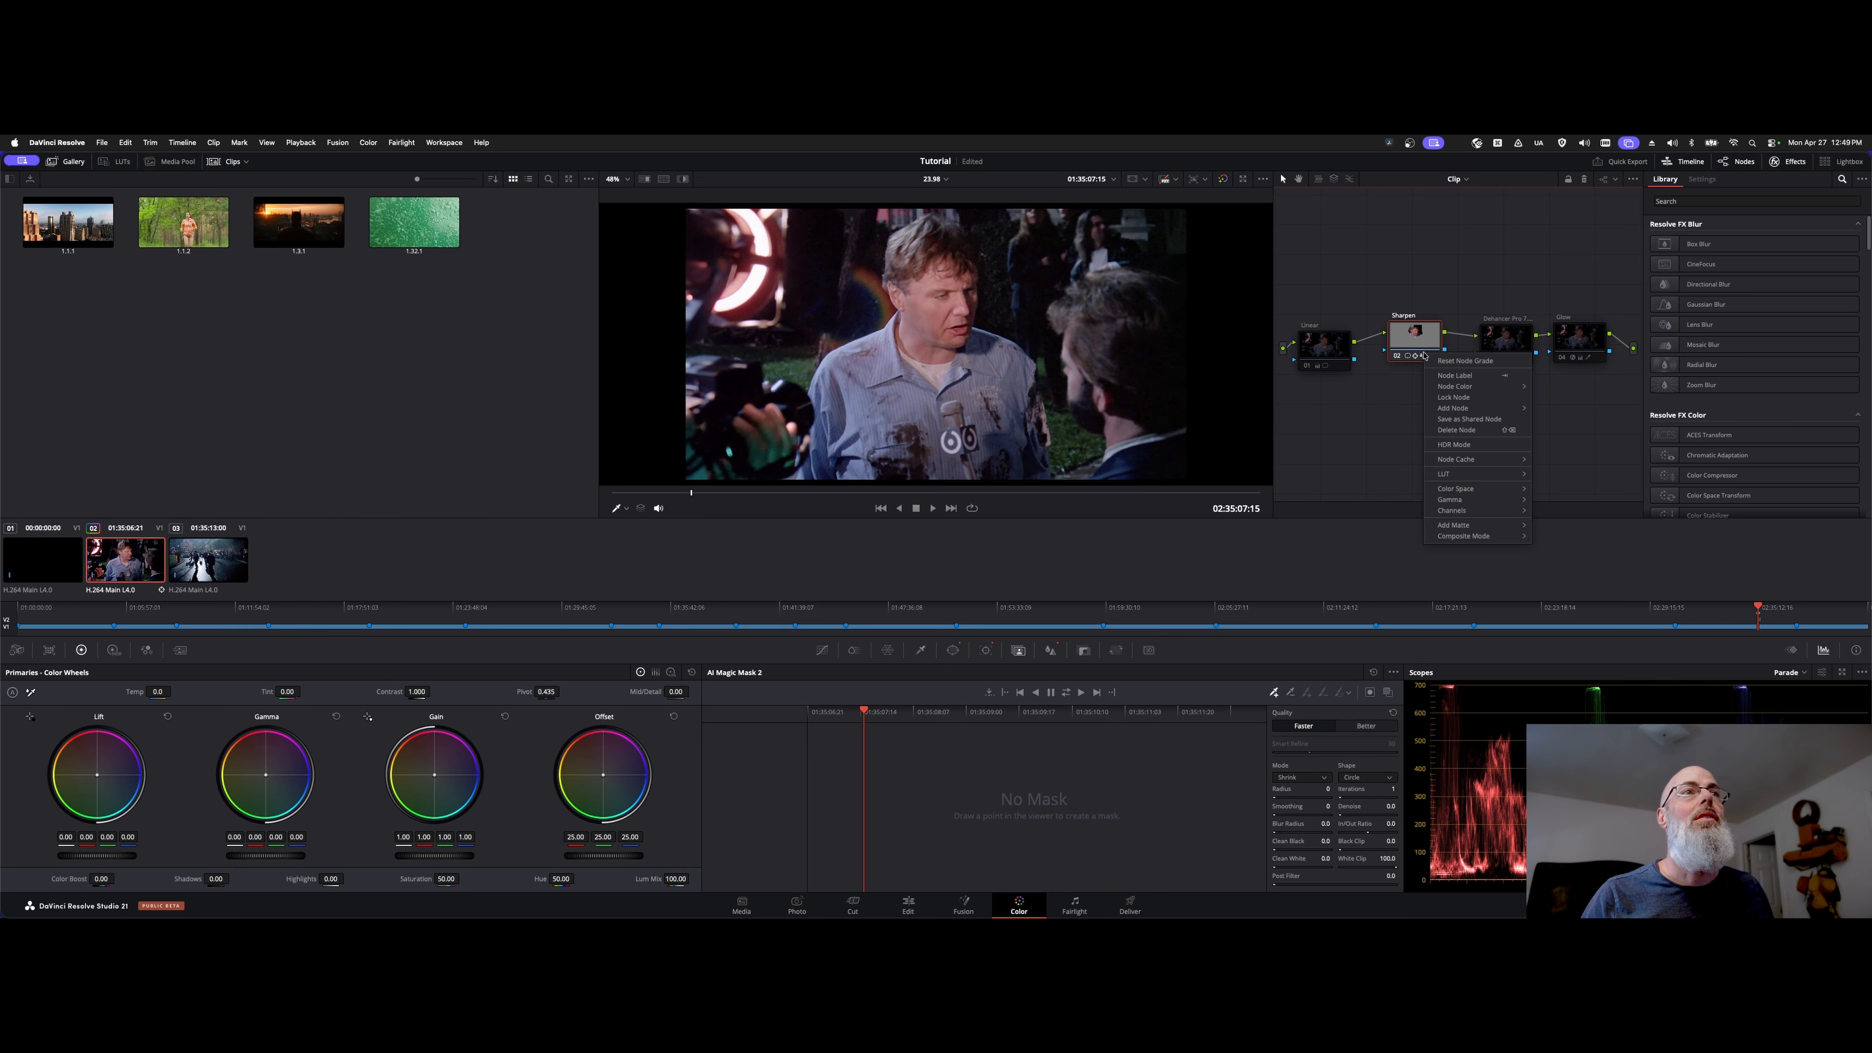
pyautogui.click(1461, 360)
pyautogui.click(754, 325)
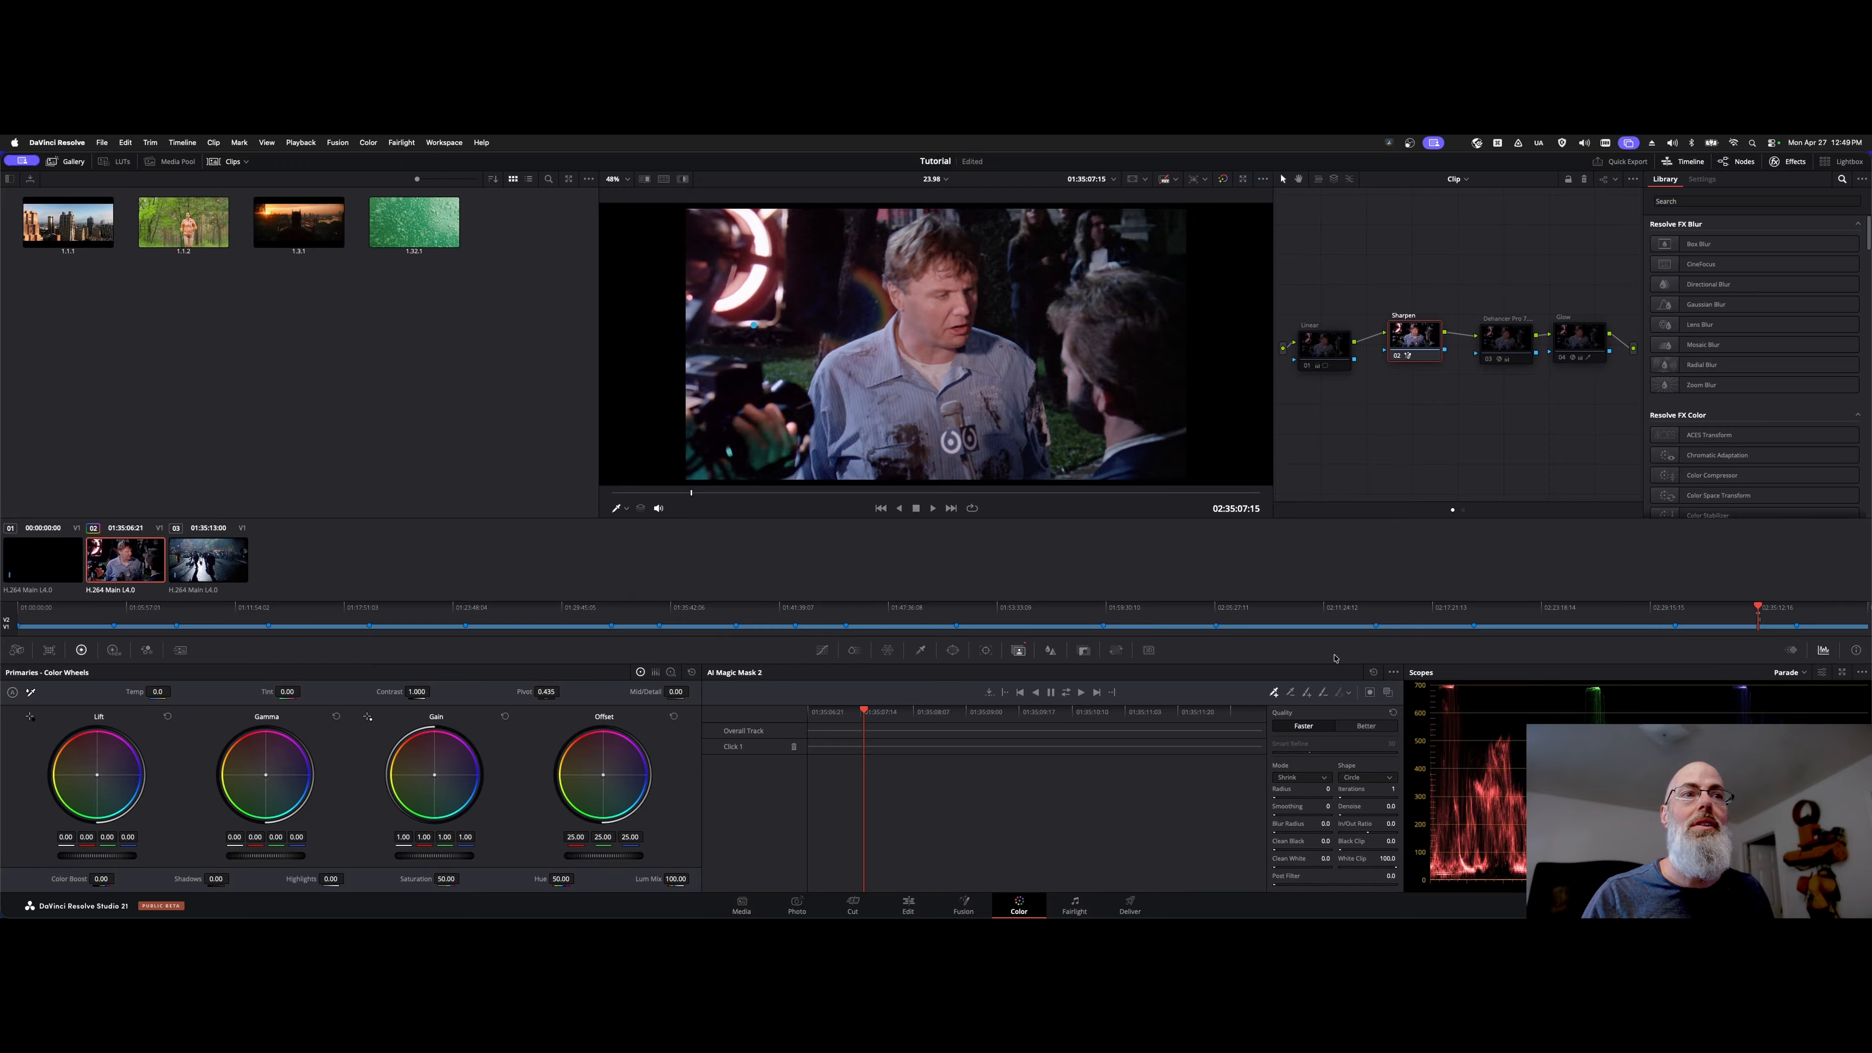
pyautogui.click(1373, 673)
# Add a circular window over the standing man's face on the Sharpen node and track it through the clip
pyautogui.click(951, 651)
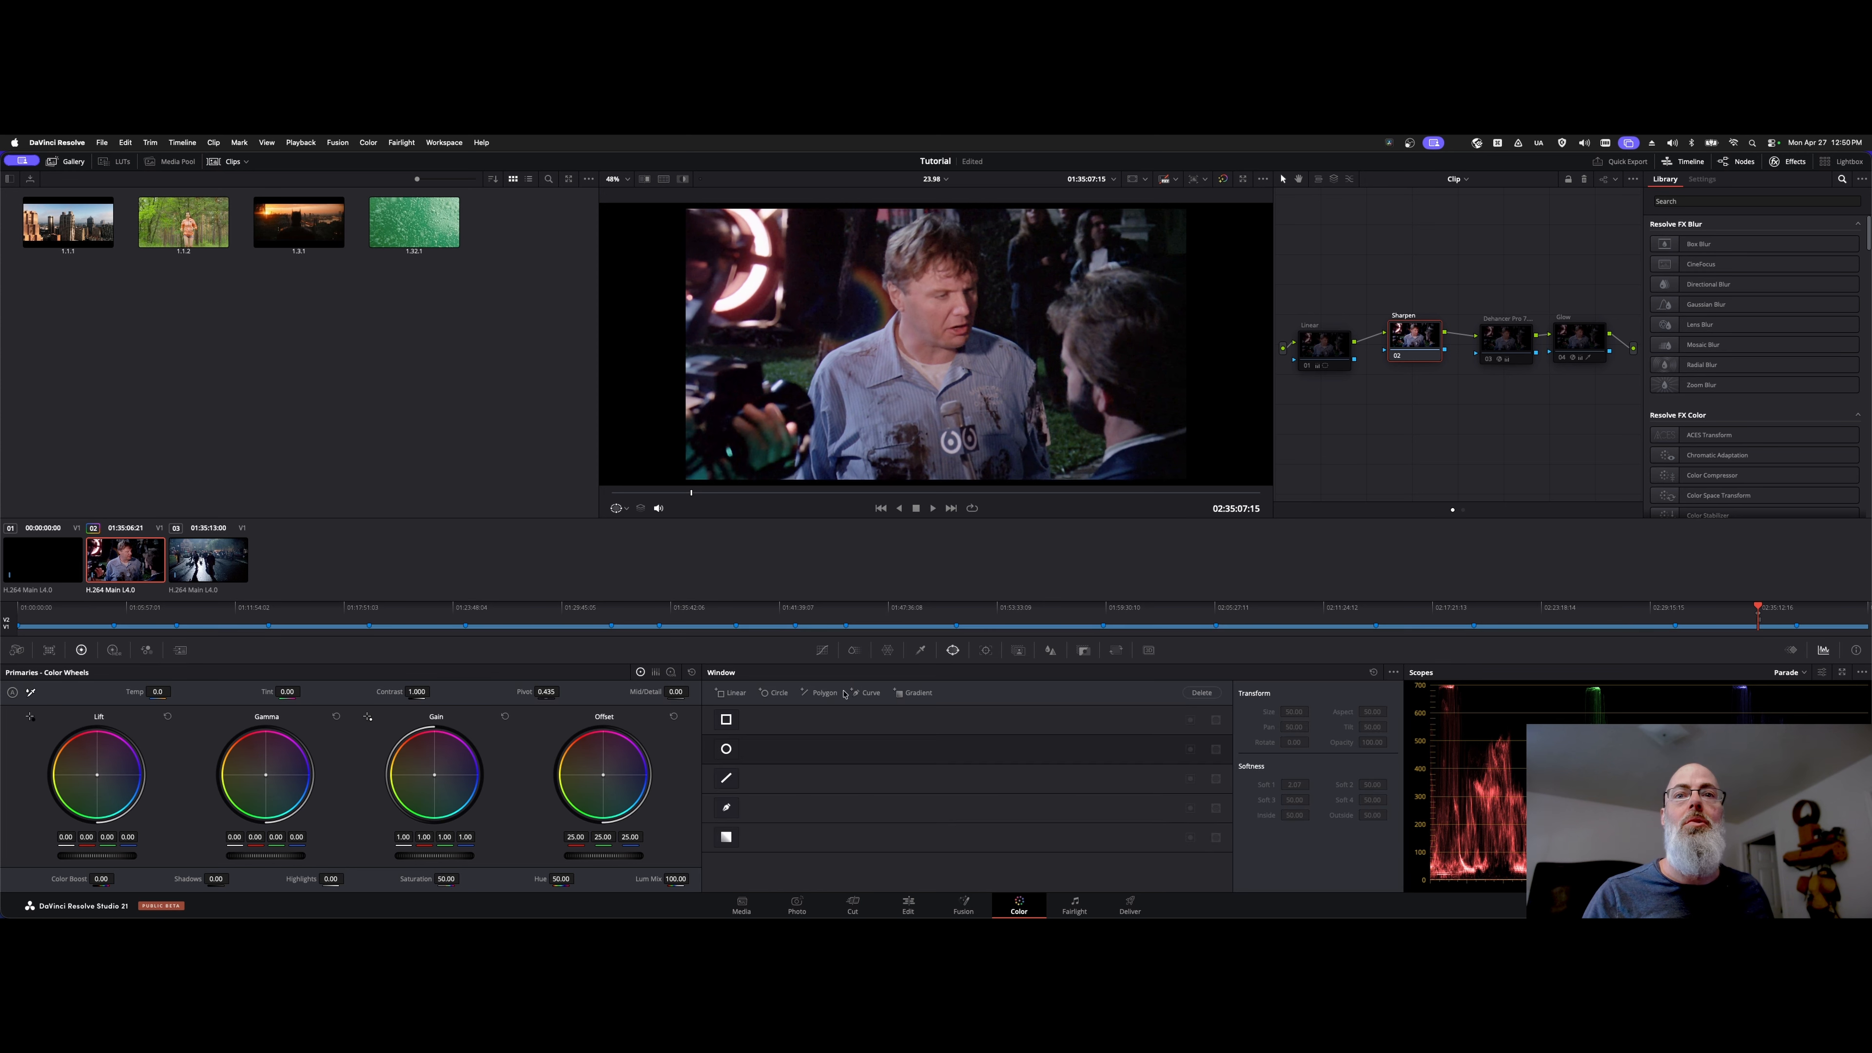
pyautogui.click(725, 749)
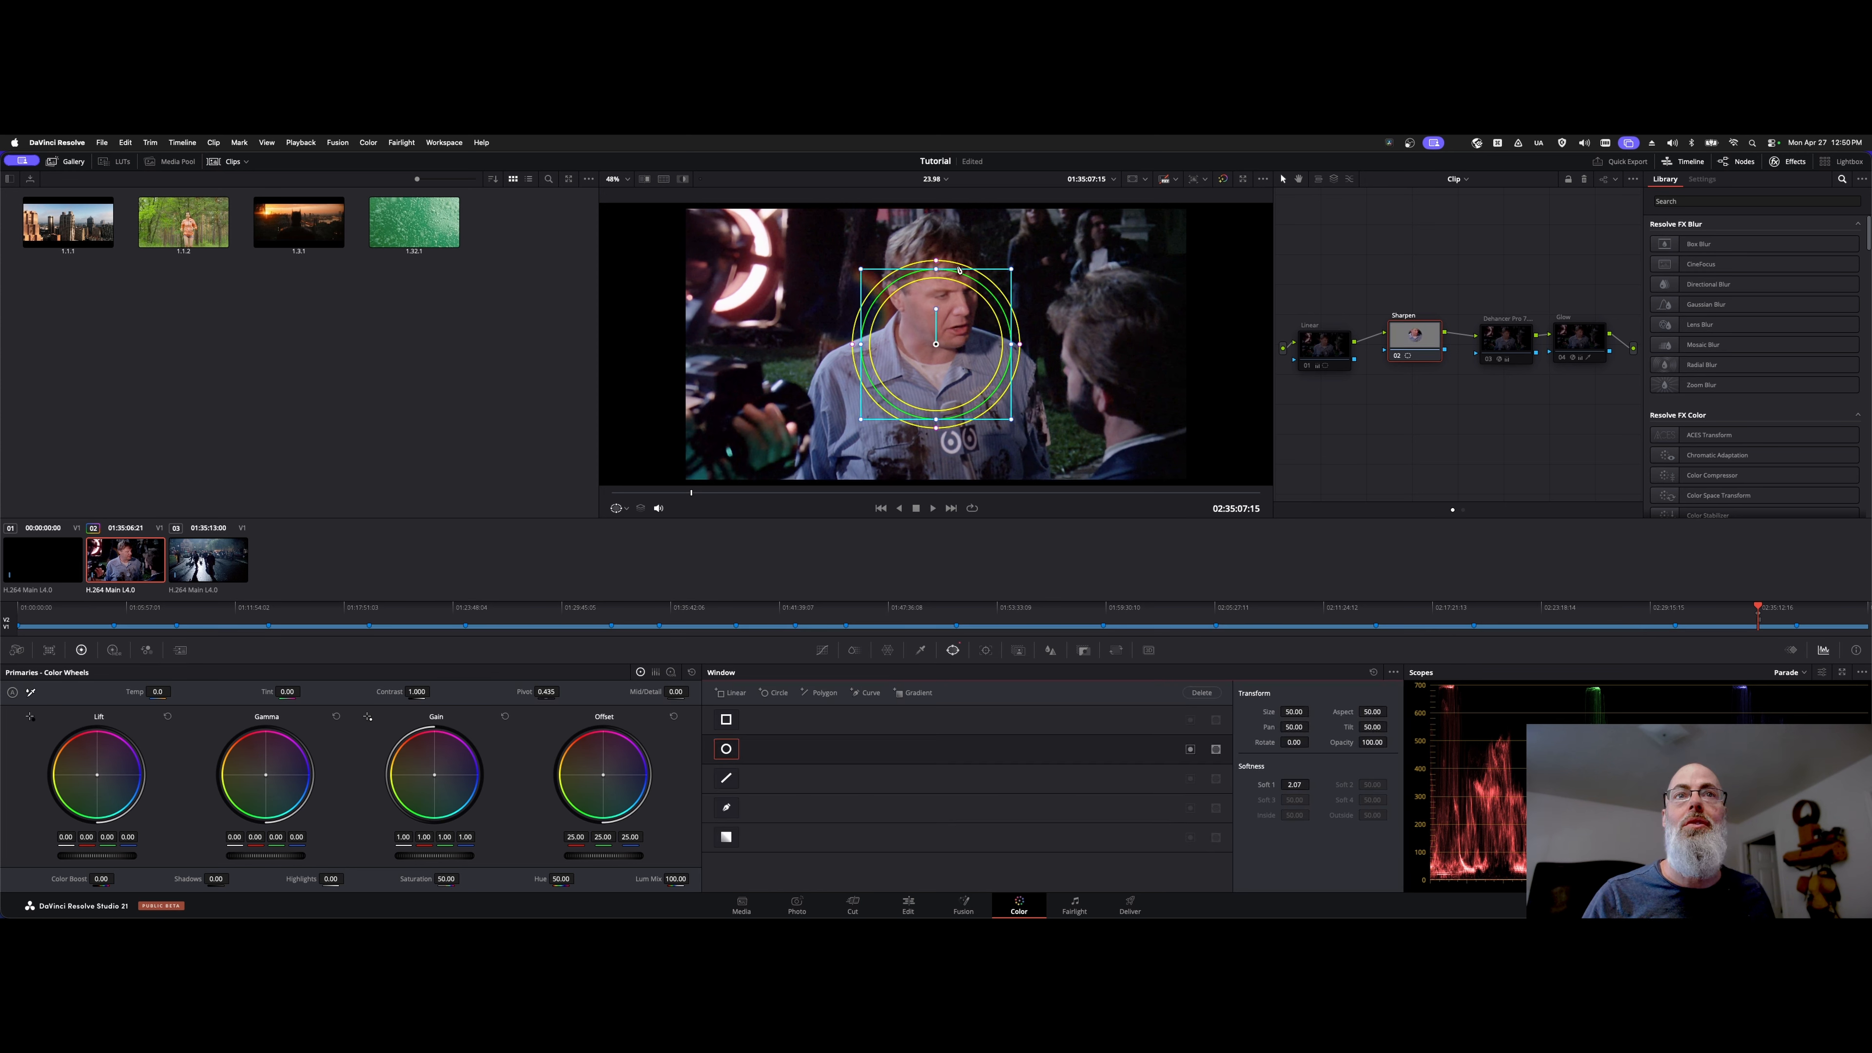
pyautogui.moveTo(932, 361); pyautogui.dragTo(938, 295)
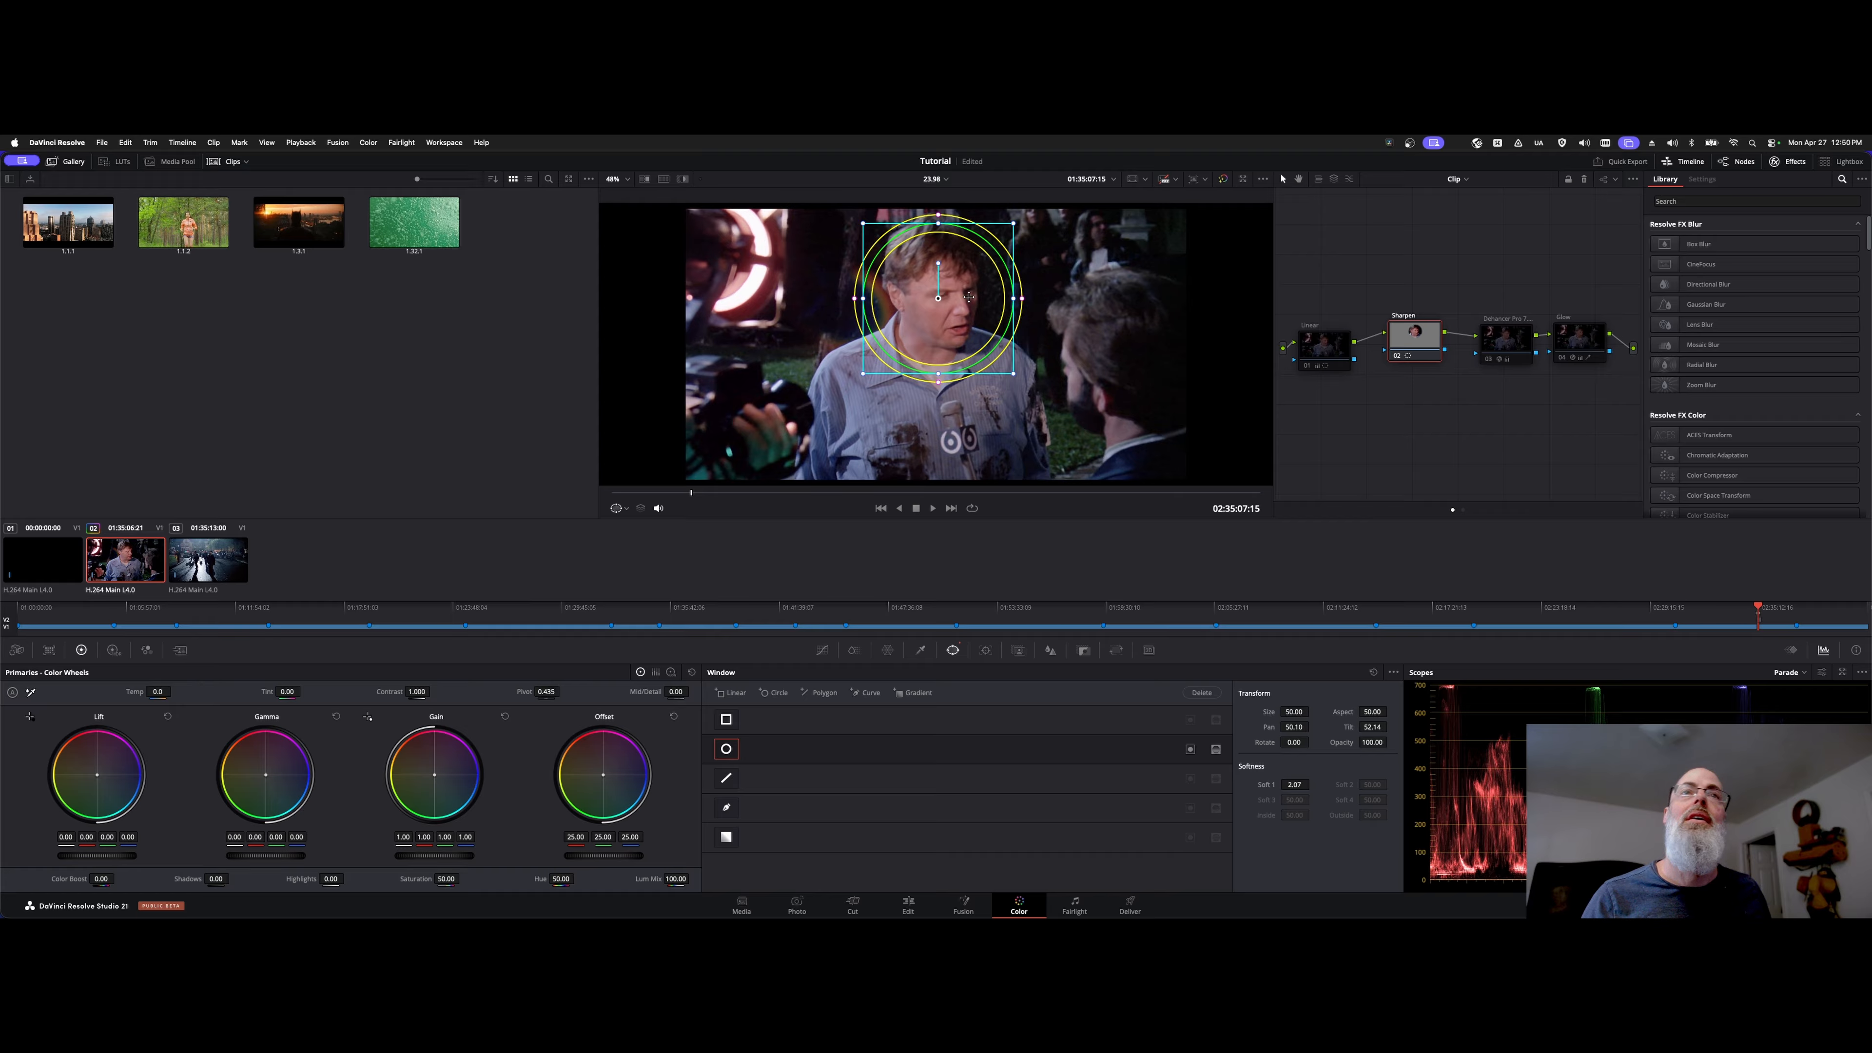
pyautogui.click(985, 650)
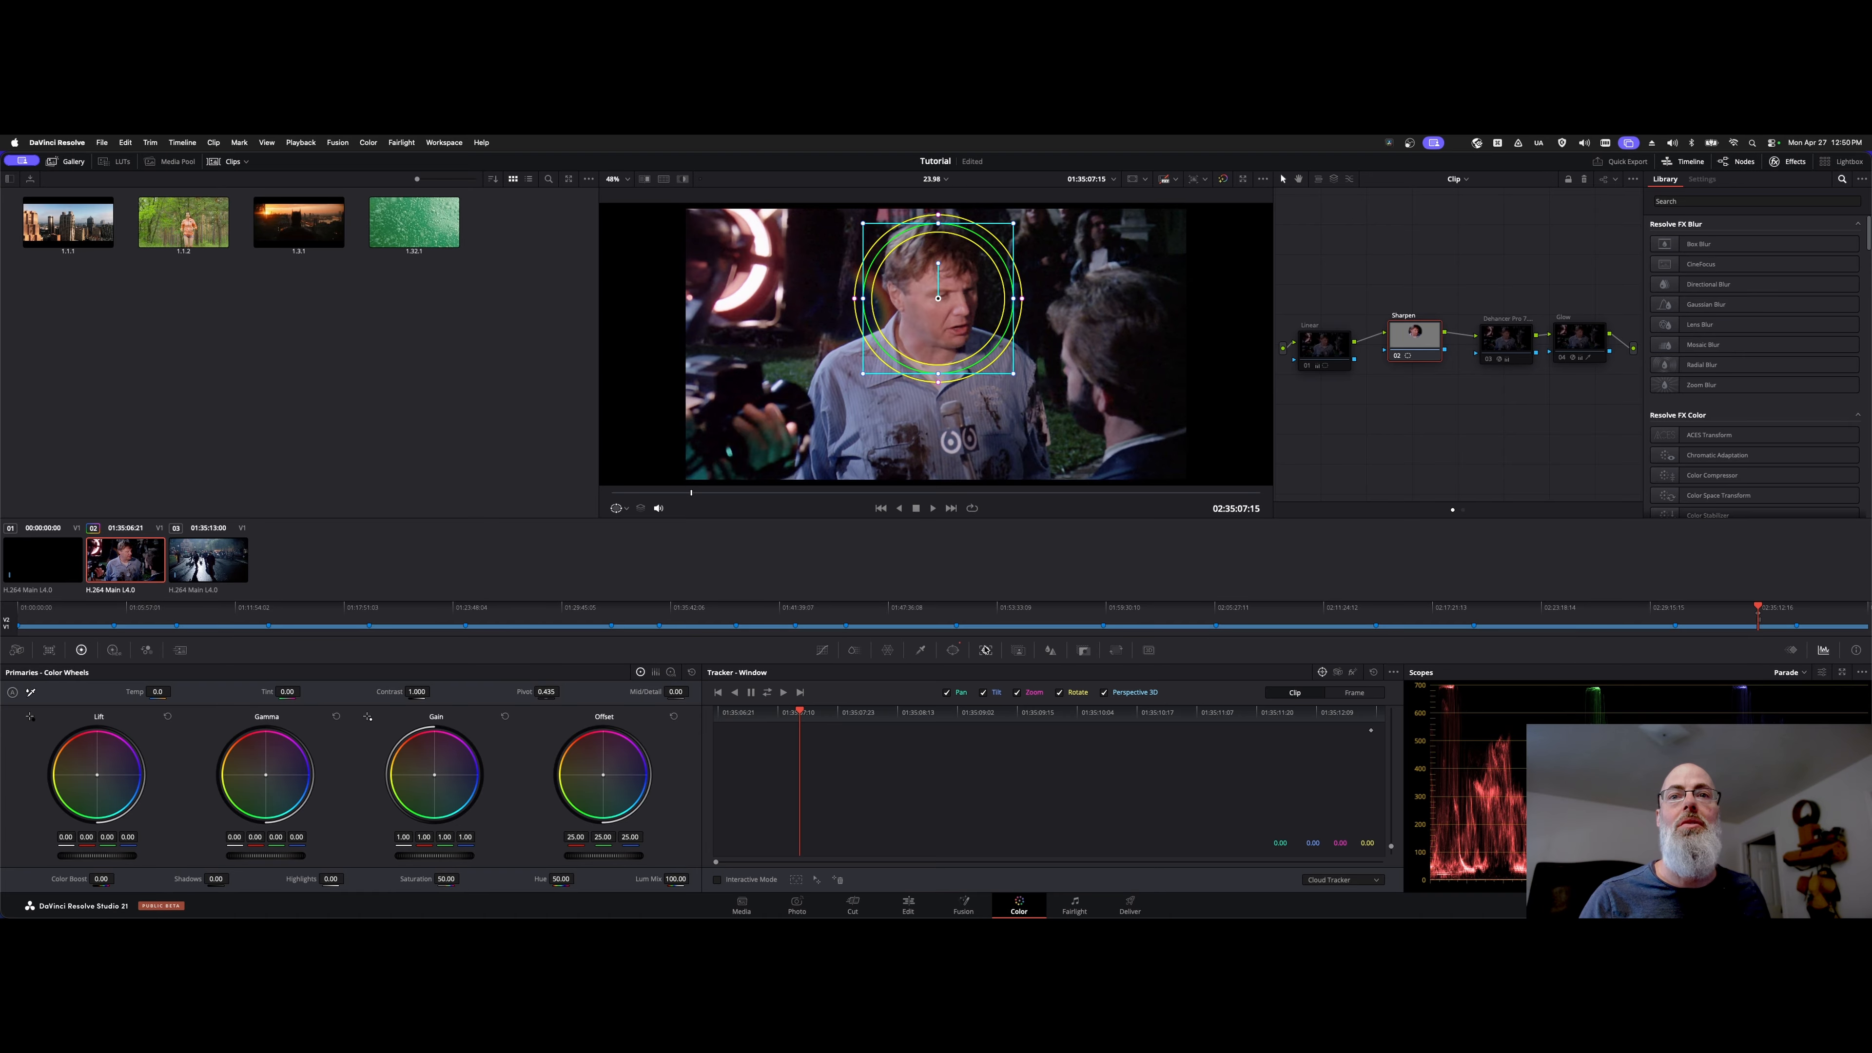
pyautogui.click(766, 692)
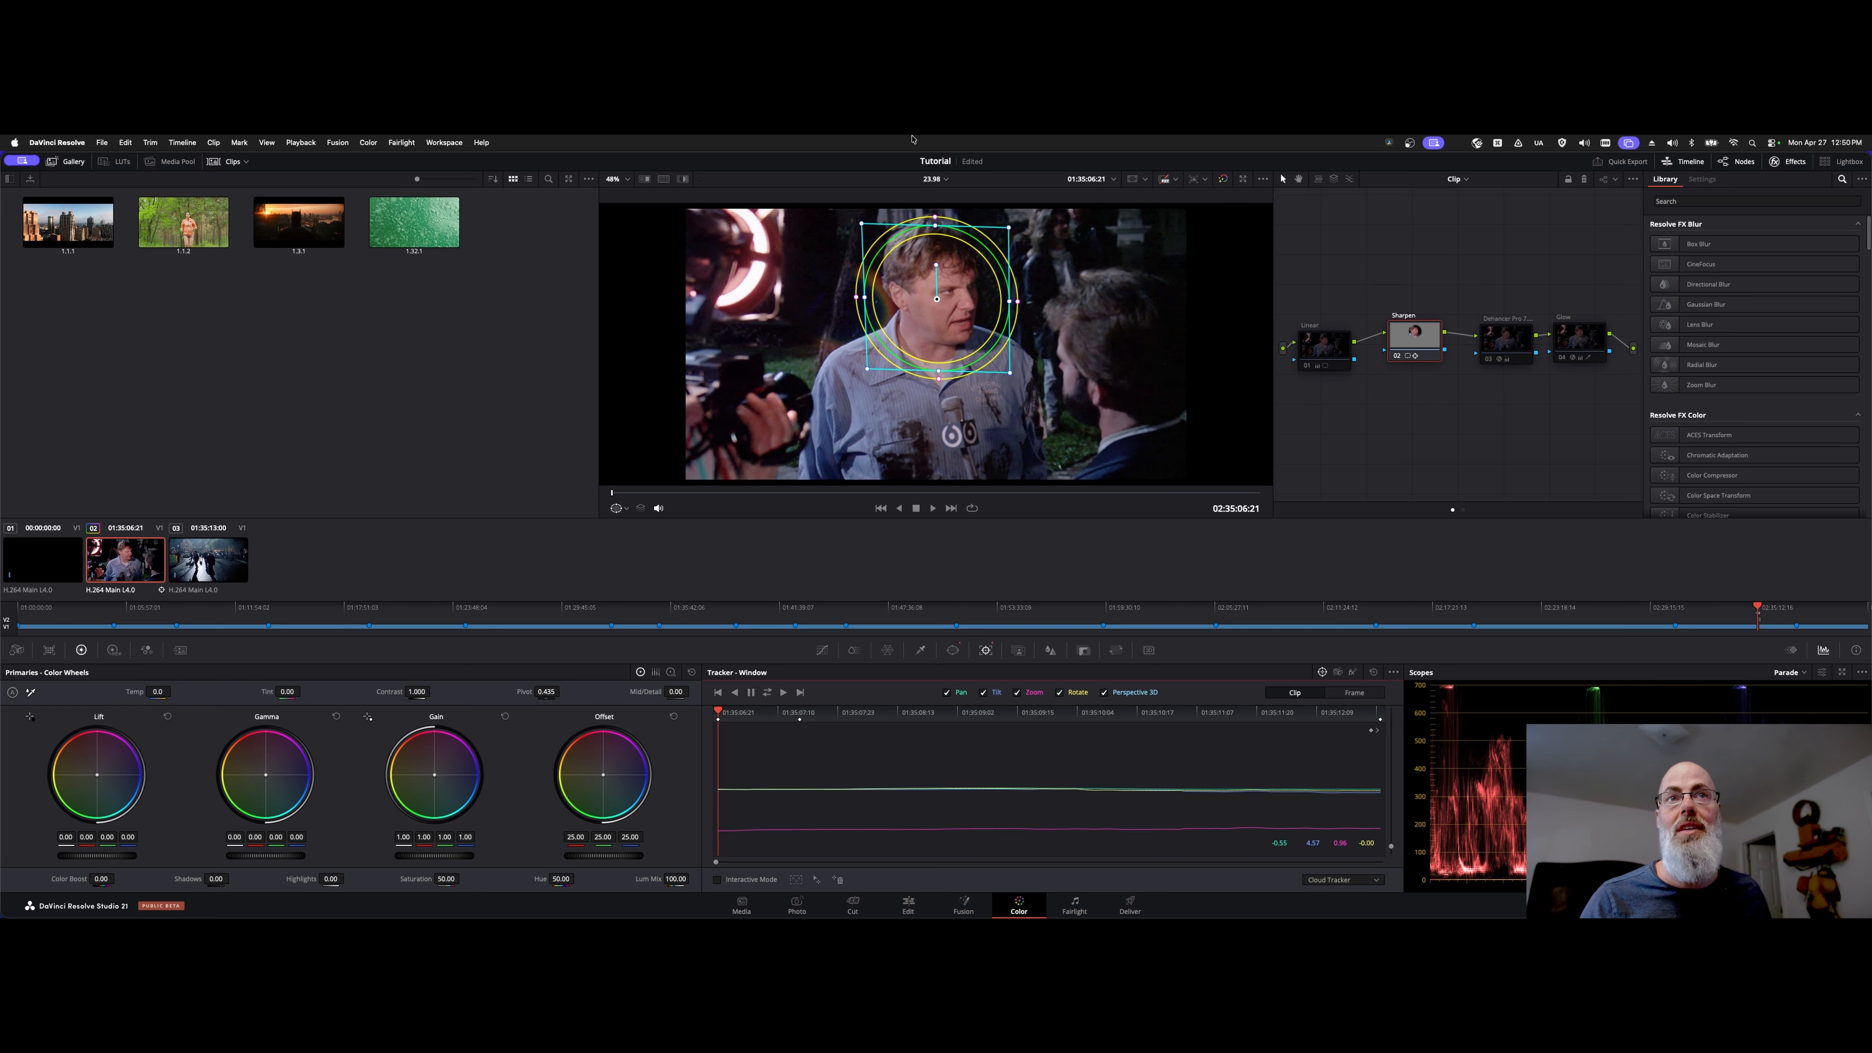
# Hide the clip thumbnails and the gallery to enlarge the viewer
pyautogui.click(225, 161)
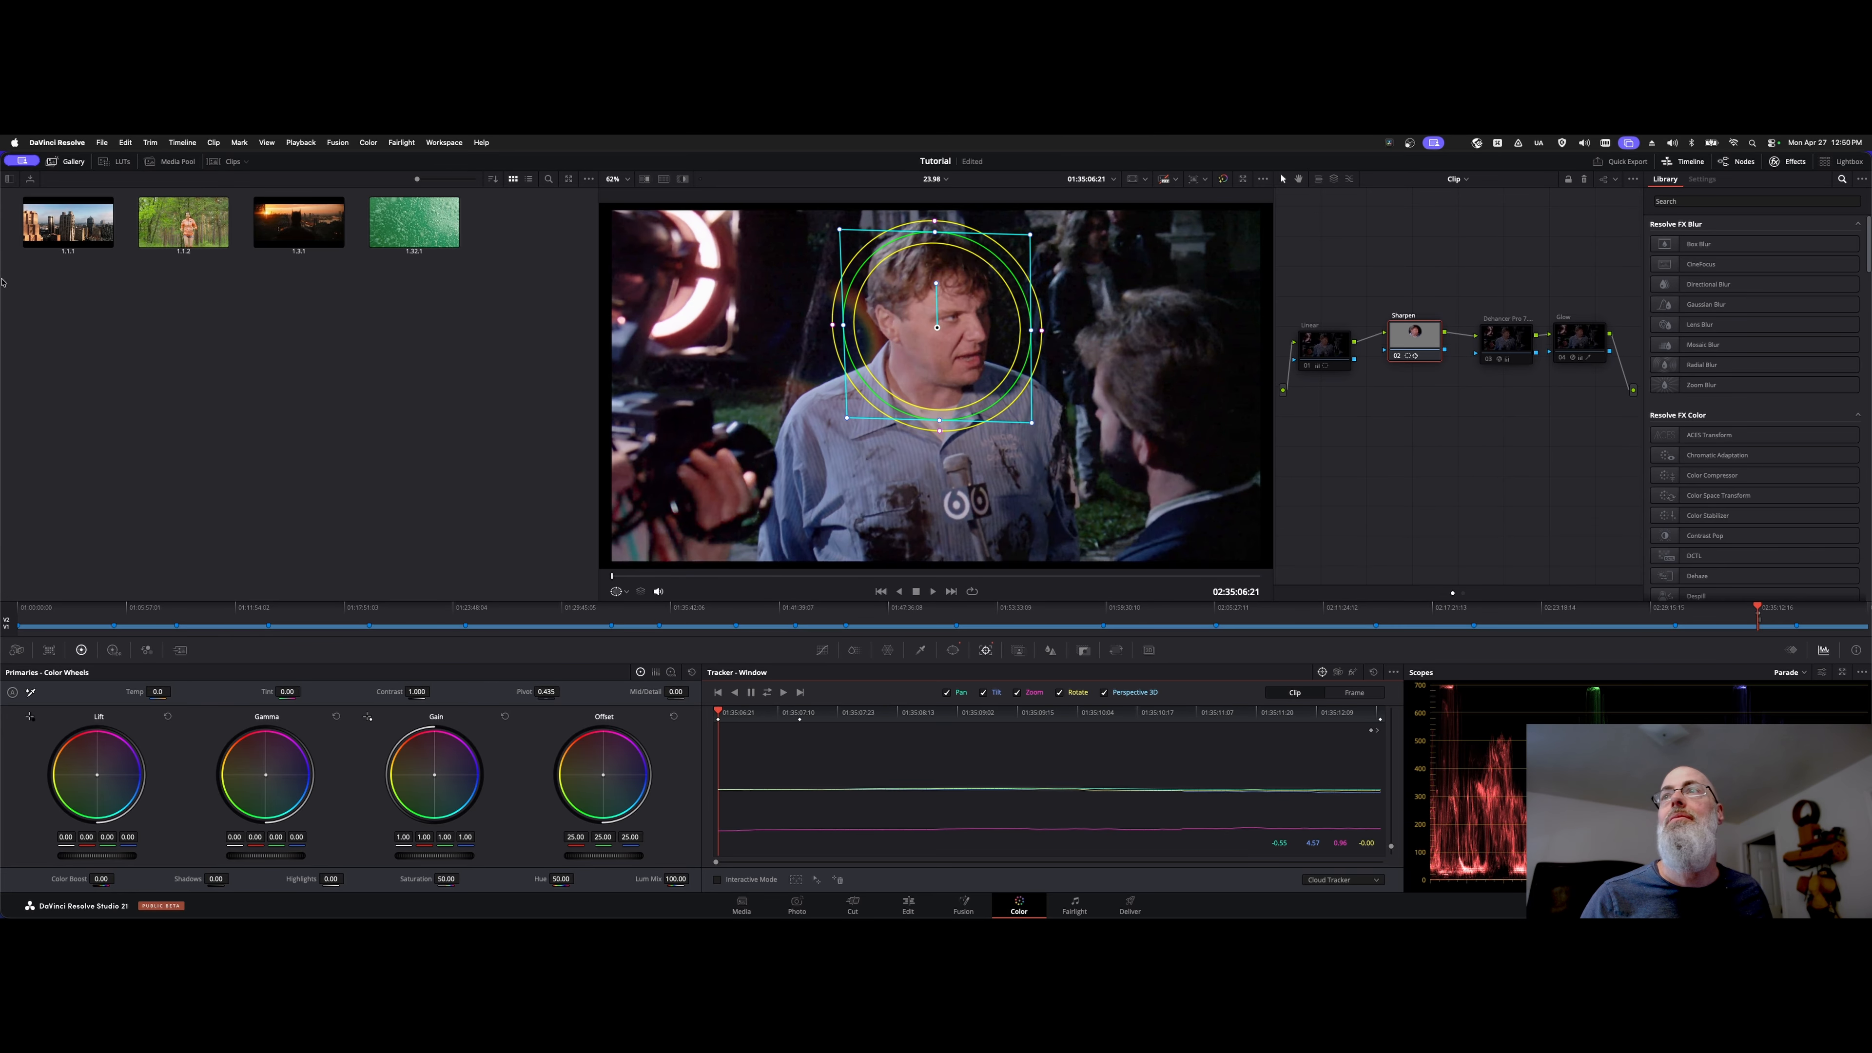
pyautogui.click(68, 165)
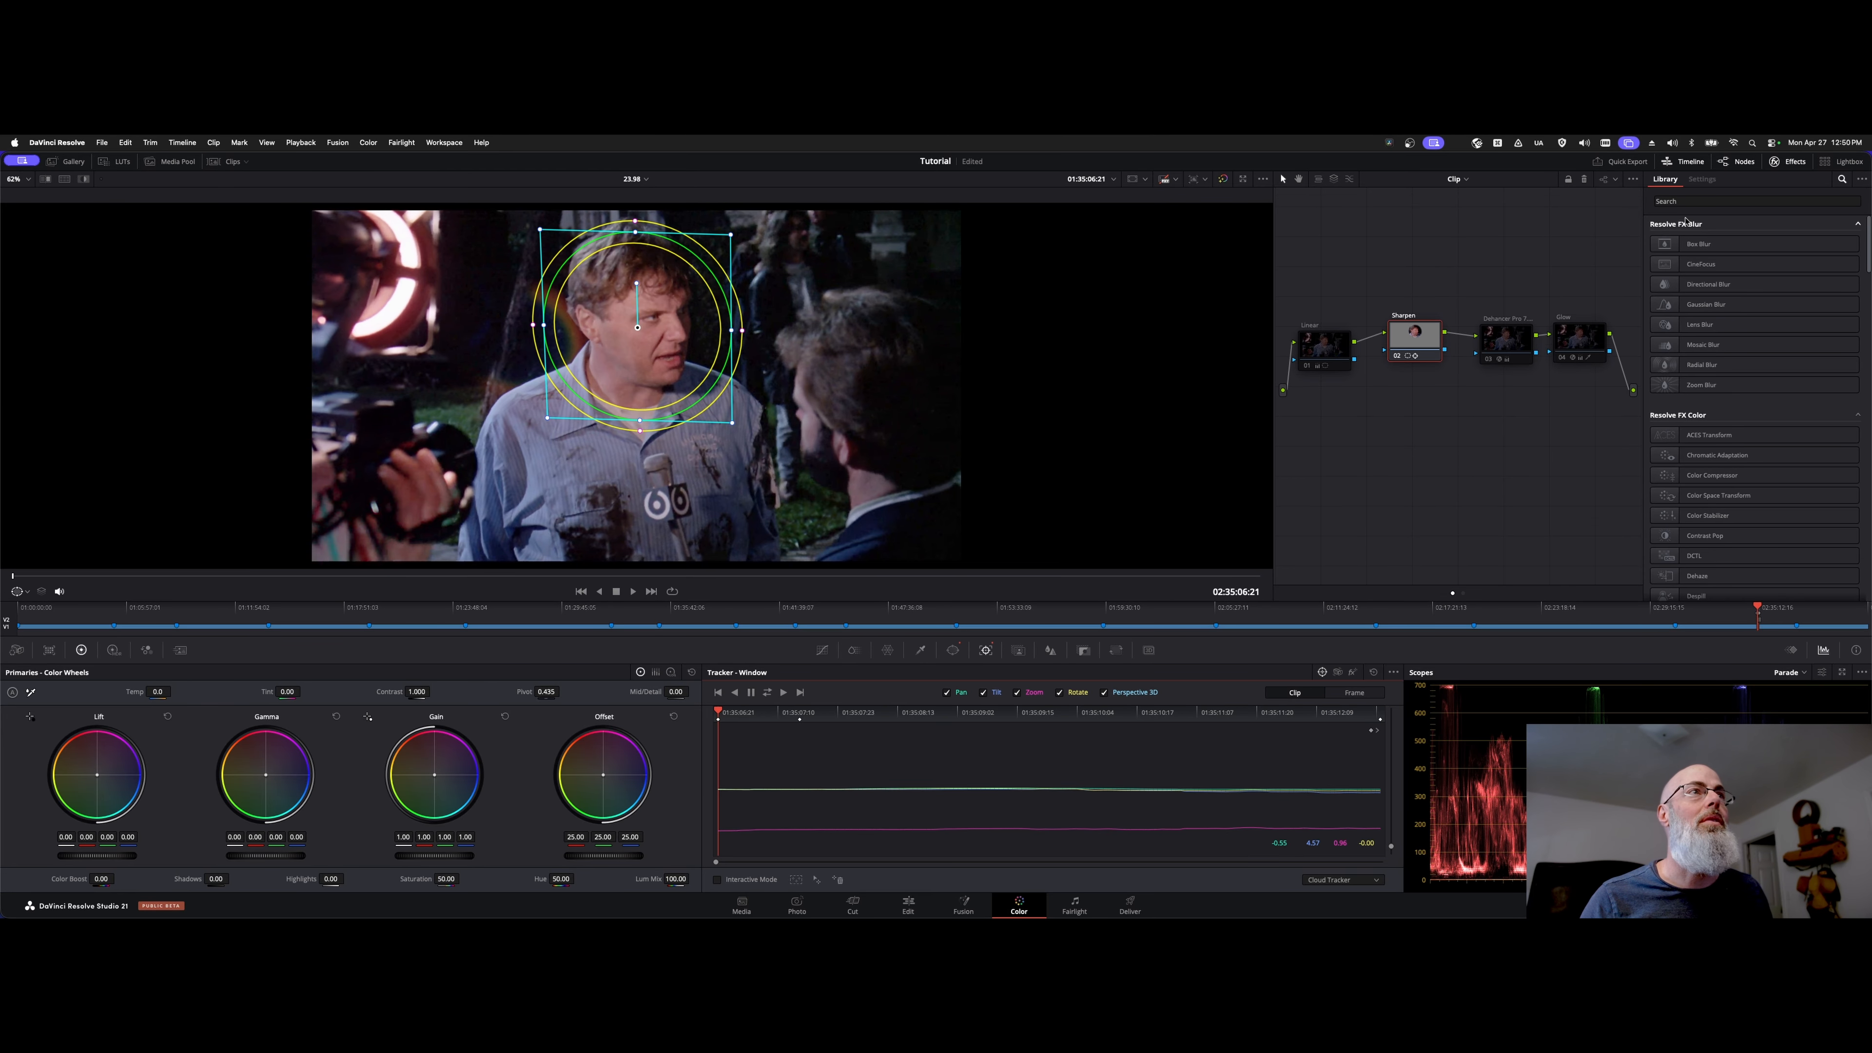
# Search the effects library for "sharp" and apply the Sharpen effect to the Sharpen node
pyautogui.click(1840, 202)
pyautogui.write('s')
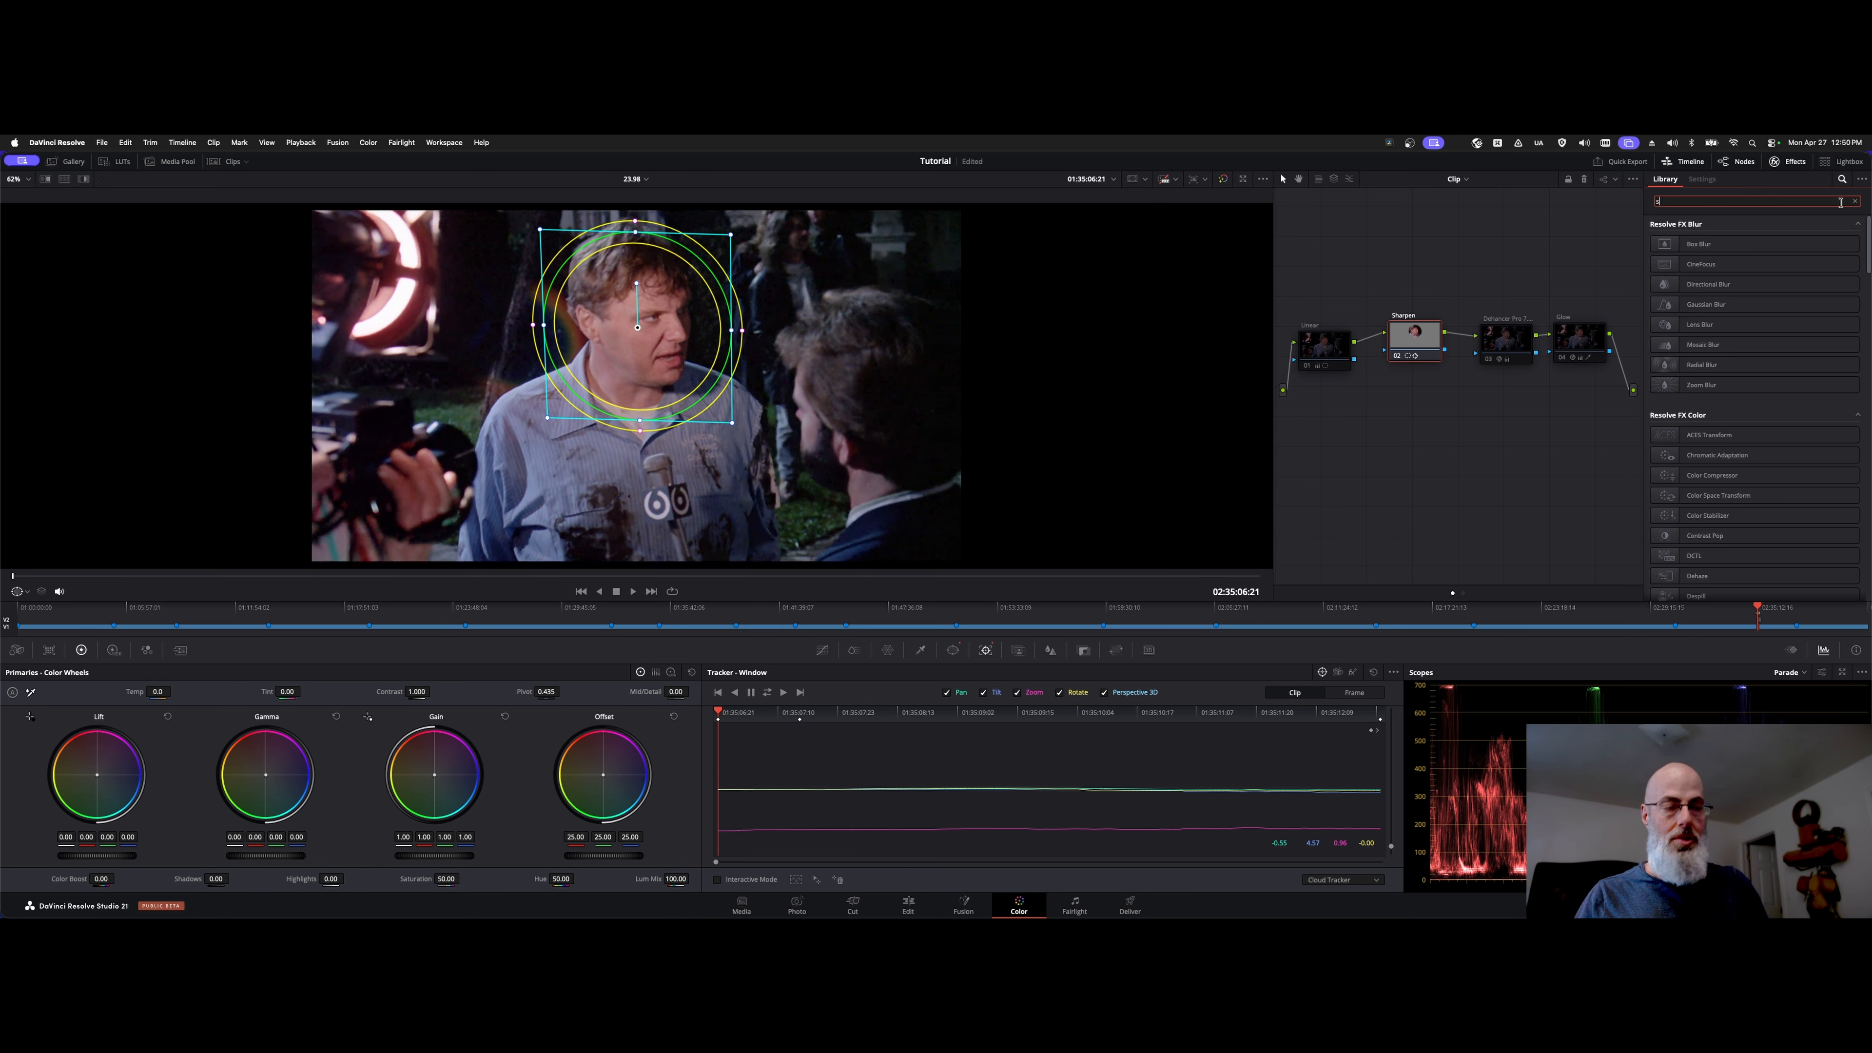
pyautogui.write('harp')
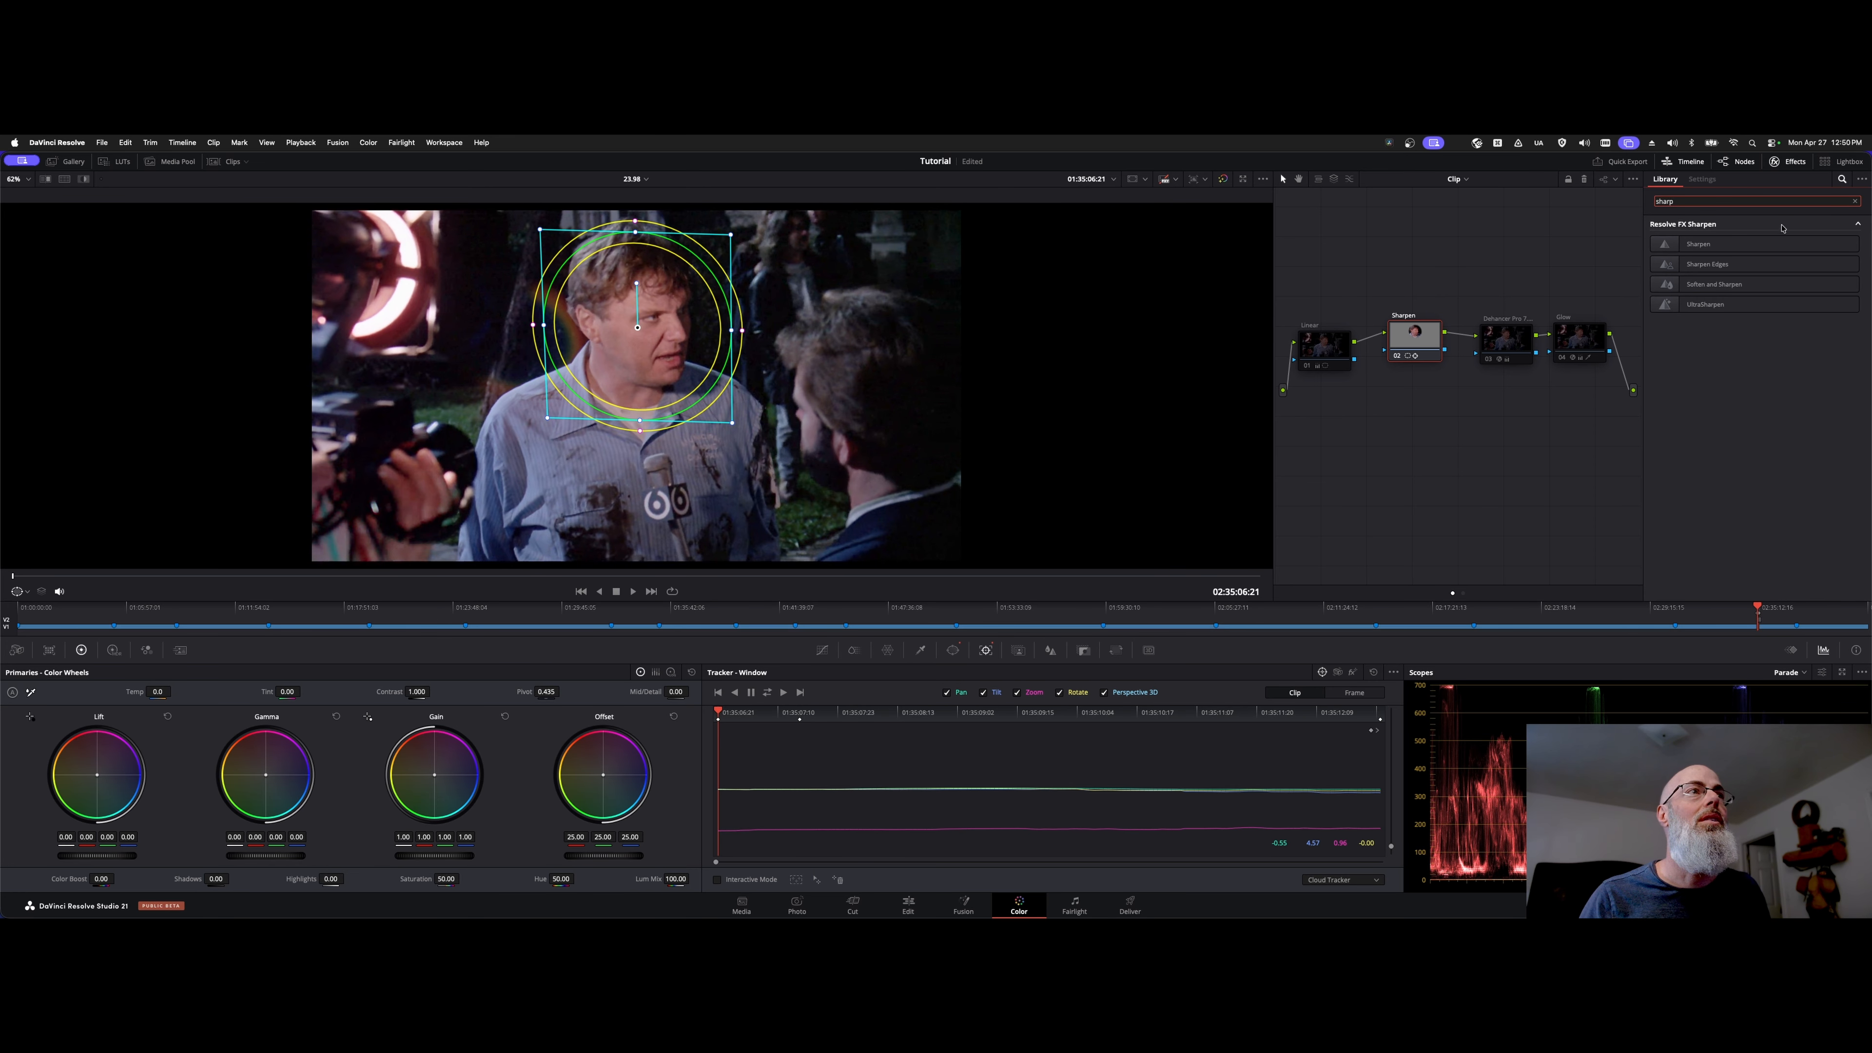
pyautogui.moveTo(1764, 243); pyautogui.dragTo(1423, 340)
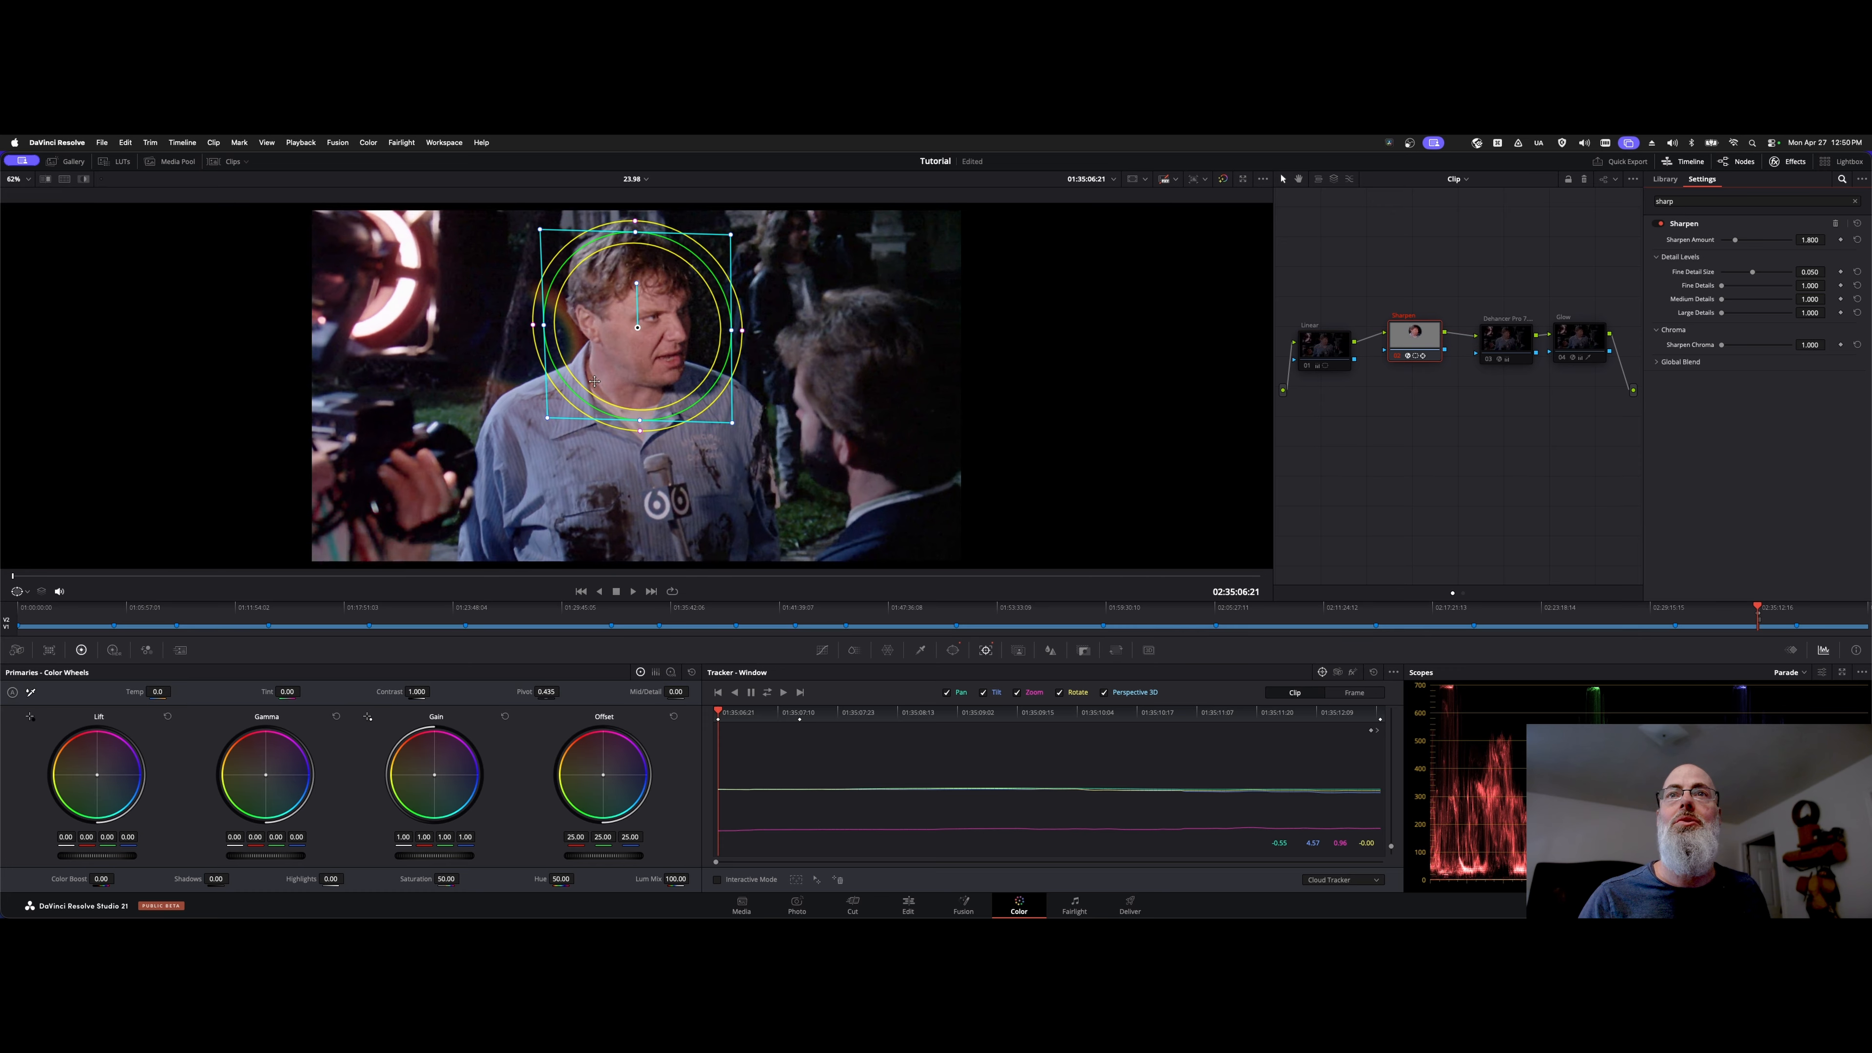
# Set the Sharpen effect's Sharpen Amount to about 1.9 while checking the man's face up close
pyautogui.scroll(3, 645, 327)
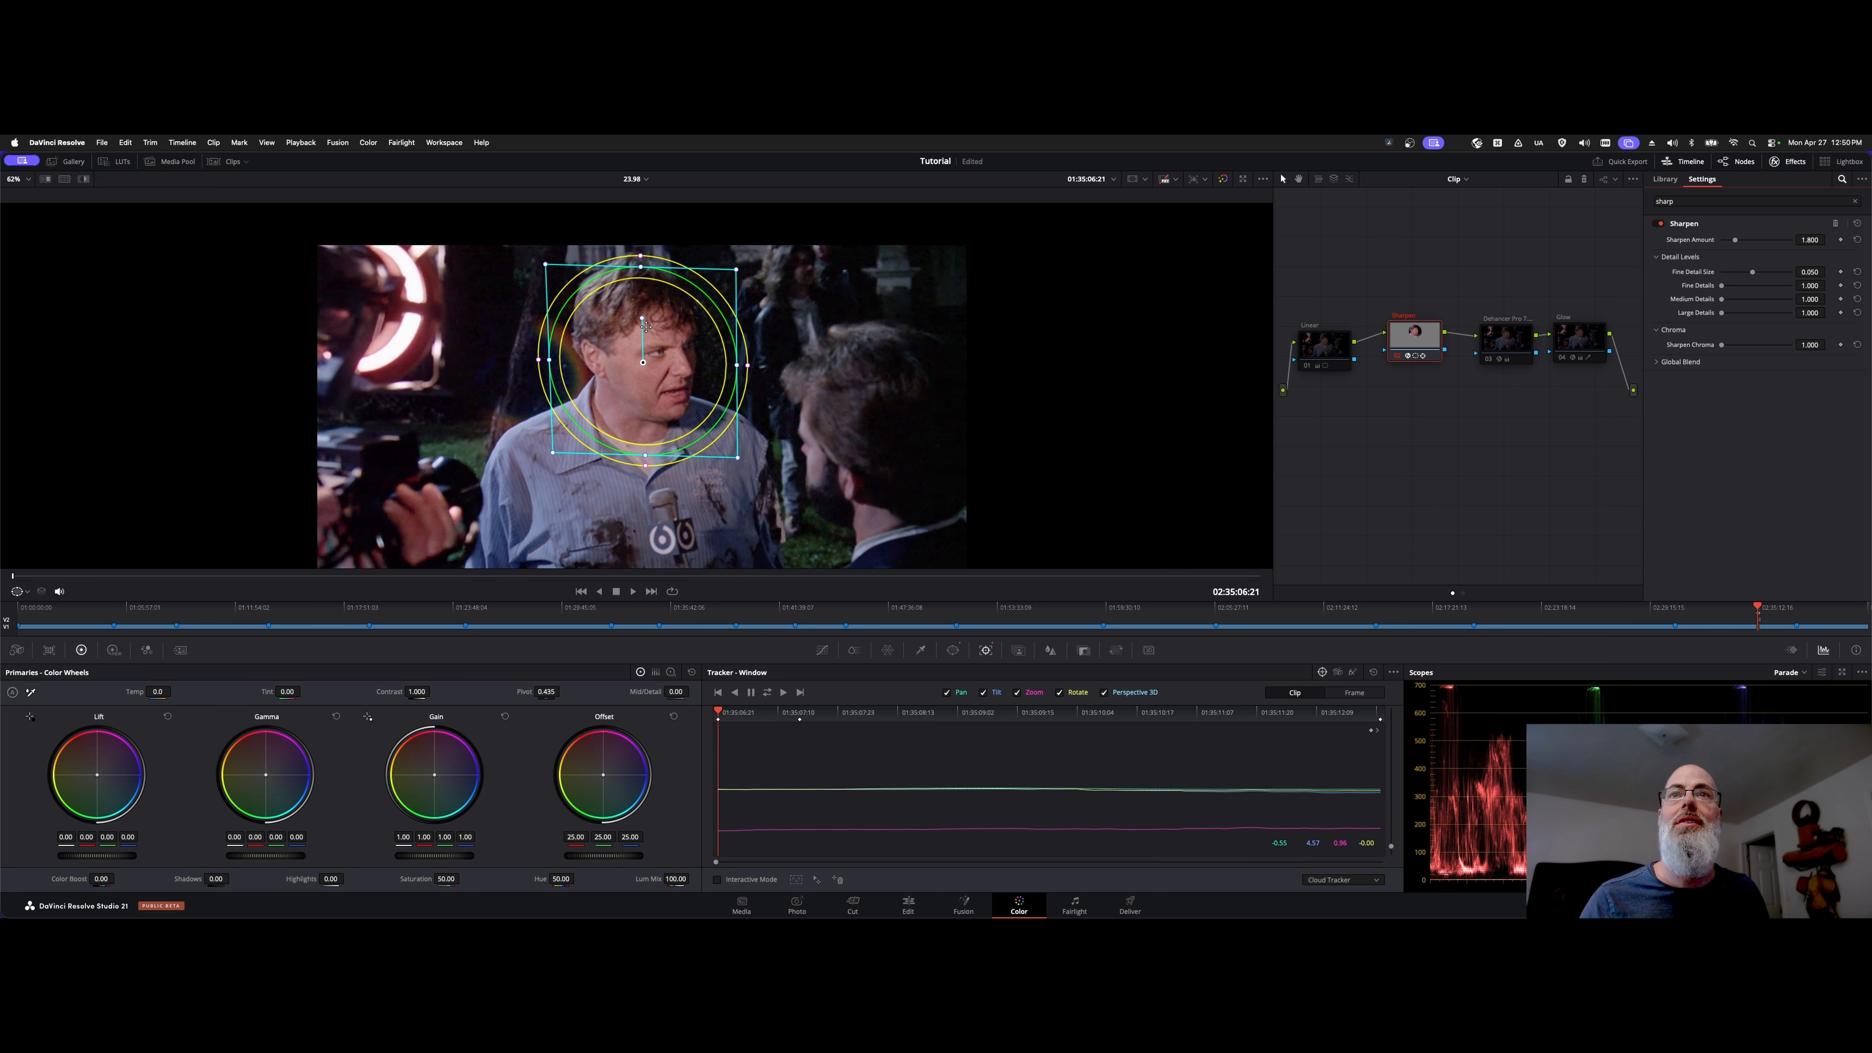
pyautogui.scroll(5, 647, 329)
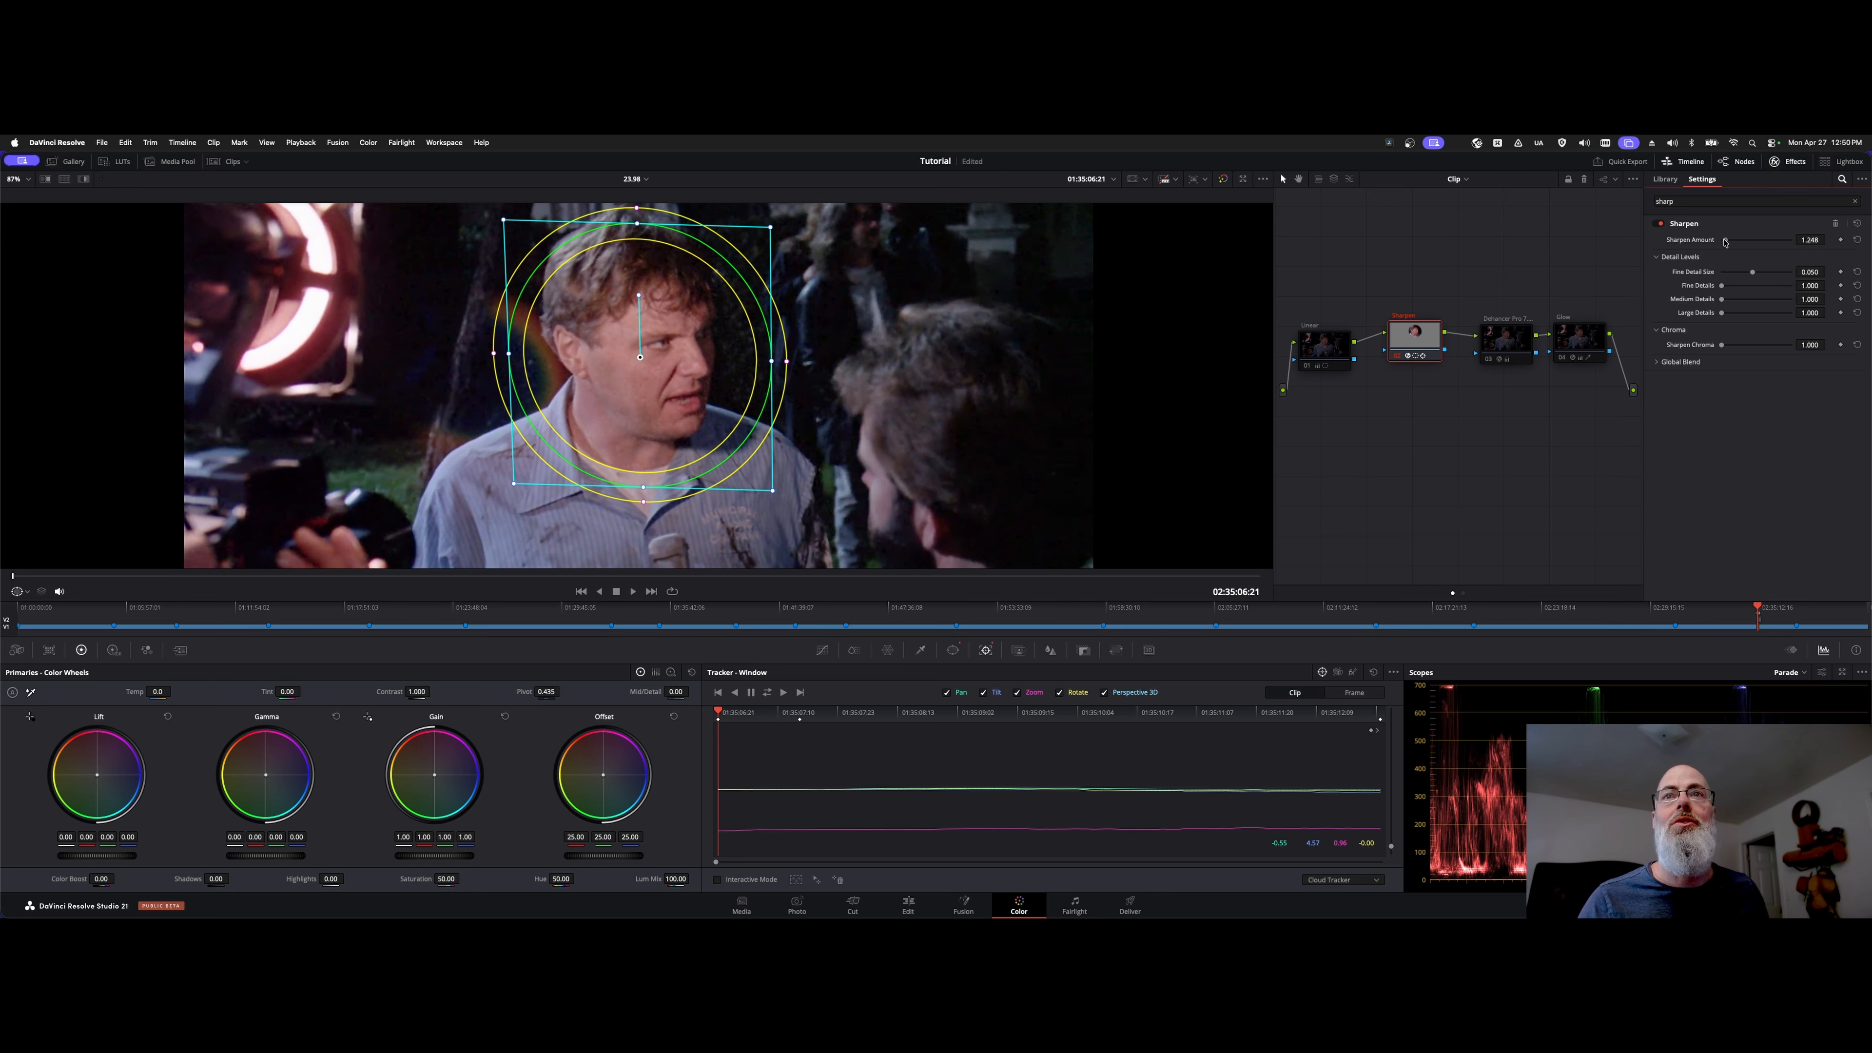
pyautogui.moveTo(1723, 242)
pyautogui.mouseDown()
pyautogui.moveTo(1776, 244)
pyautogui.moveTo(1729, 245)
pyautogui.moveTo(1750, 244)
pyautogui.mouseUp()
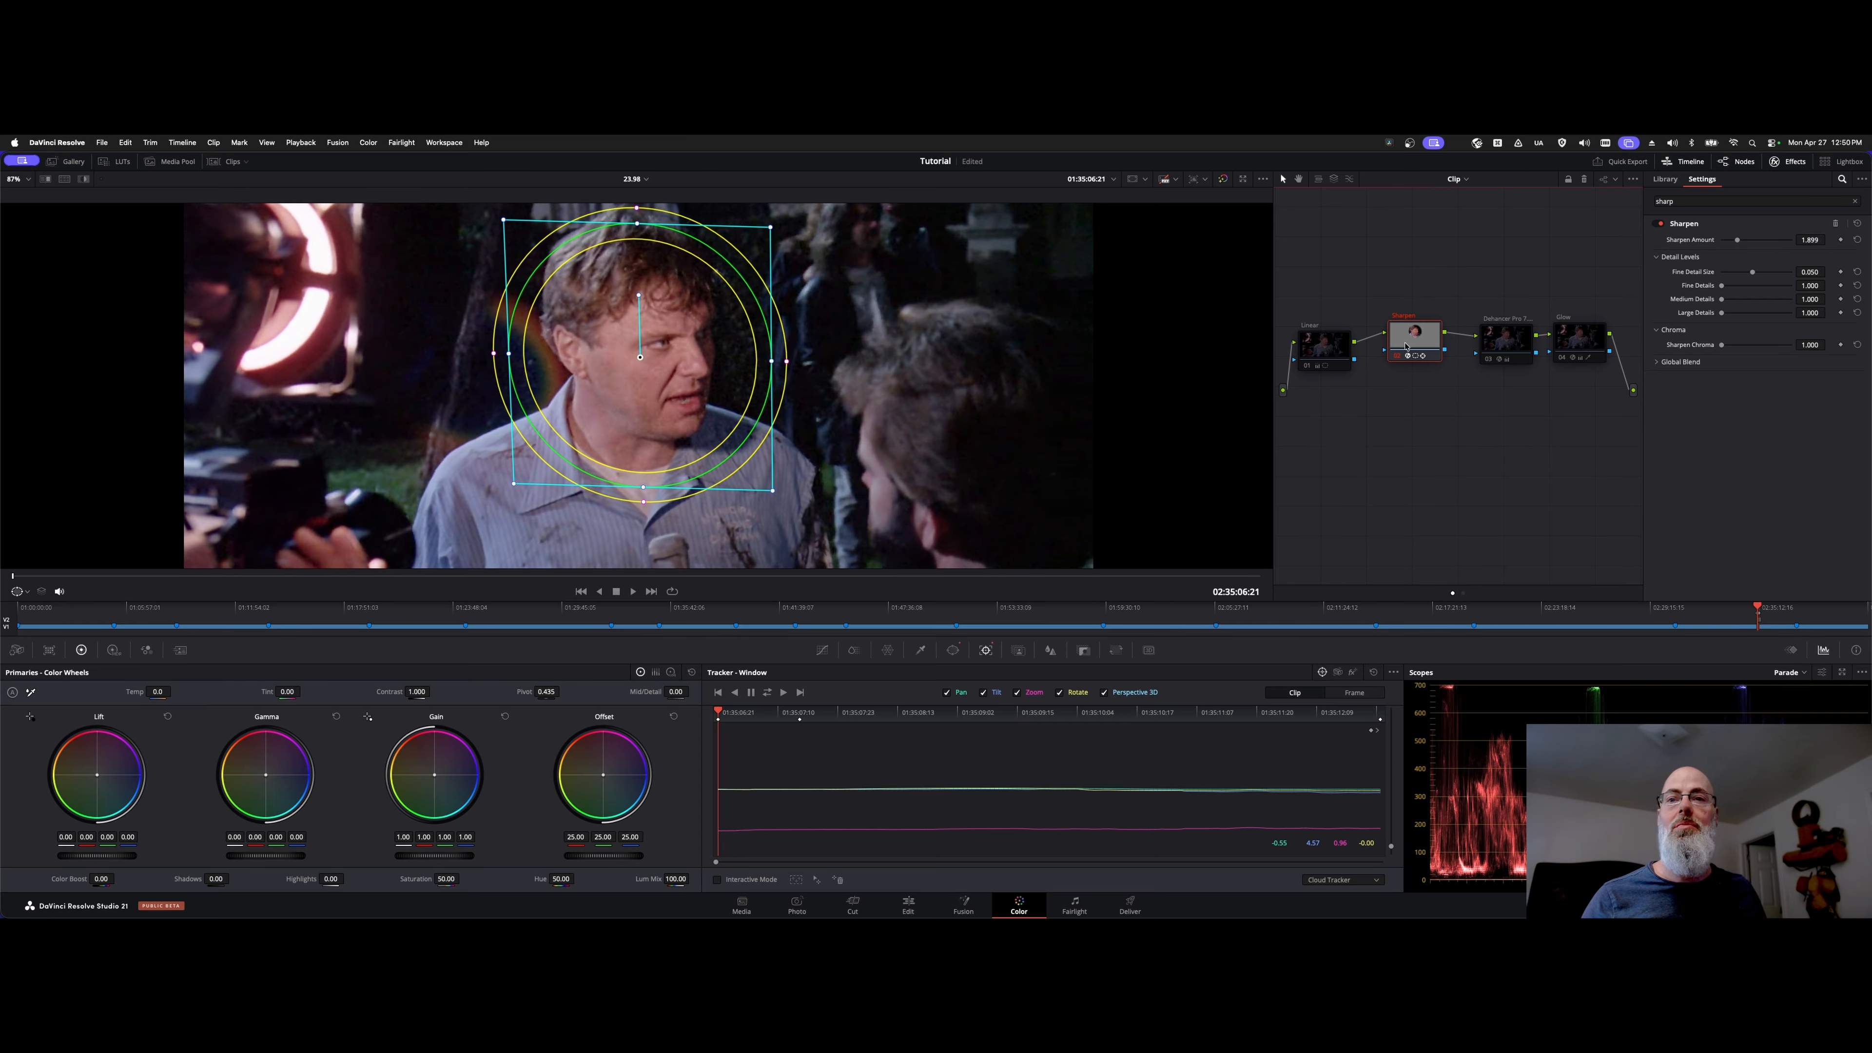
pyautogui.press('super+Tab')
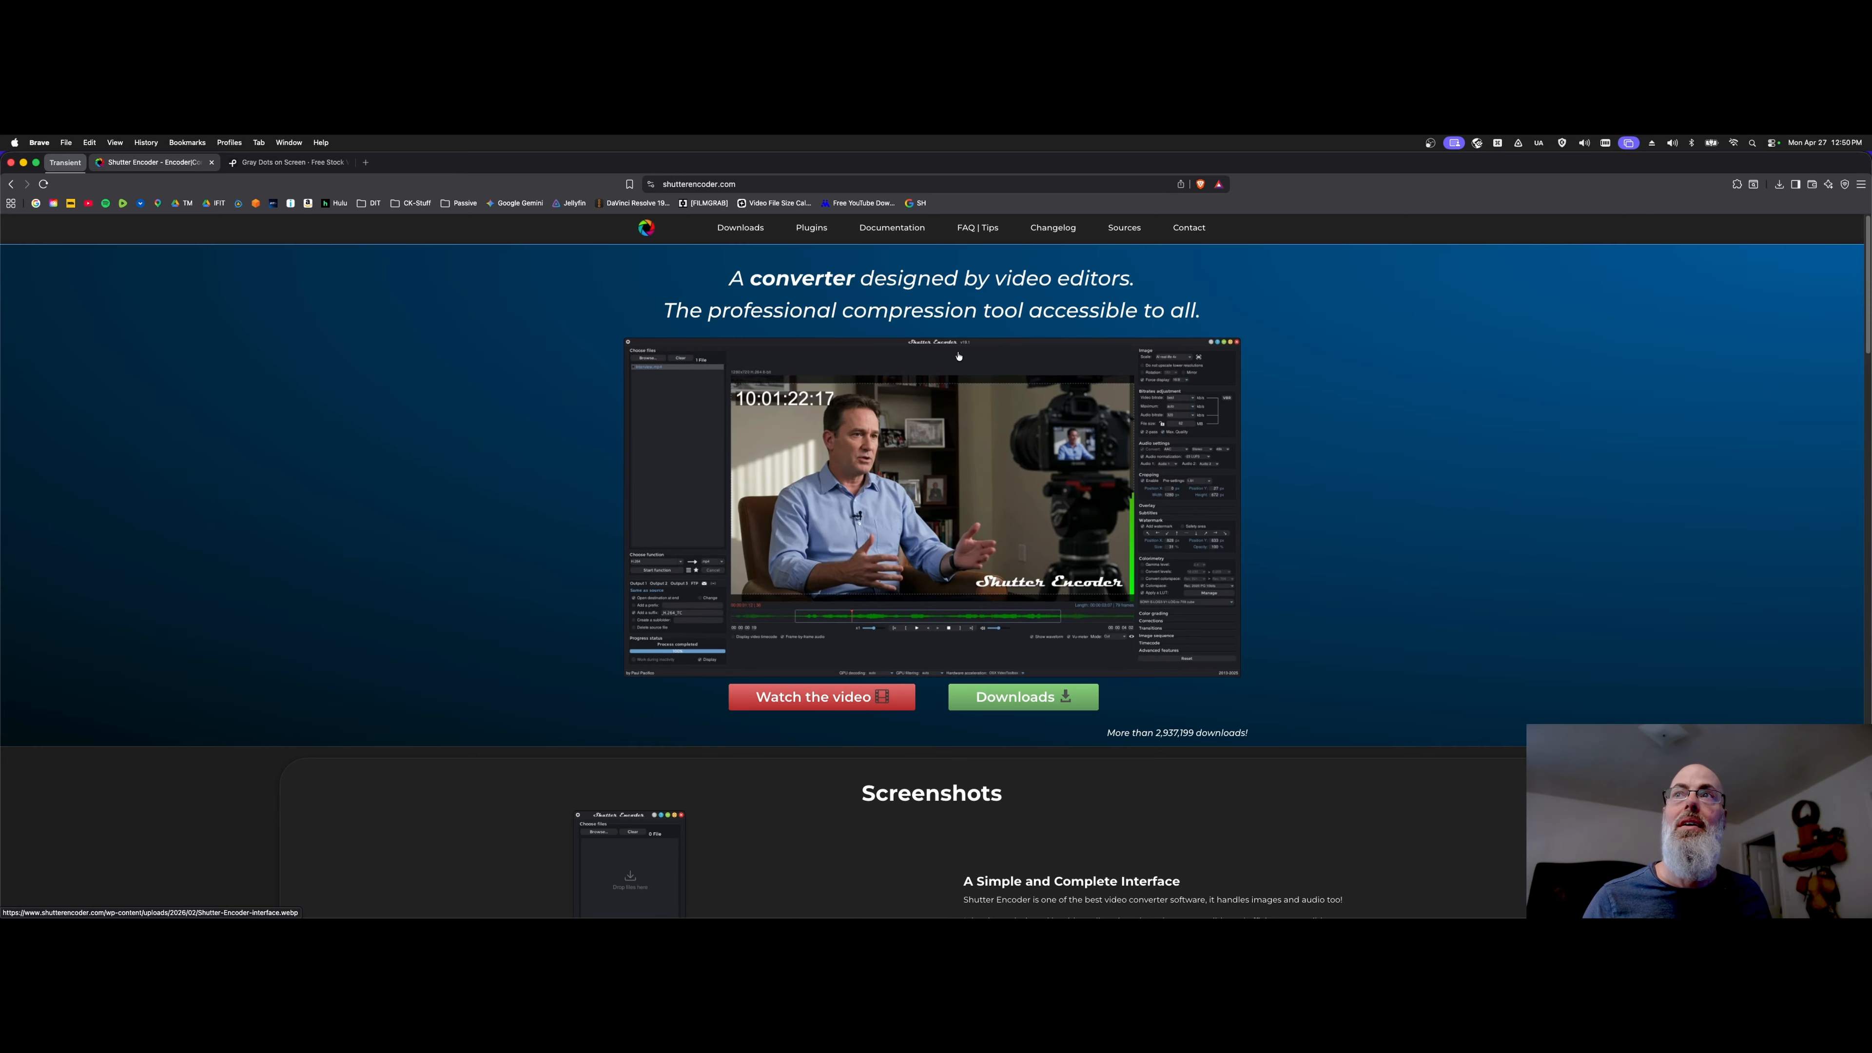
pyautogui.press('super+Tab')
pyautogui.press('super+Tab')
pyautogui.press('super+Tab')
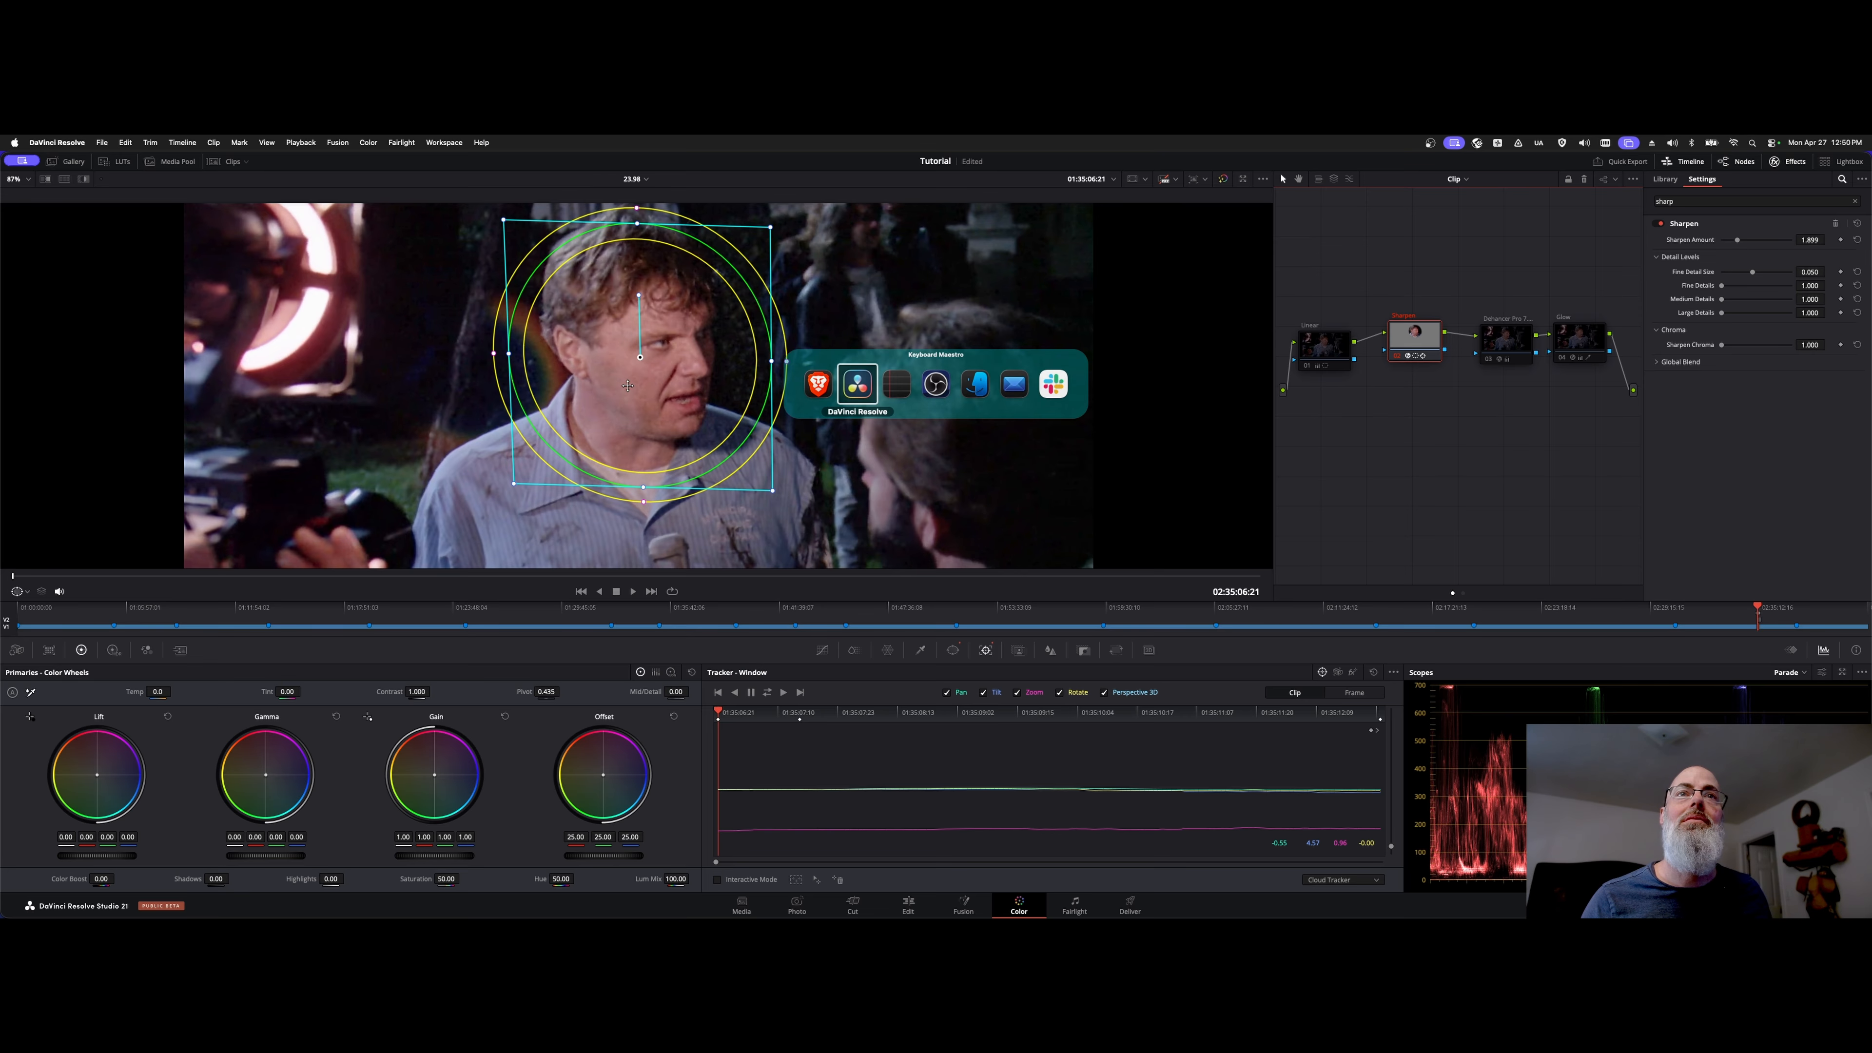
pyautogui.press('super+Tab')
pyautogui.press('super+Tab')
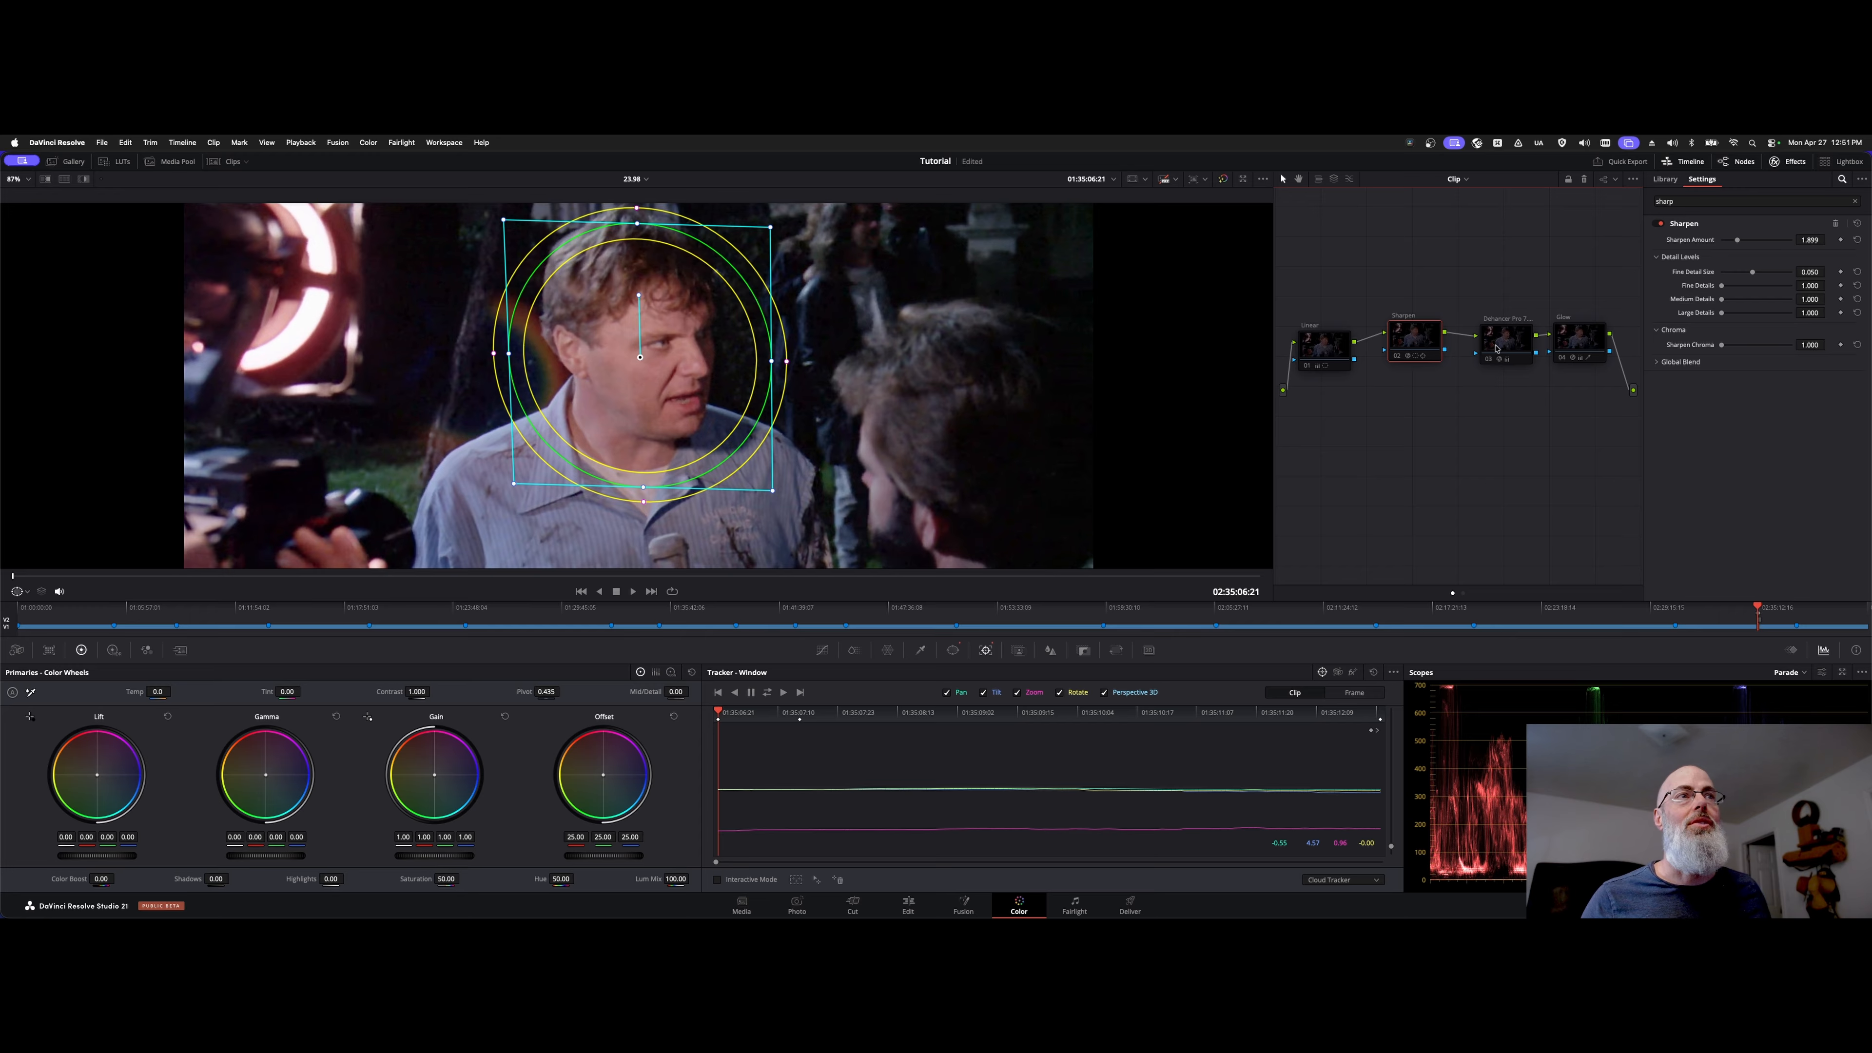
# Preview the film look of the Dehancer Pro node on the shot
pyautogui.click(1496, 348)
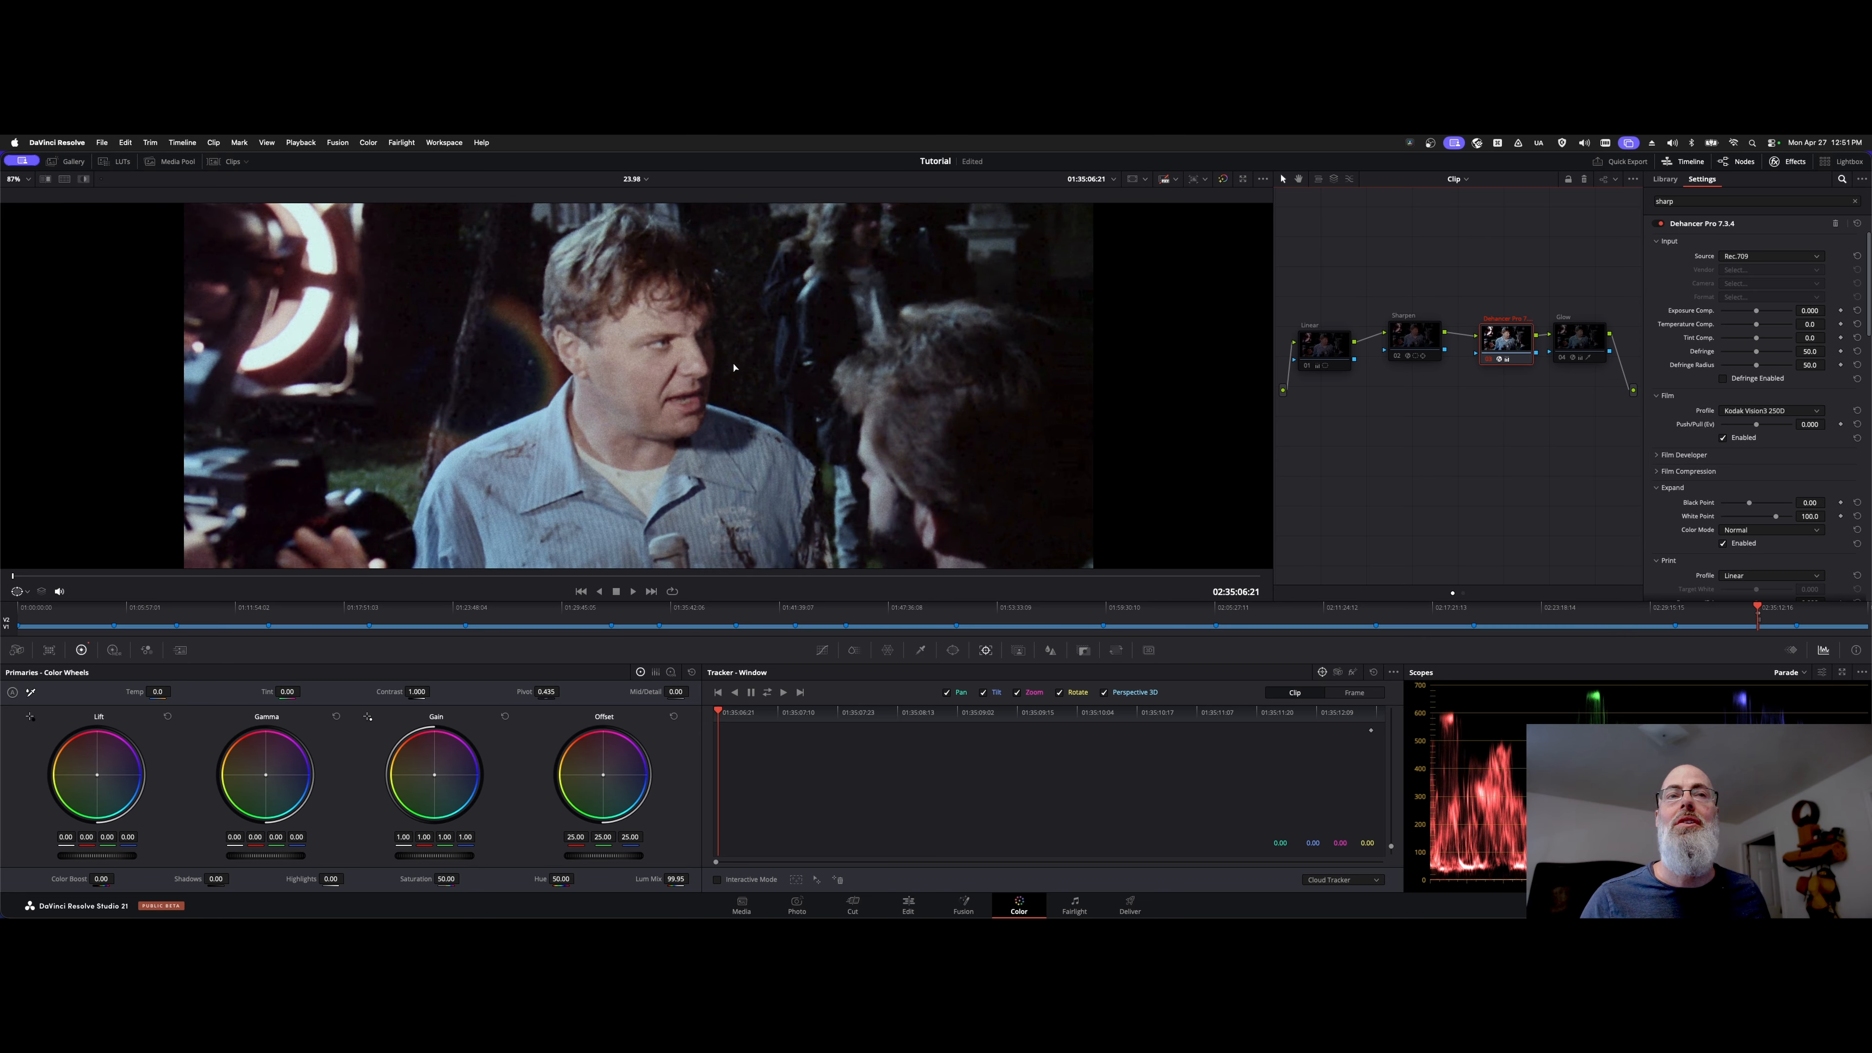
pyautogui.scroll(-1, 1468, 476)
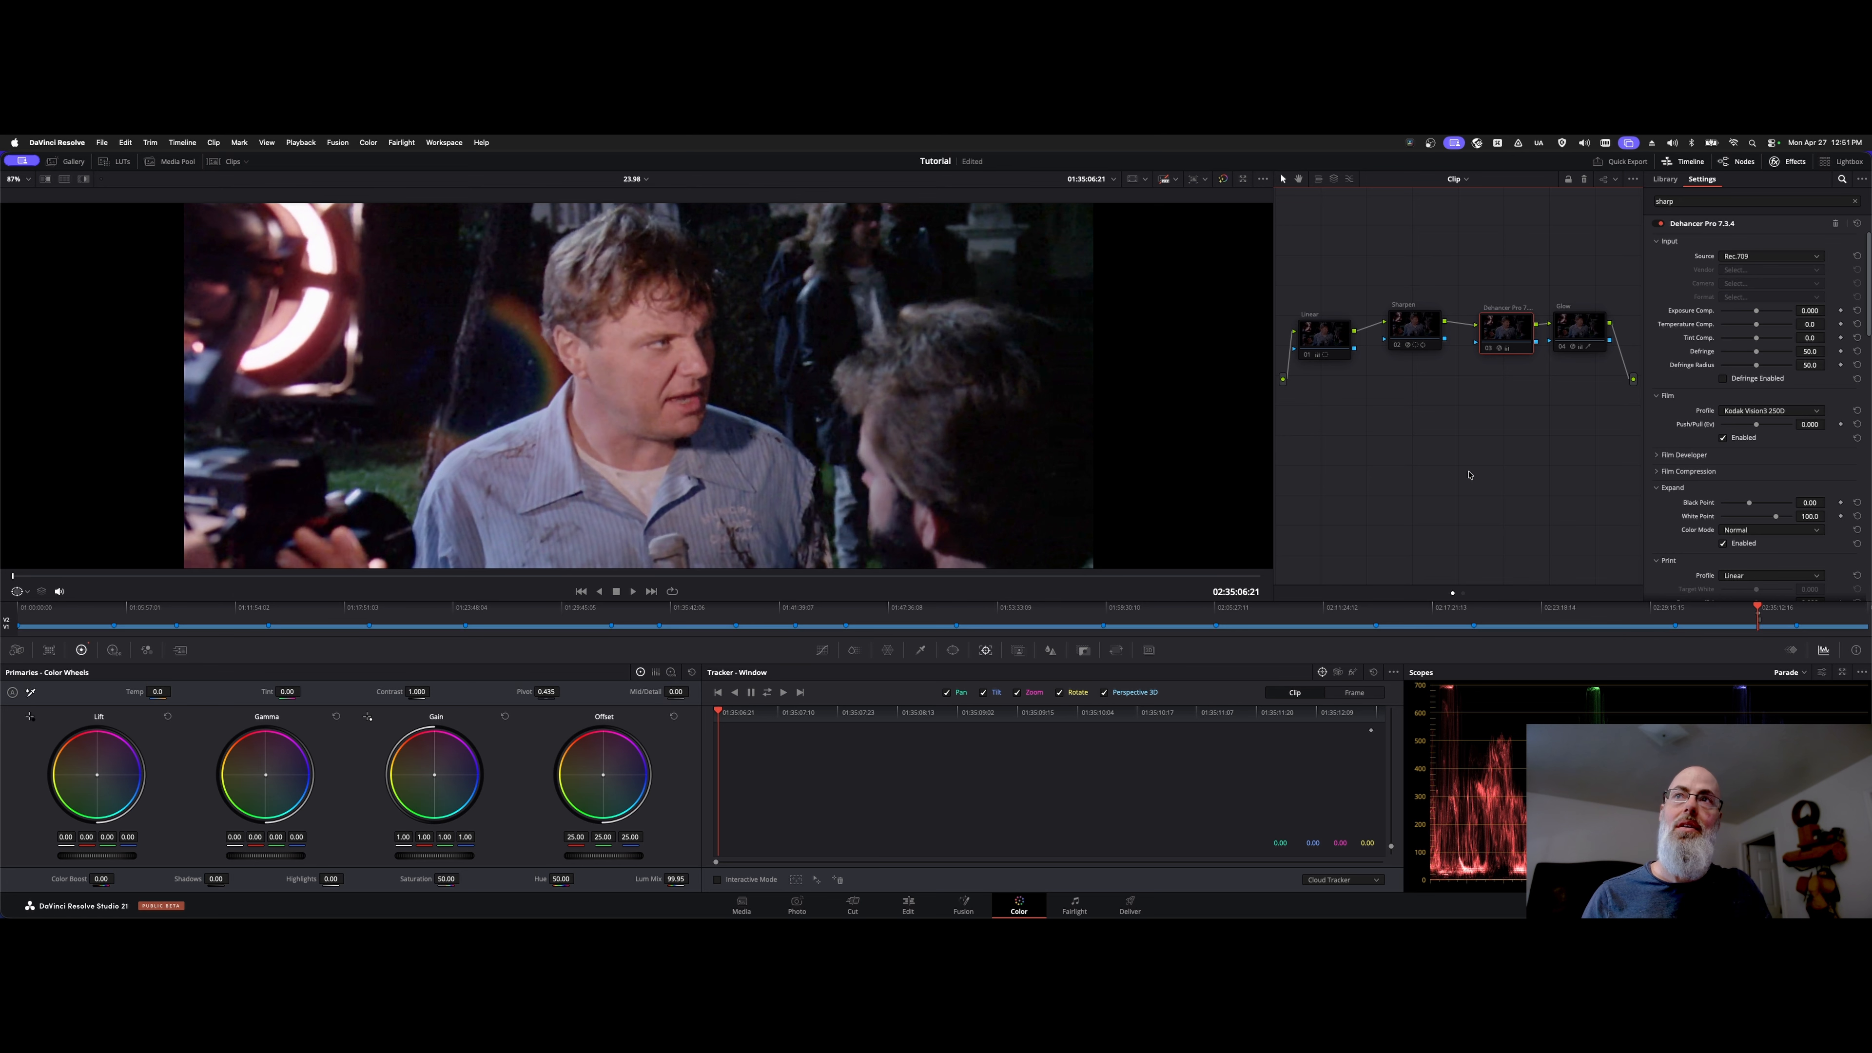
# Switch to the Brave browser and play the "Gray Dots on Screen" grain video on Pexels
pyautogui.press('super+Tab')
pyautogui.press('super+Tab')
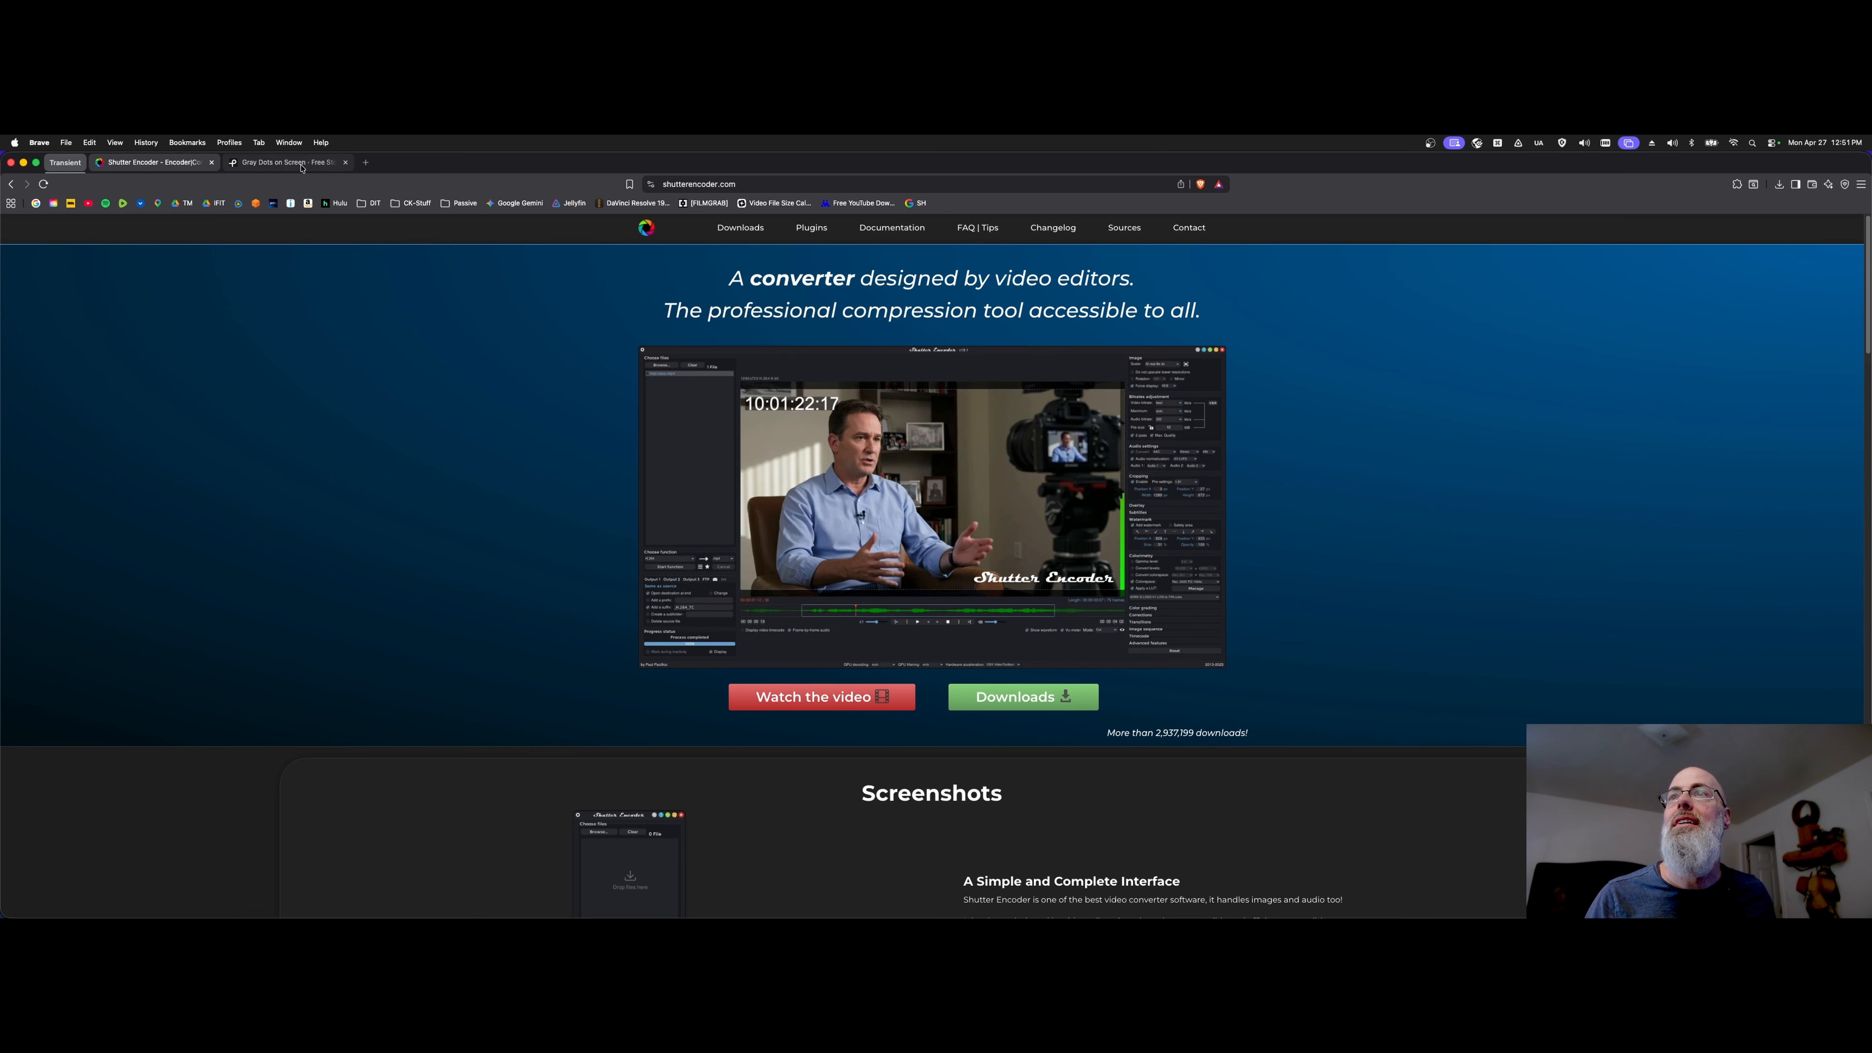
pyautogui.click(284, 162)
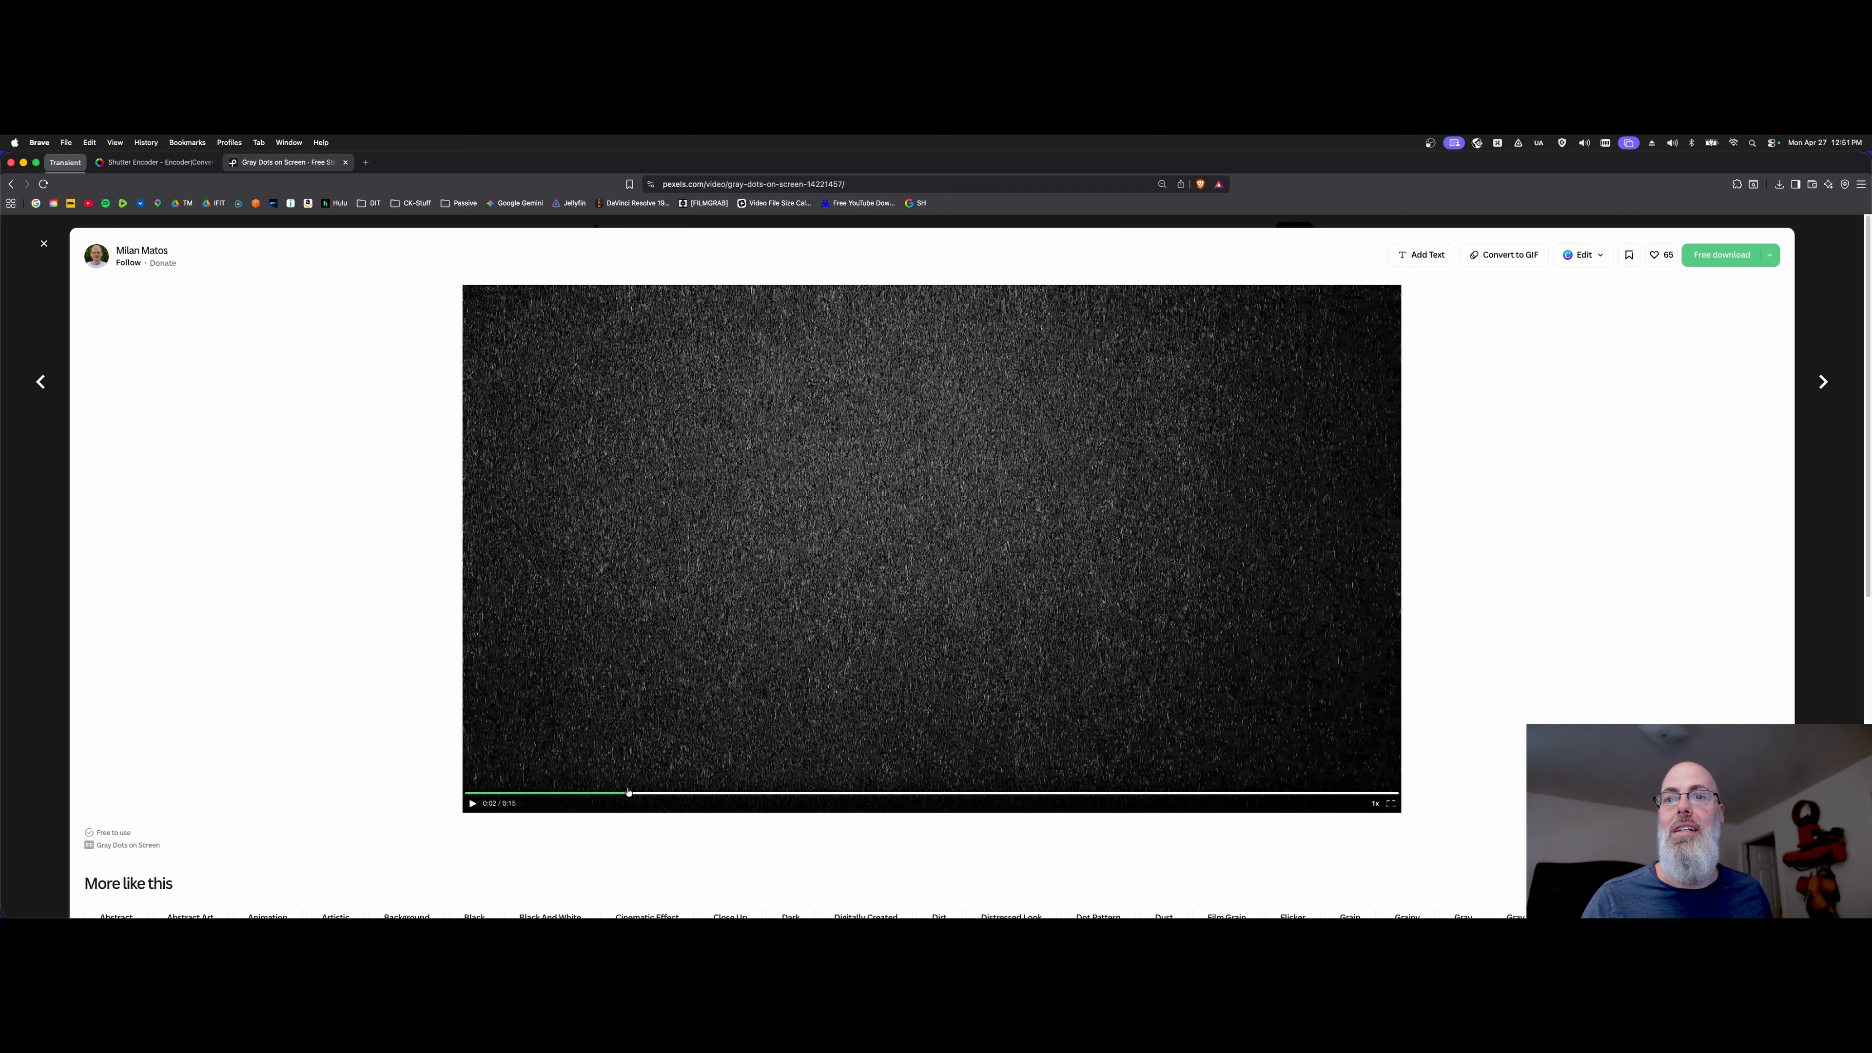
pyautogui.click(472, 802)
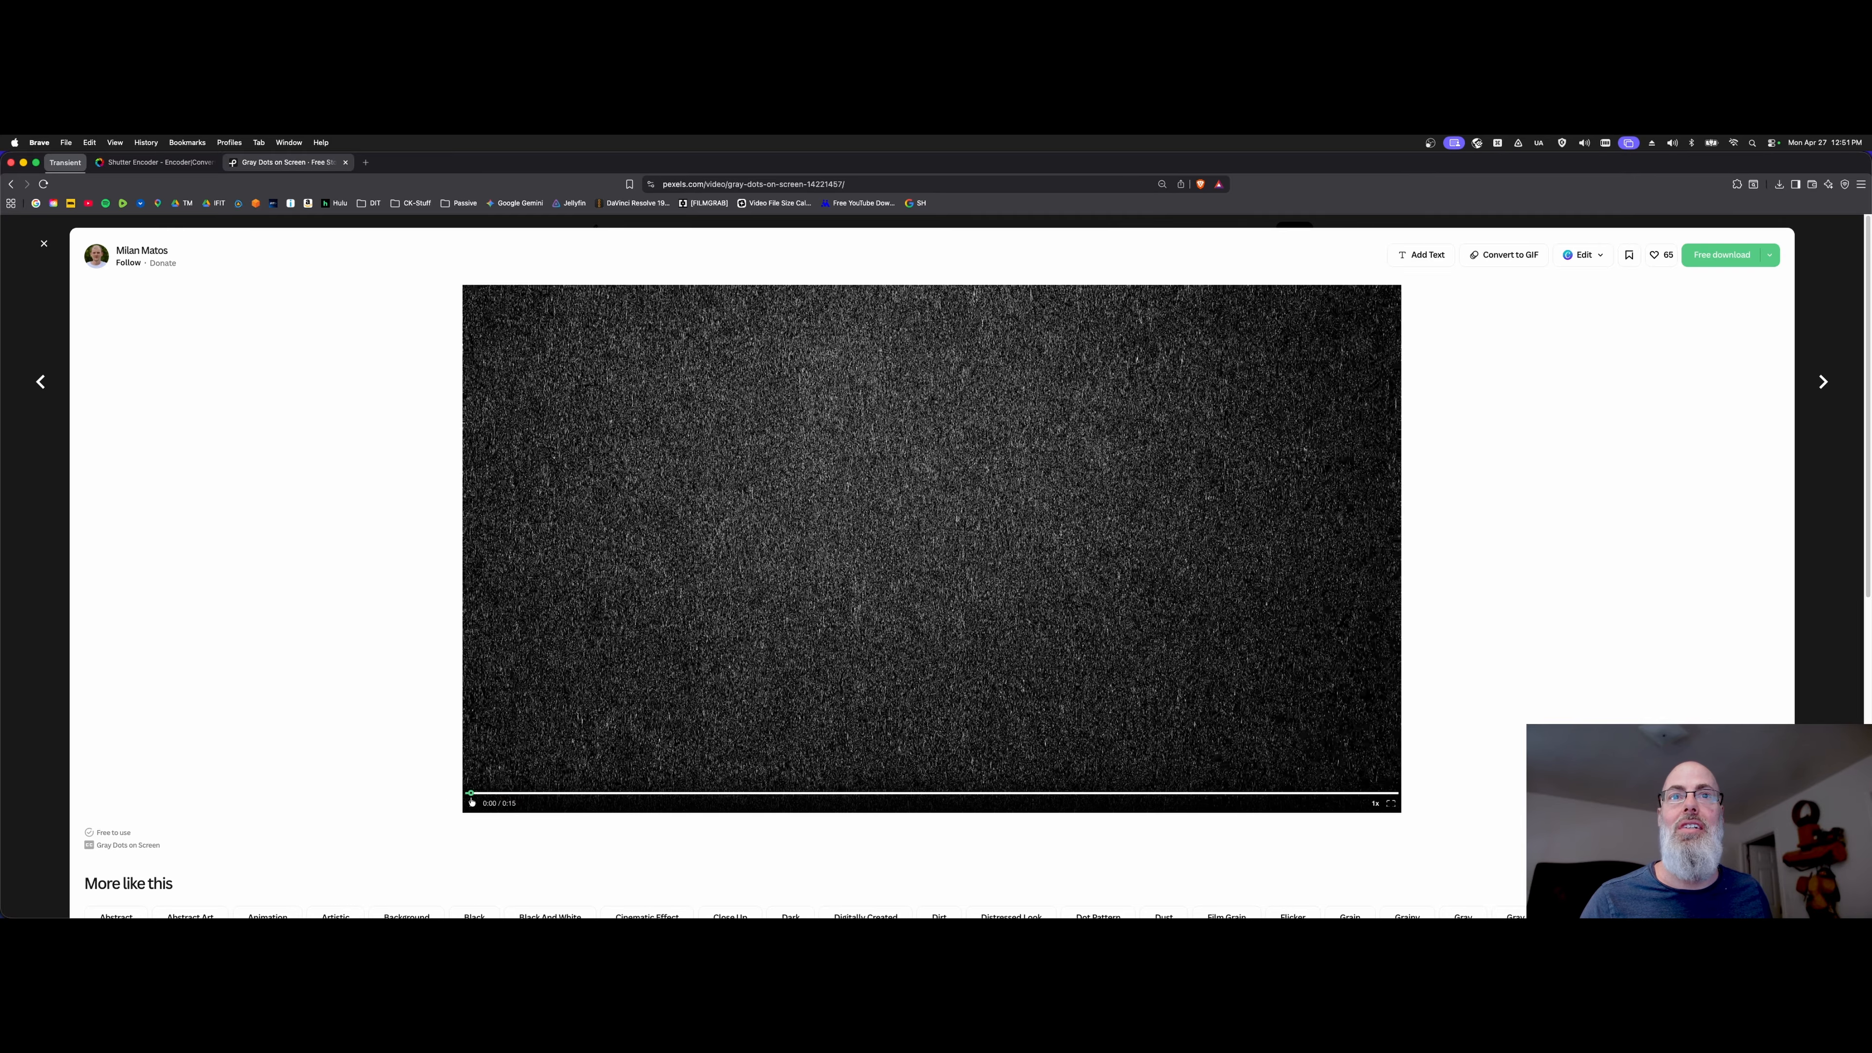
pyautogui.click(472, 805)
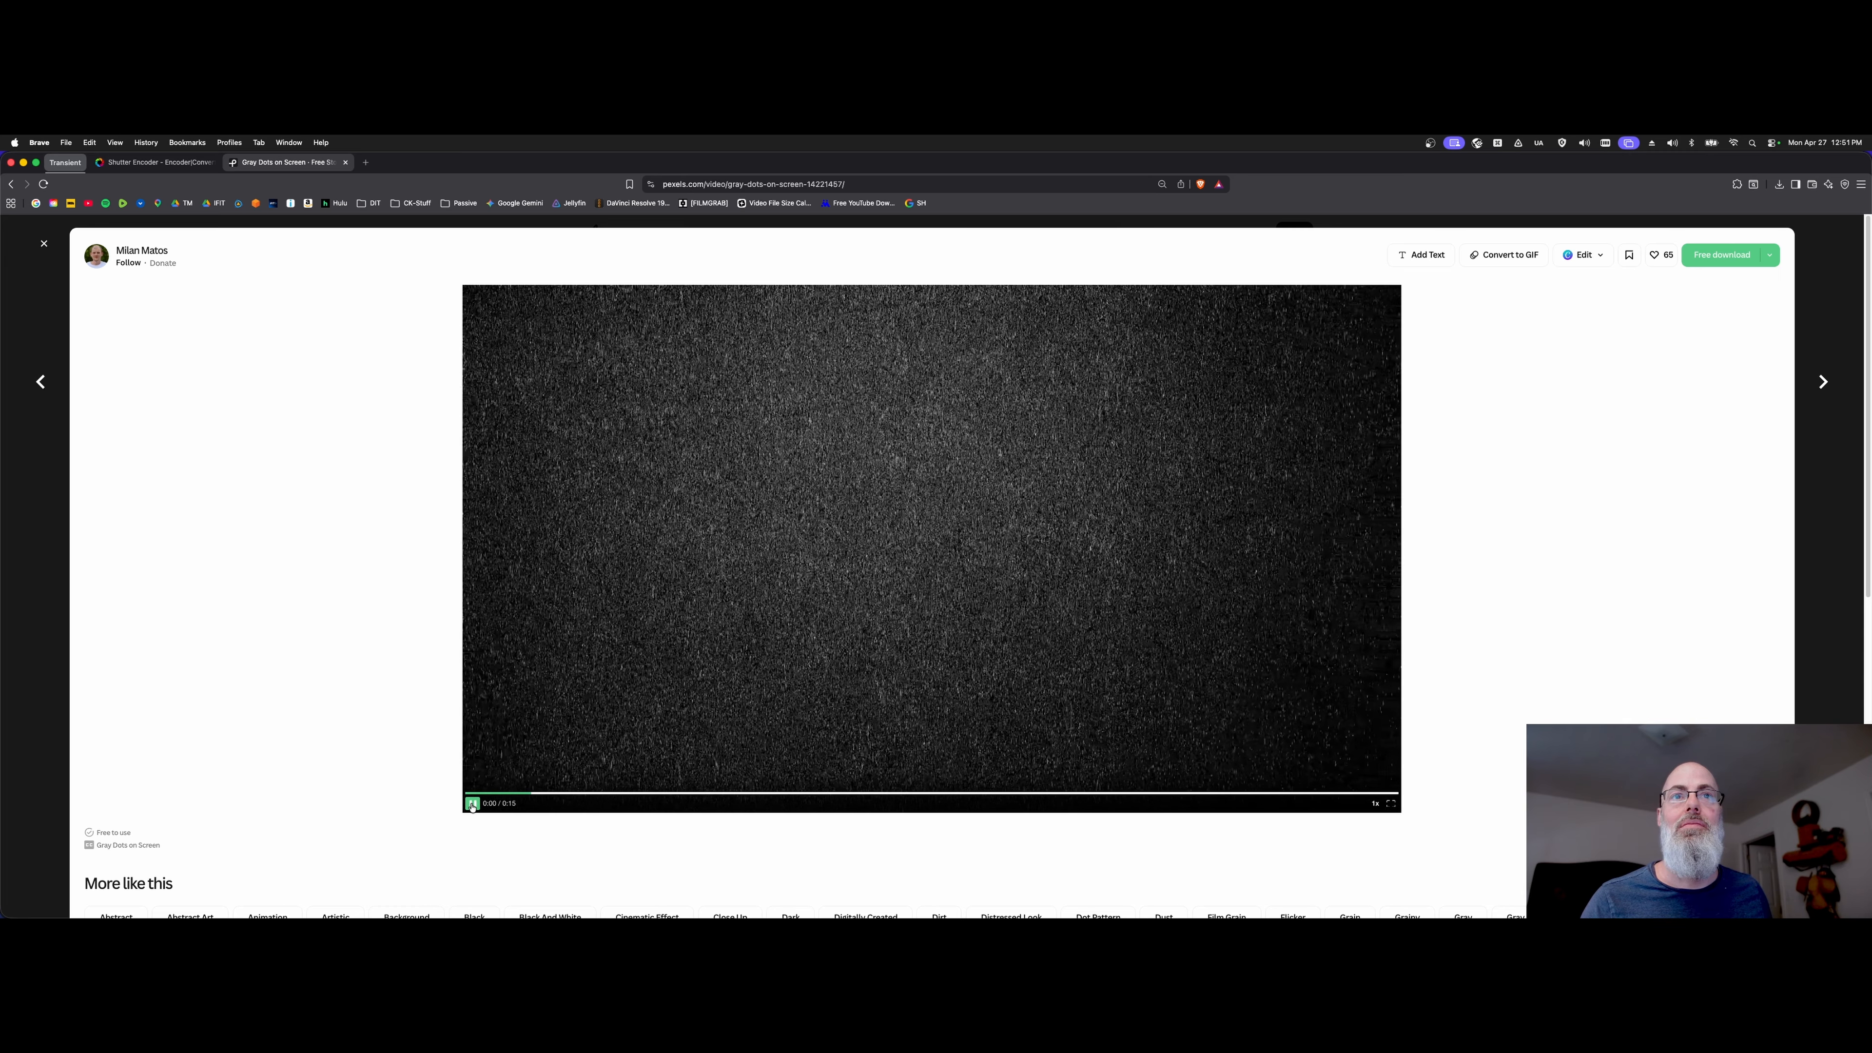
pyautogui.click(473, 806)
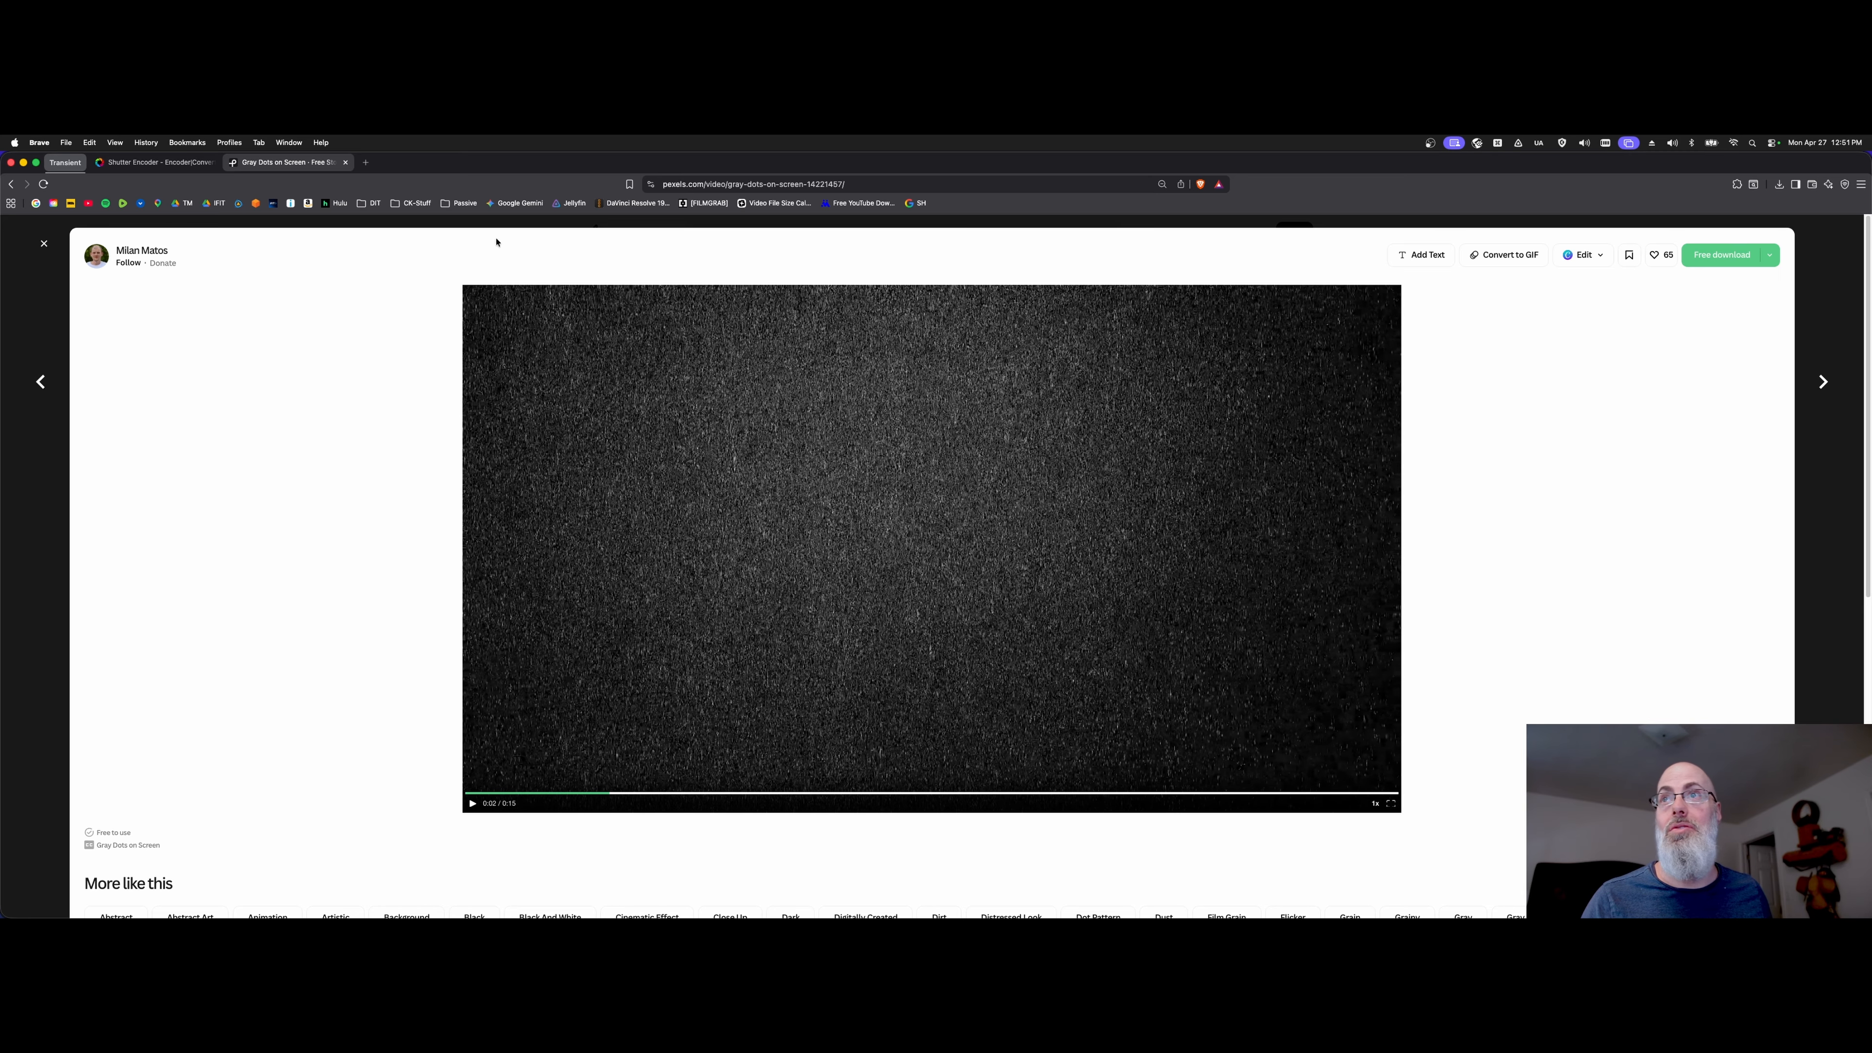
# Return to DaVinci Resolve and select the Pexel Grain.mp4 clip on the Video 2 track in the Edit page
pyautogui.press('super+Tab')
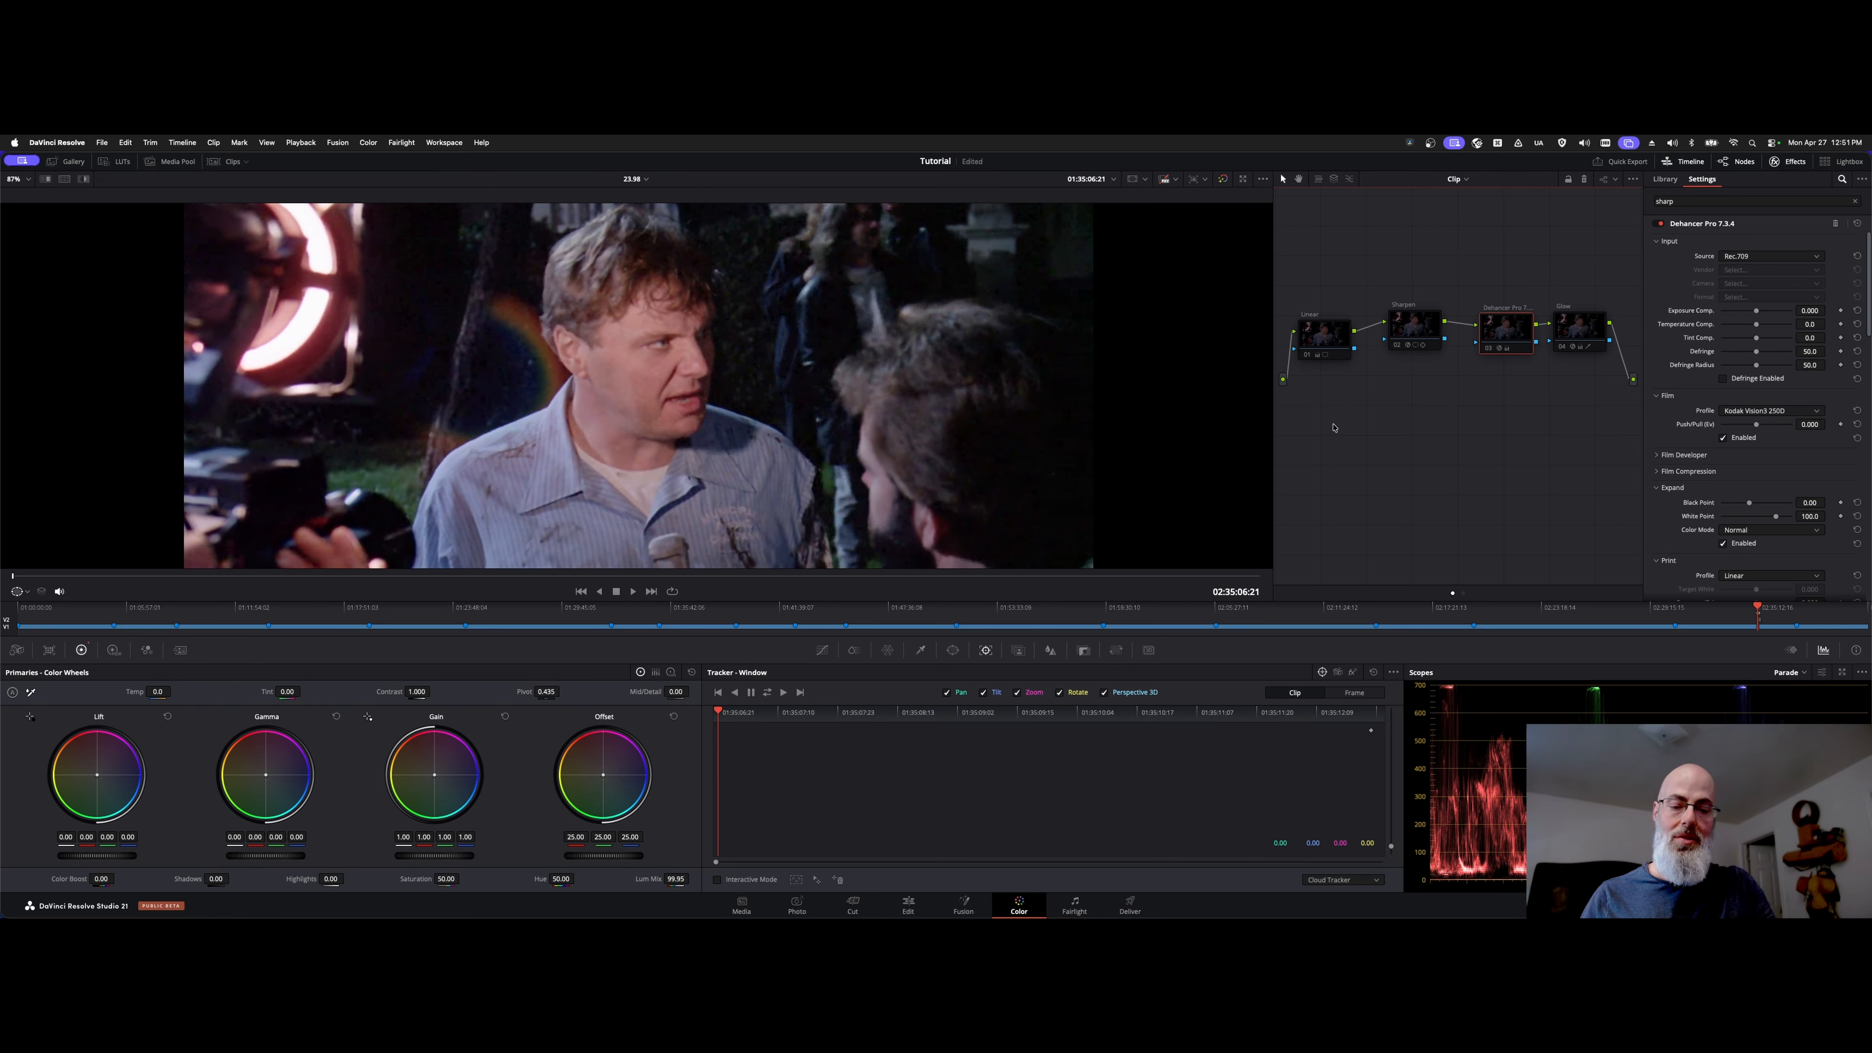
pyautogui.hotkey('shift', '4')
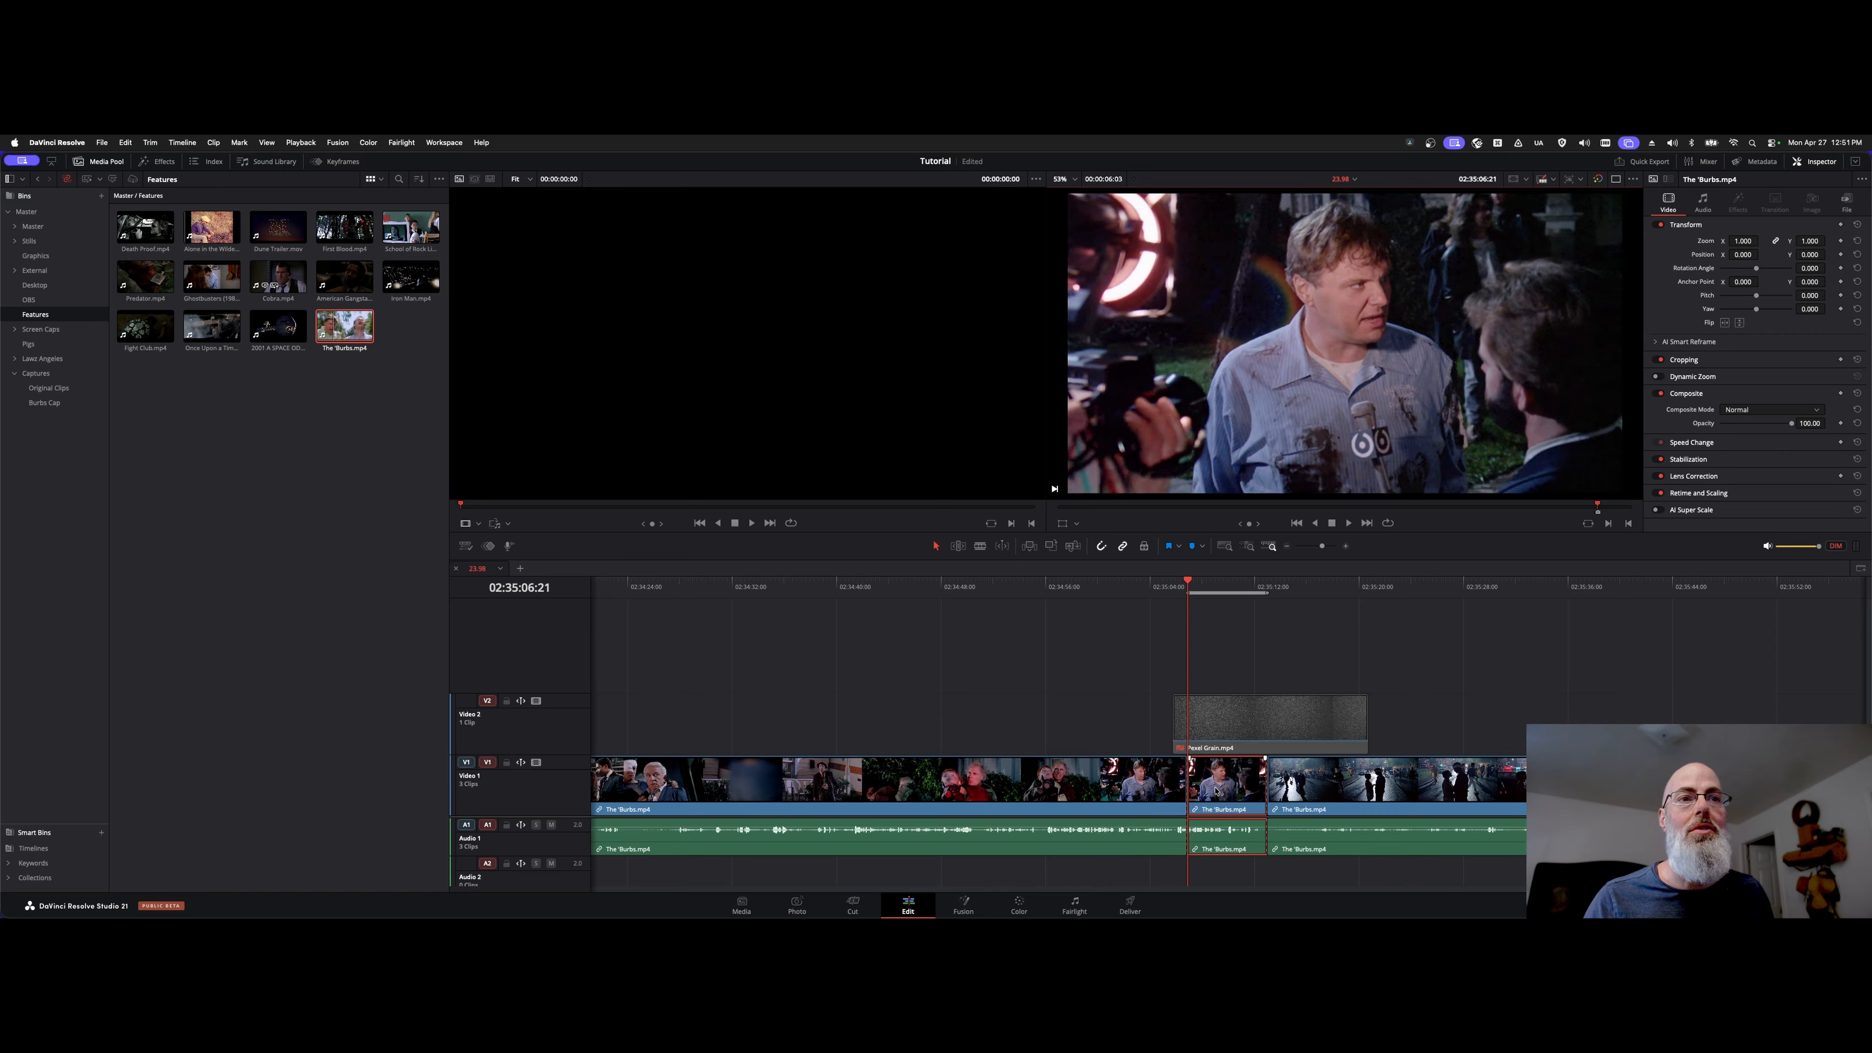
pyautogui.click(1223, 727)
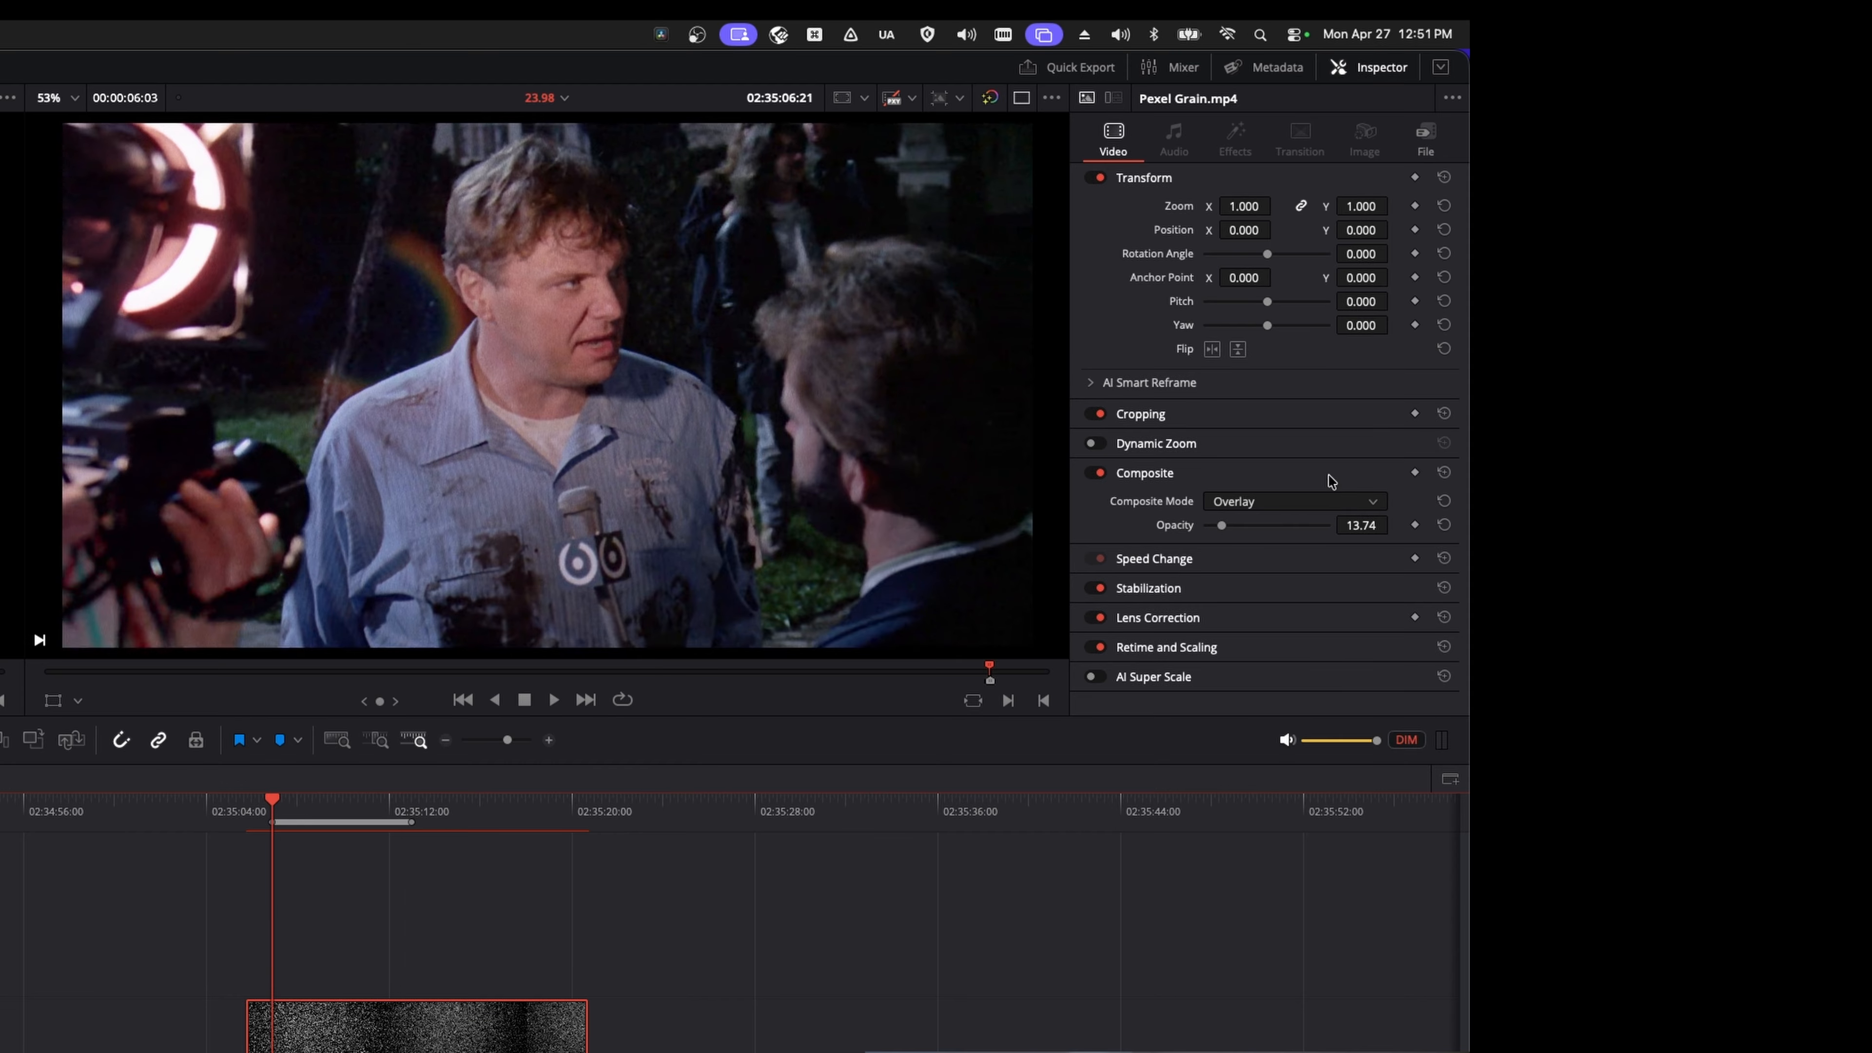
# Set the Pexel Grain.mp4 clip's composite mode to Normal and its opacity to 100 to inspect the raw grain
pyautogui.click(1320, 507)
pyautogui.scroll(5, 1311, 538)
pyautogui.click(1312, 510)
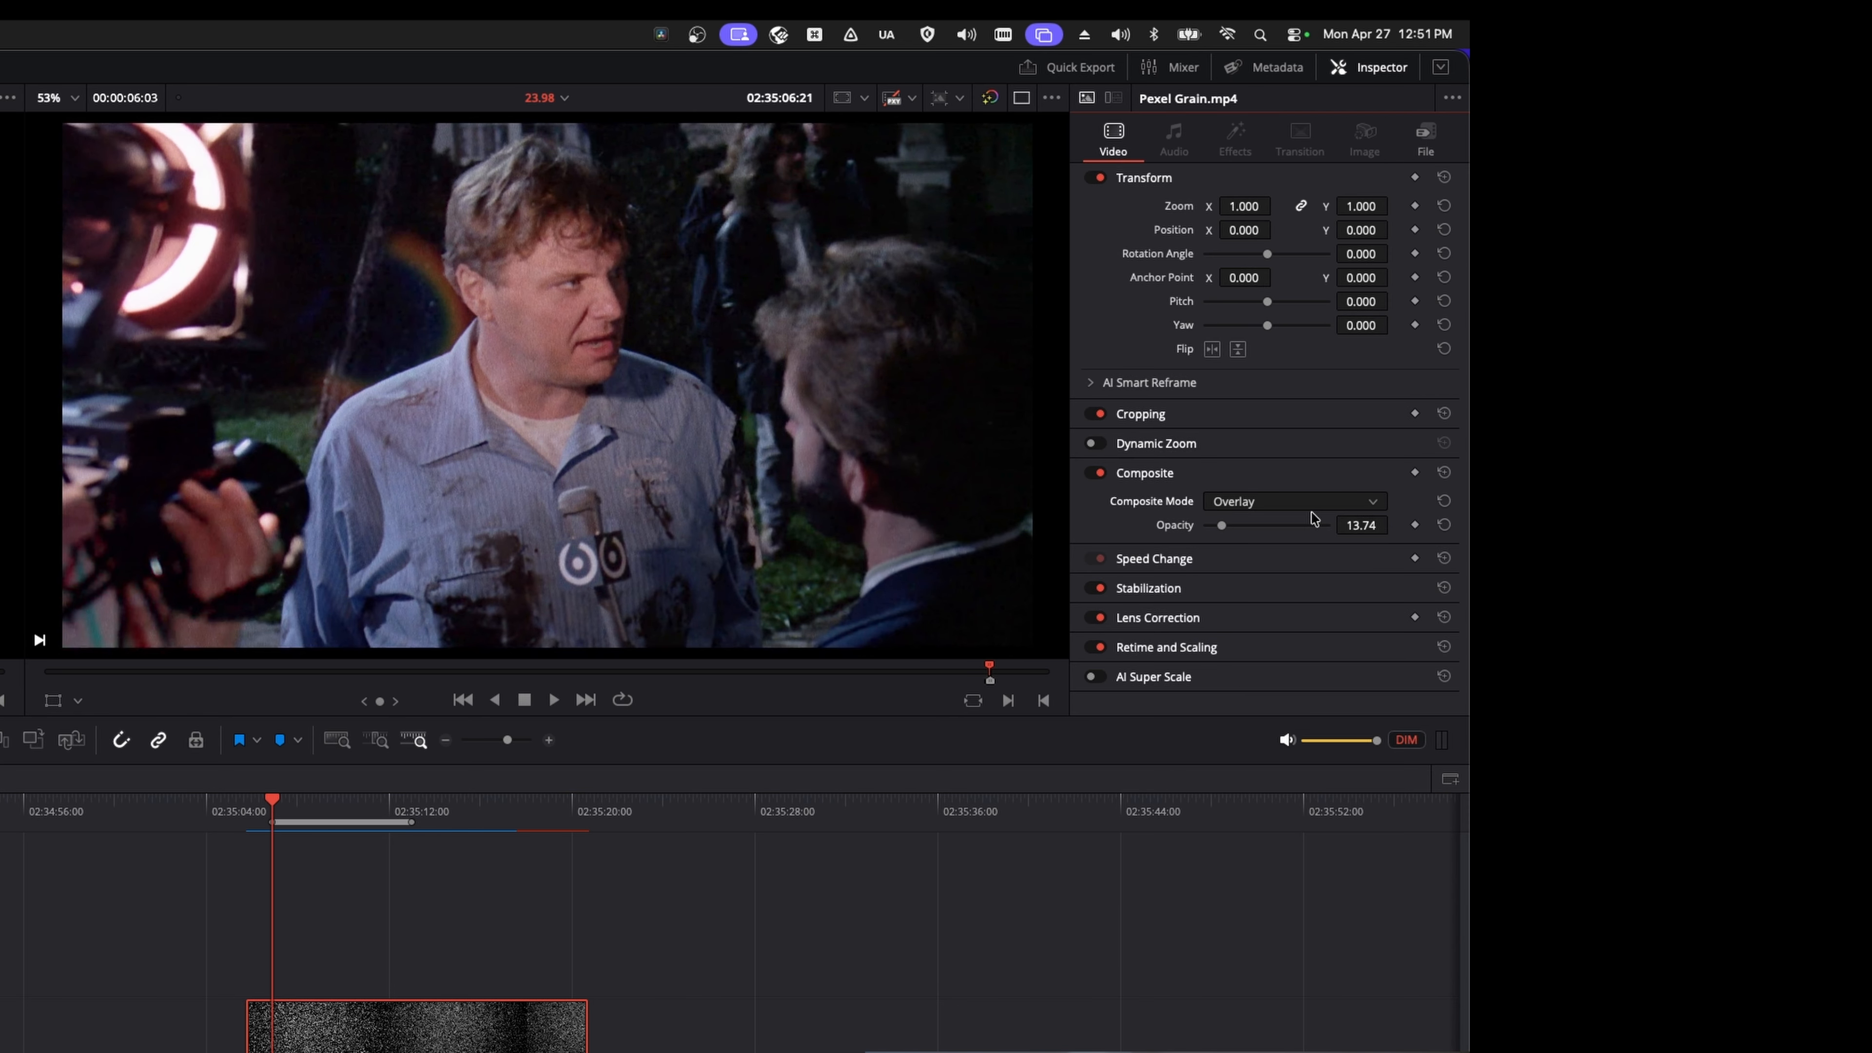
pyautogui.click(1229, 506)
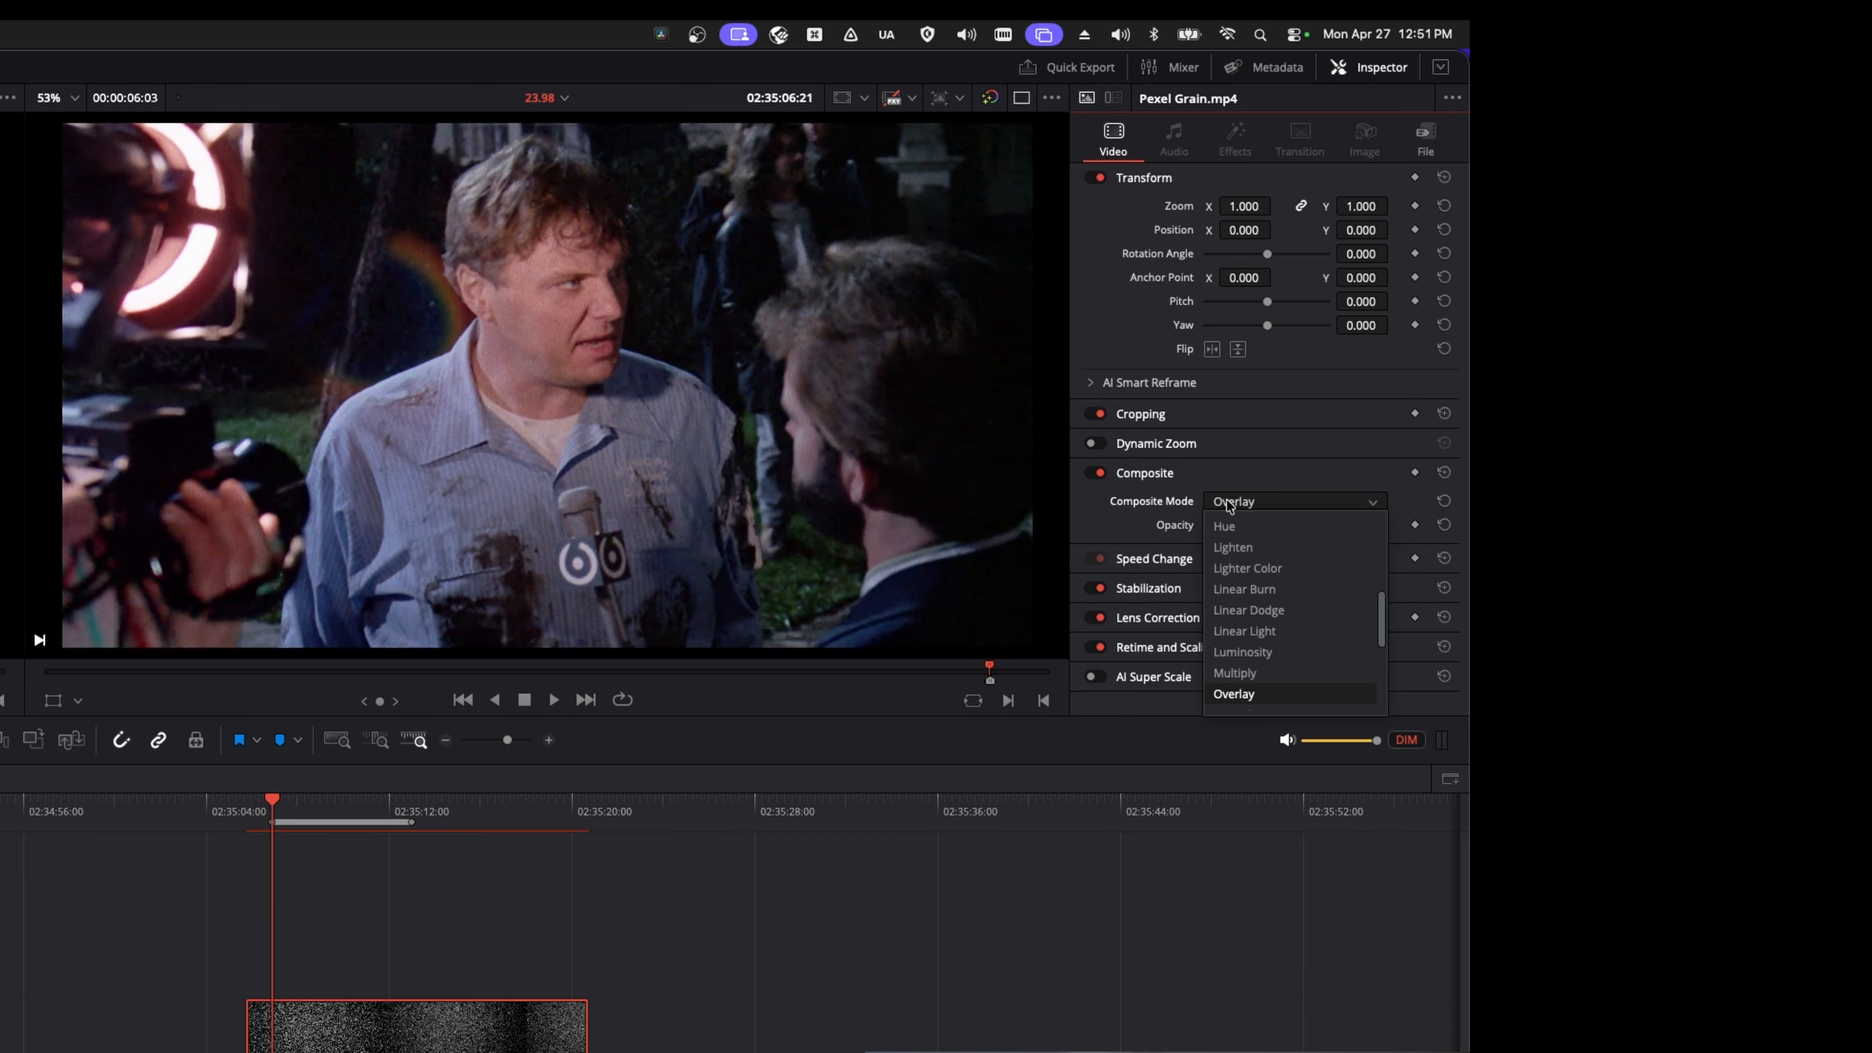
pyautogui.scroll(5, 1228, 531)
pyautogui.click(1245, 525)
pyautogui.click(386, 809)
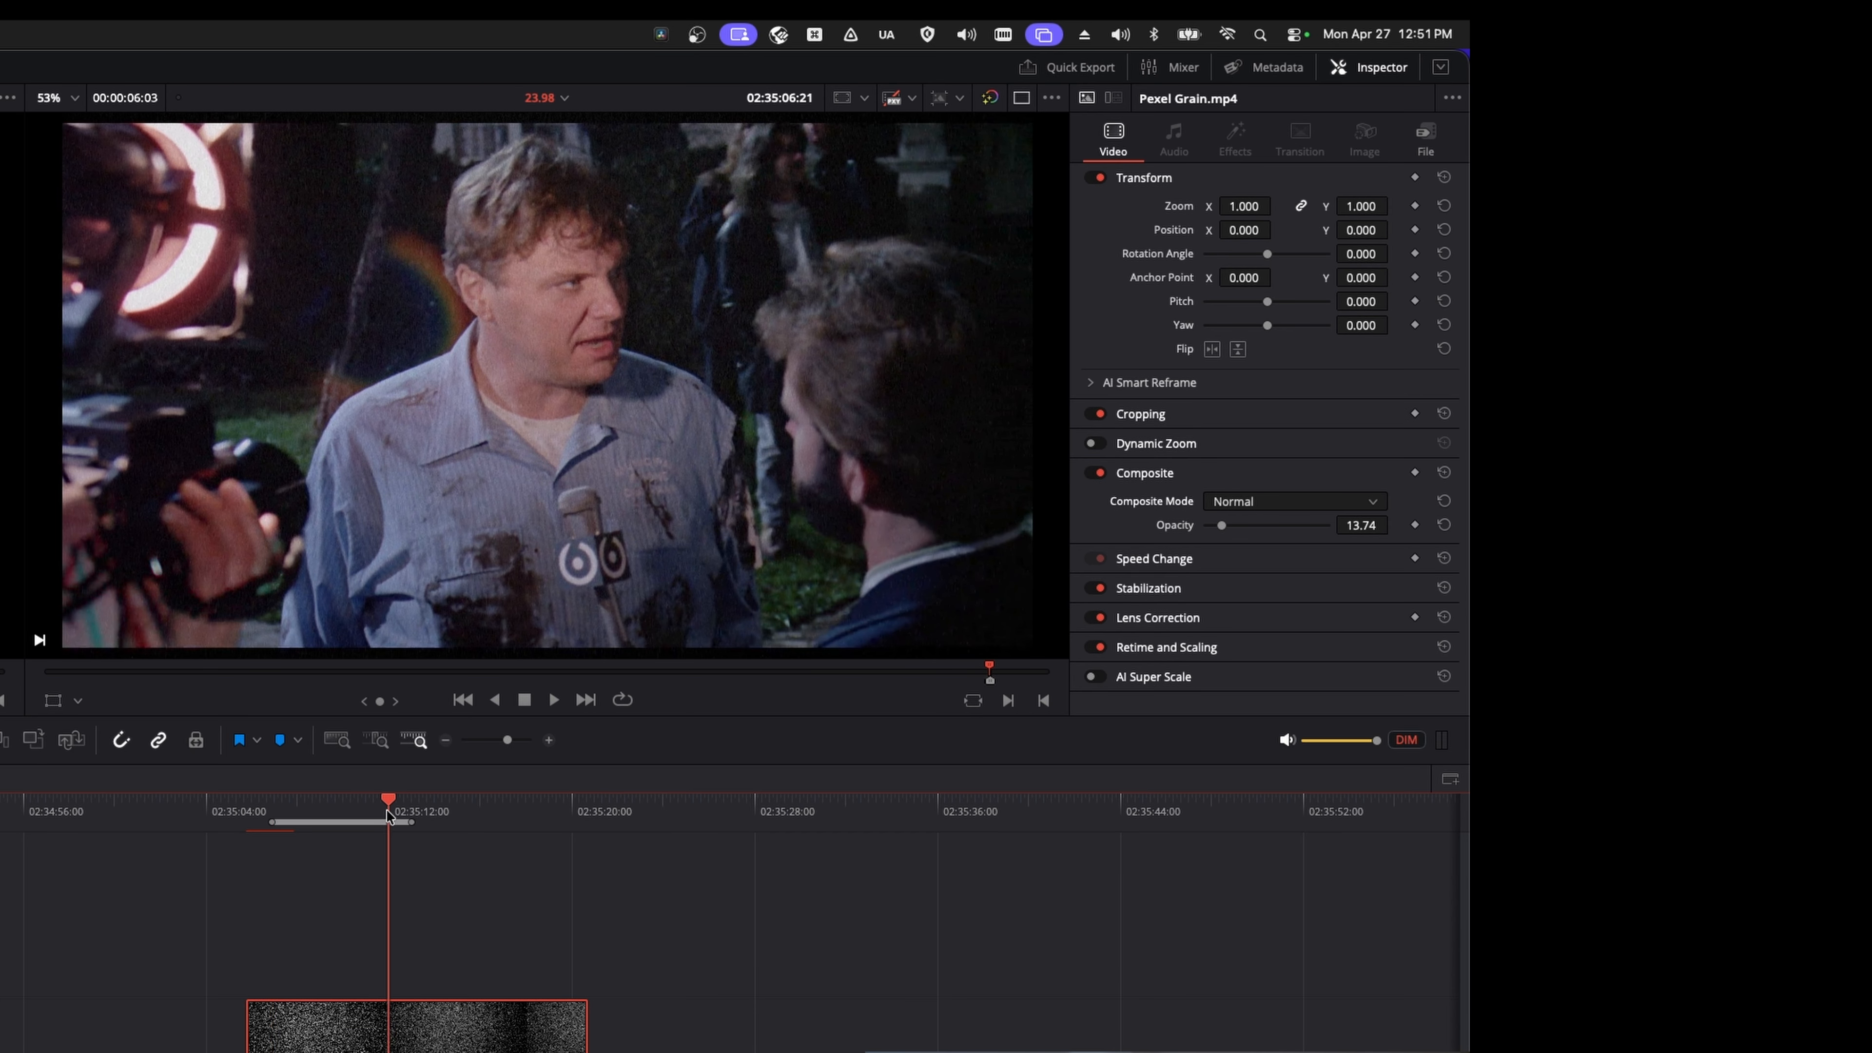
pyautogui.moveTo(386, 808); pyautogui.dragTo(303, 804)
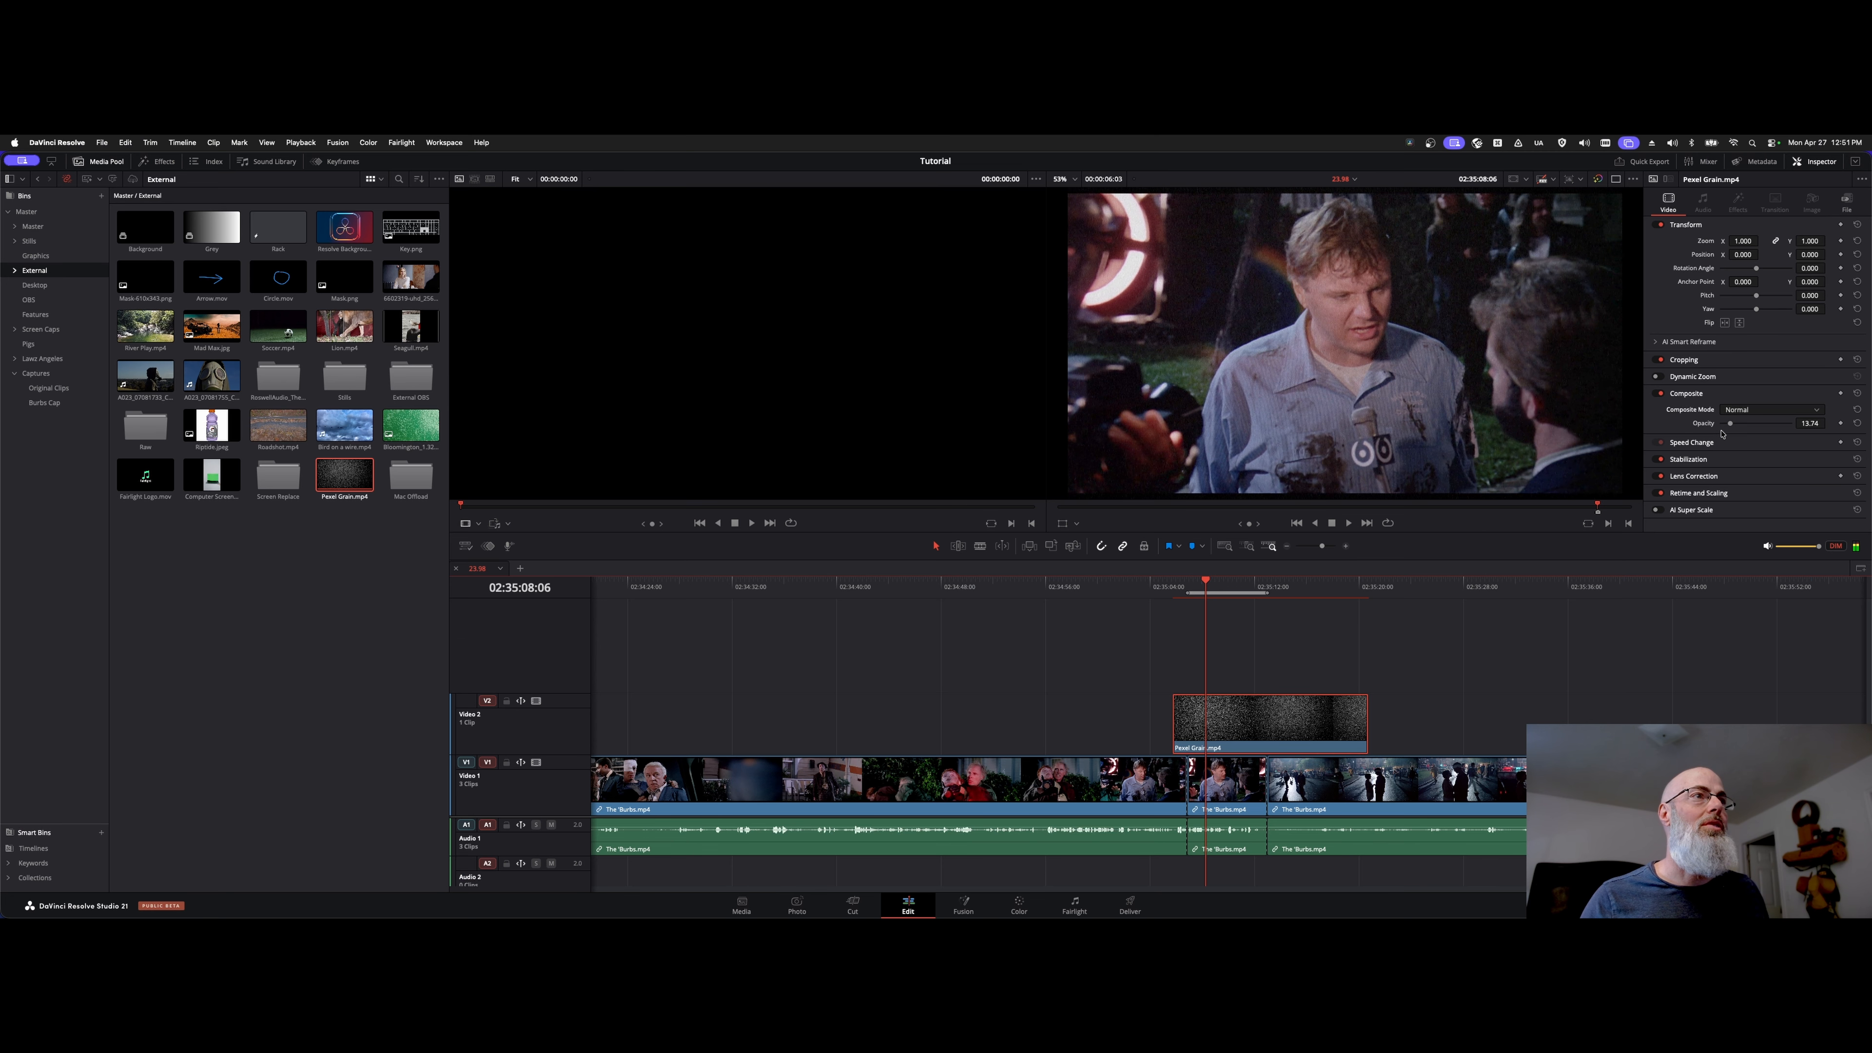
pyautogui.moveTo(1221, 527); pyautogui.dragTo(1374, 533)
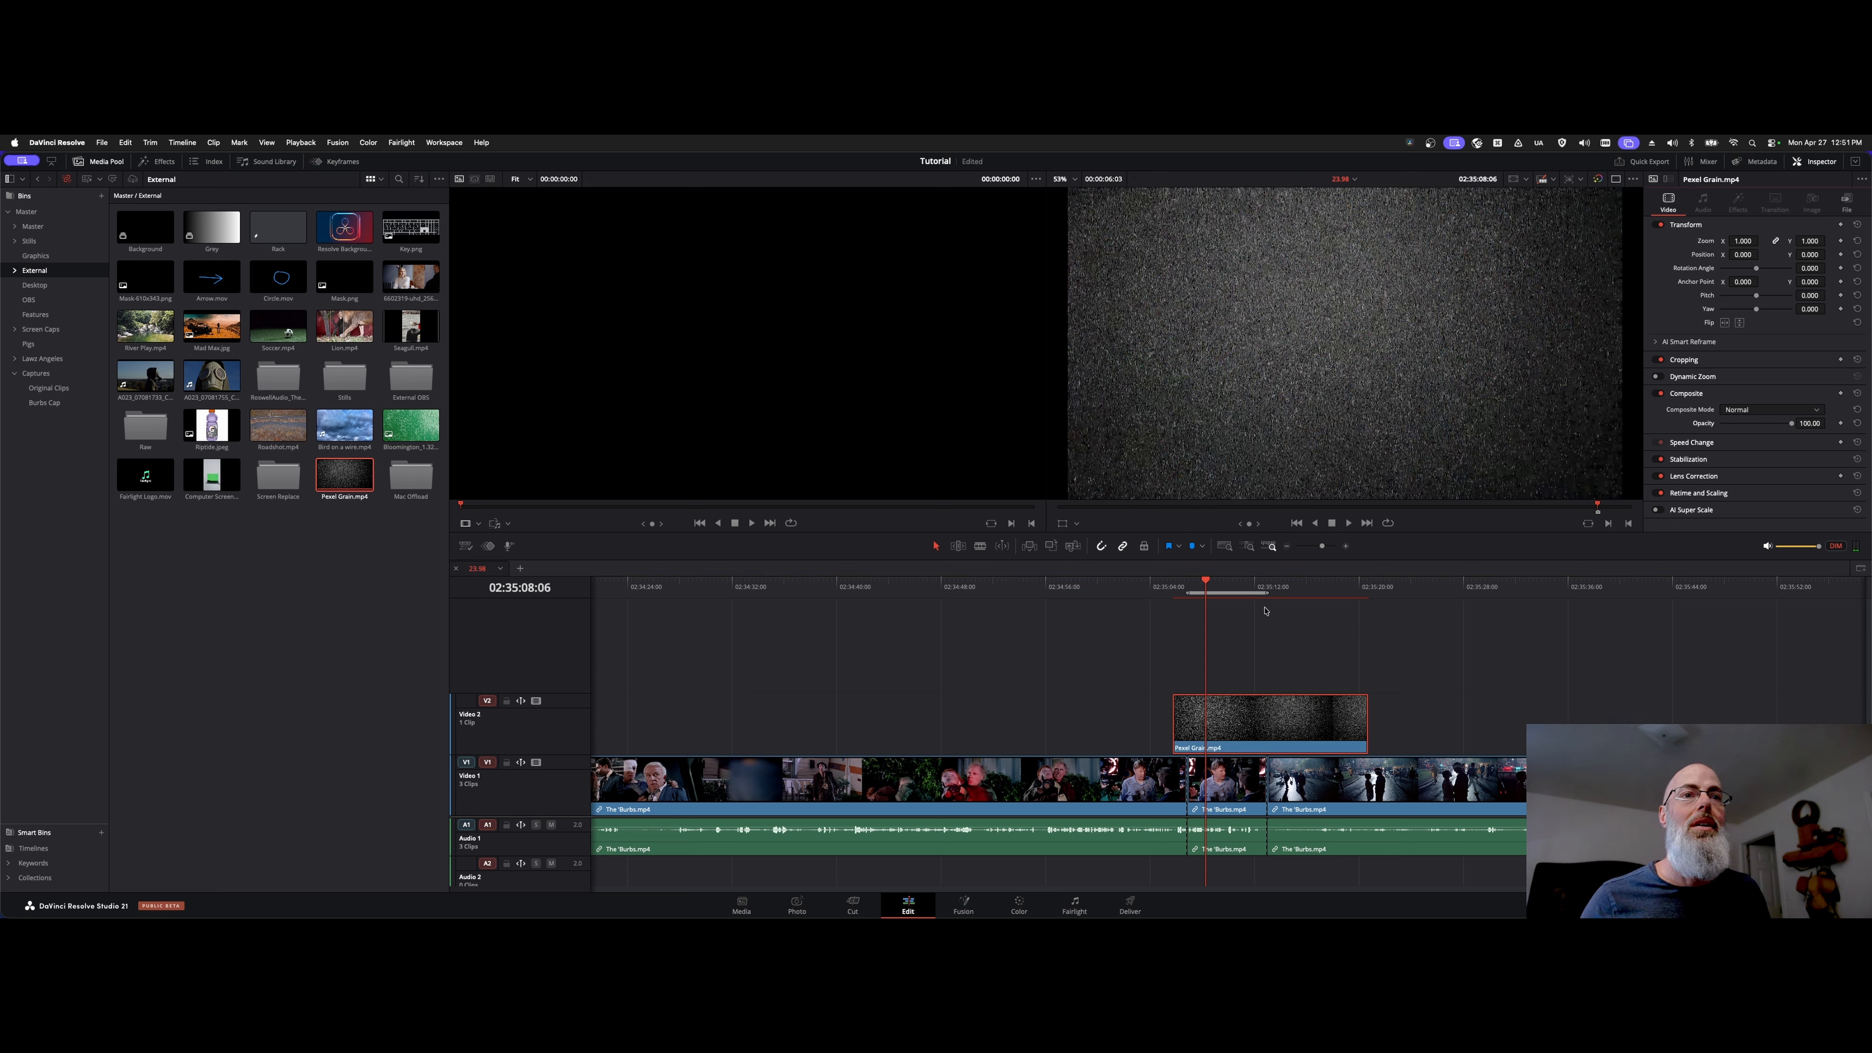
# Set the grain clip's composite mode to Overlay and opacity to about 19.85, and check the result full screen
pyautogui.click(1610, 458)
pyautogui.click(1754, 410)
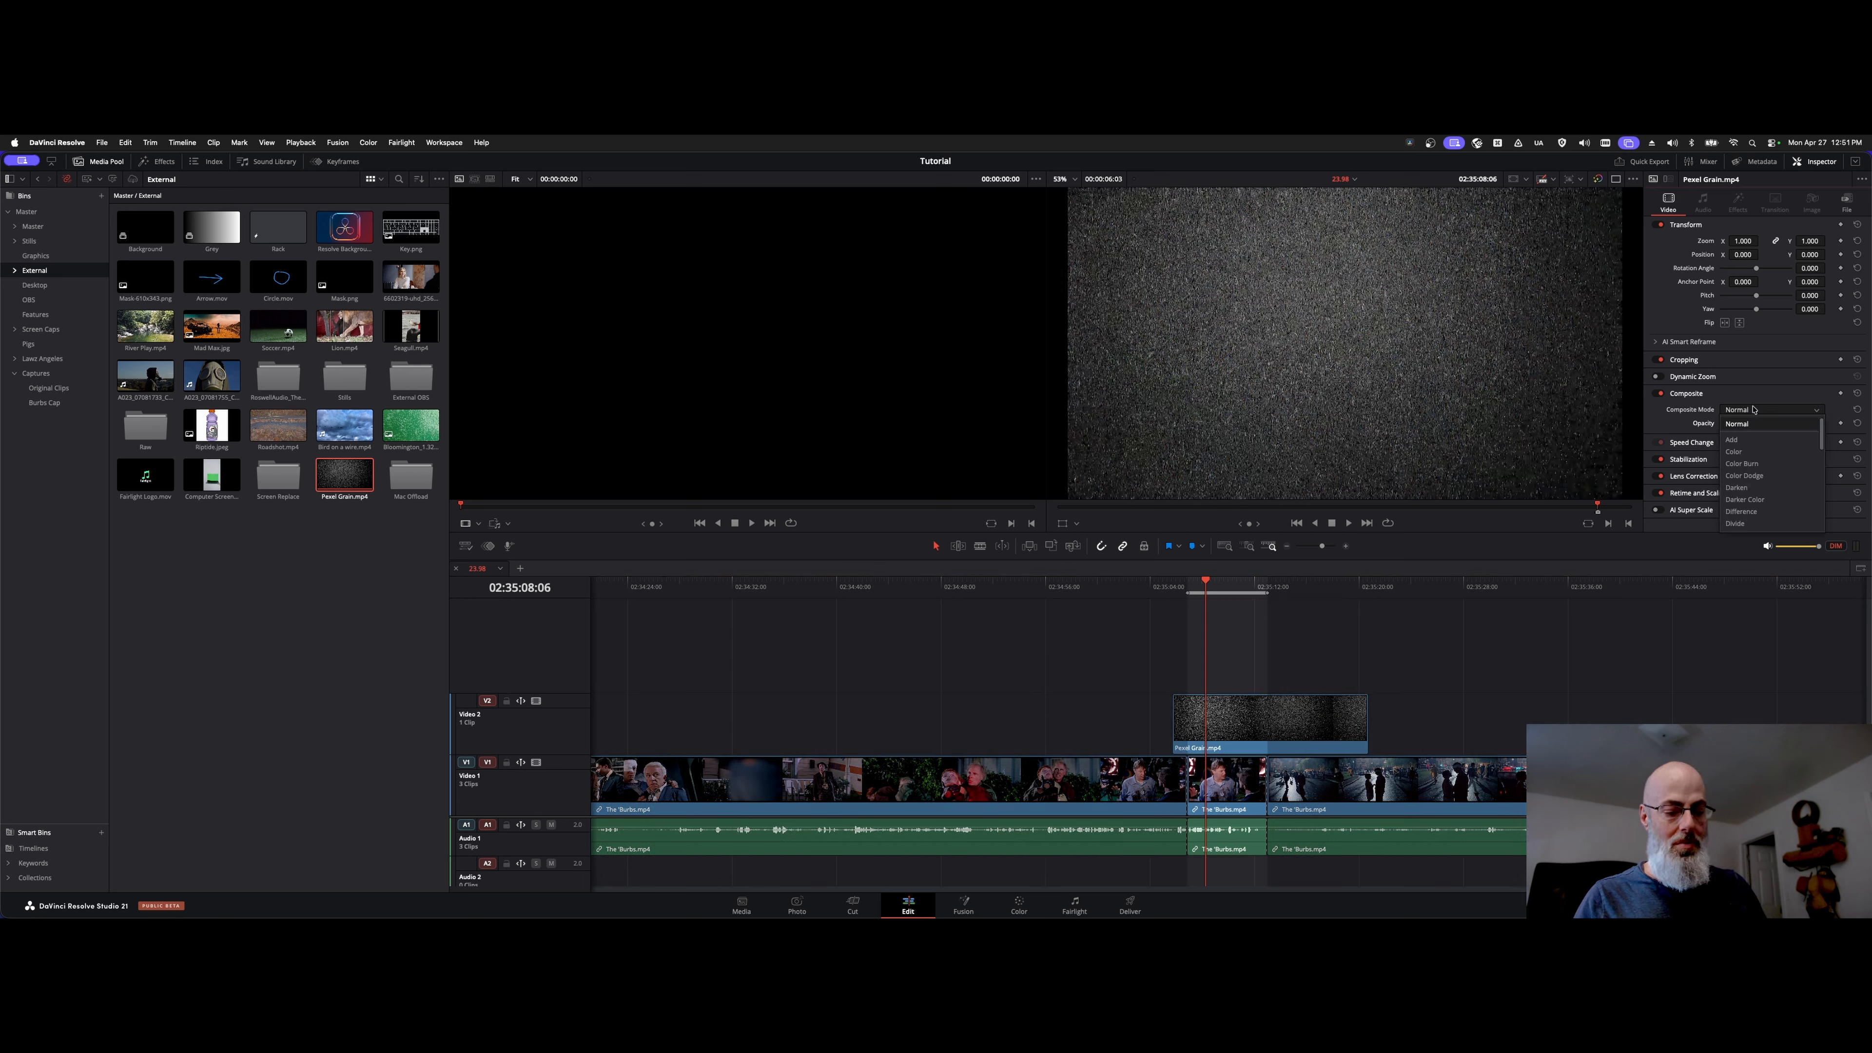
pyautogui.press('o')
pyautogui.press('Return')
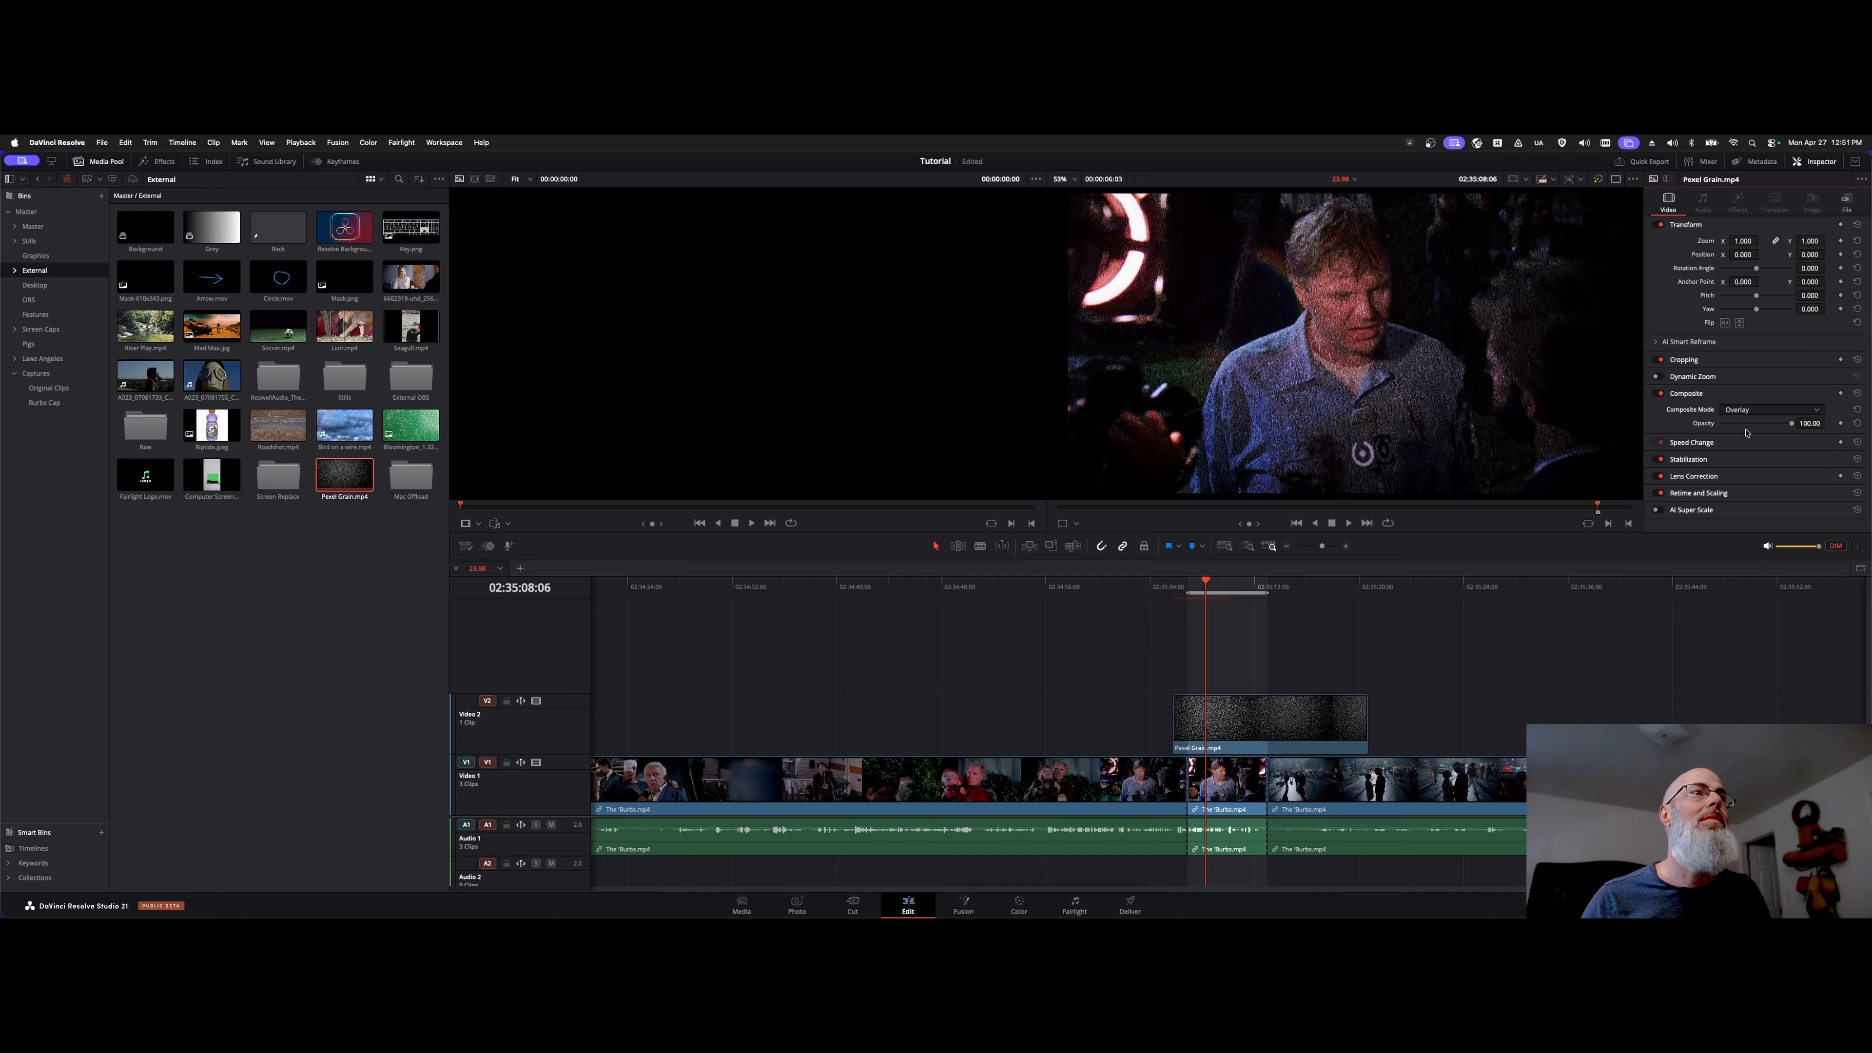
pyautogui.moveTo(1749, 427)
pyautogui.mouseDown()
pyautogui.moveTo(1717, 426)
pyautogui.moveTo(1734, 427)
pyautogui.mouseUp()
pyautogui.press('super+f')
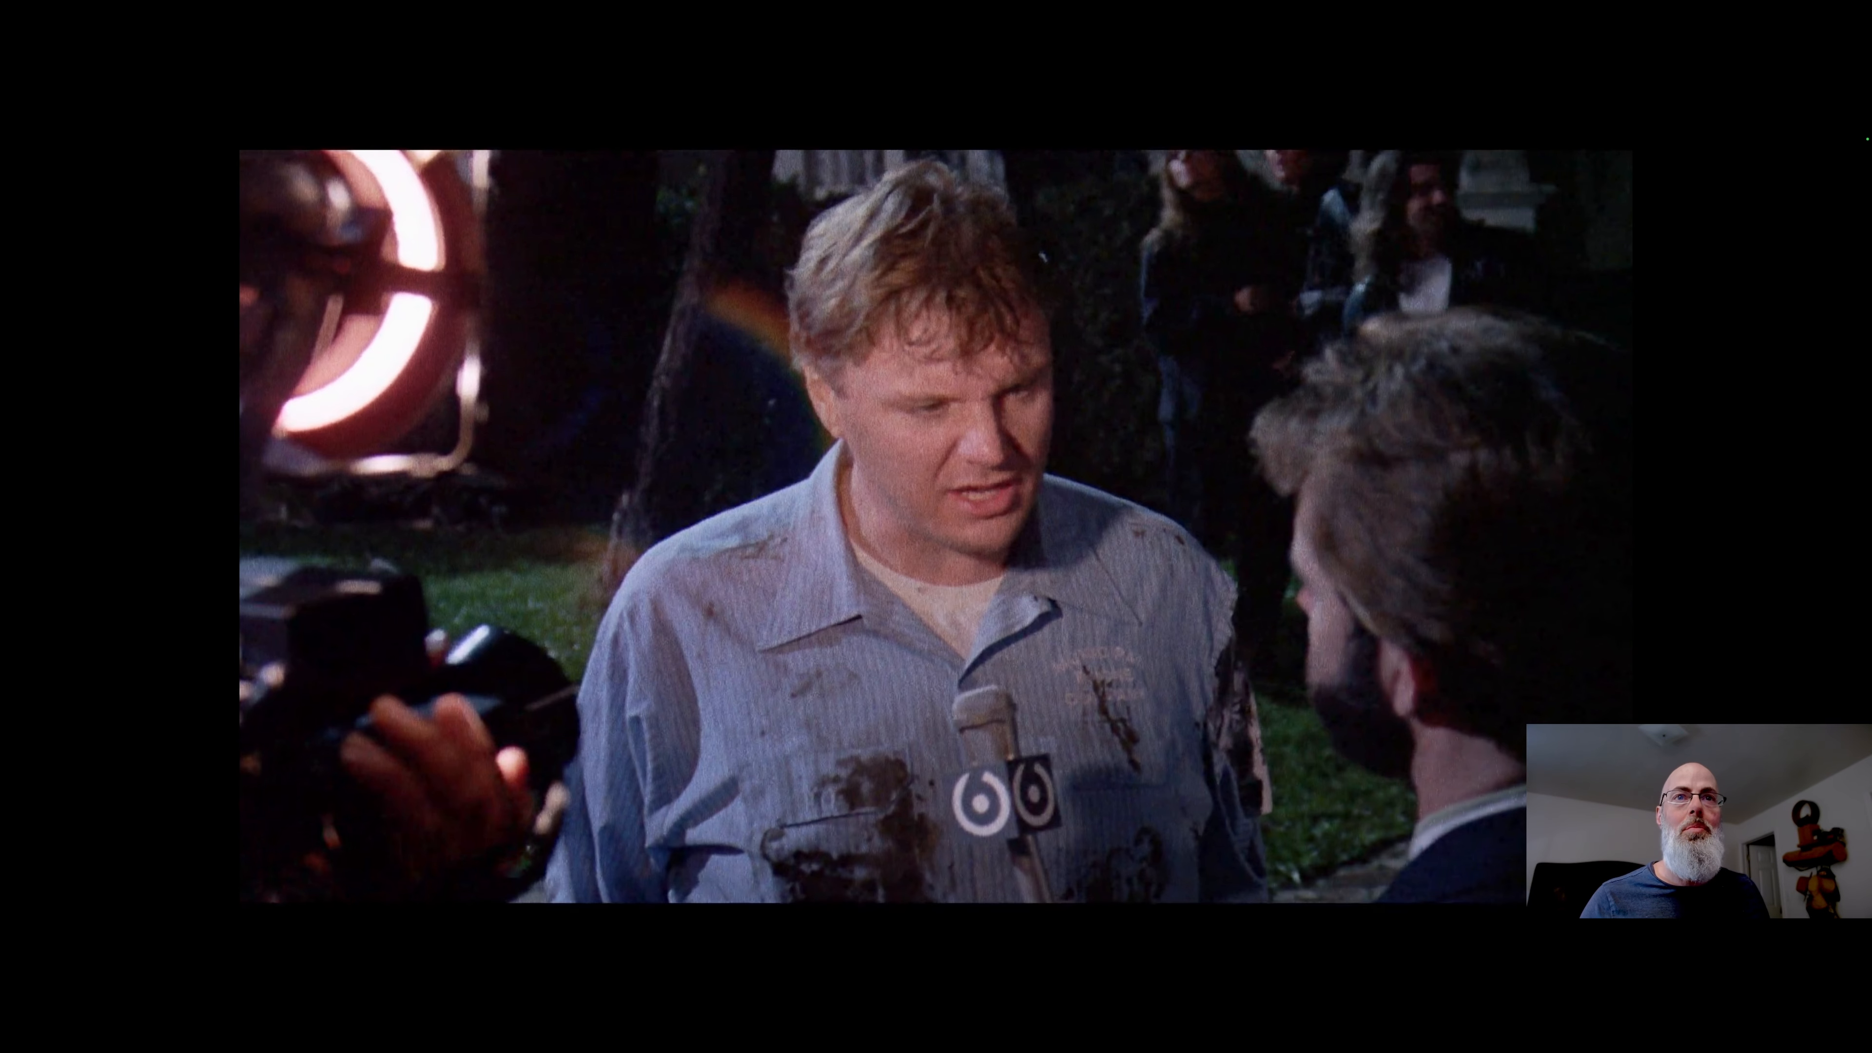
pyautogui.press('Escape')
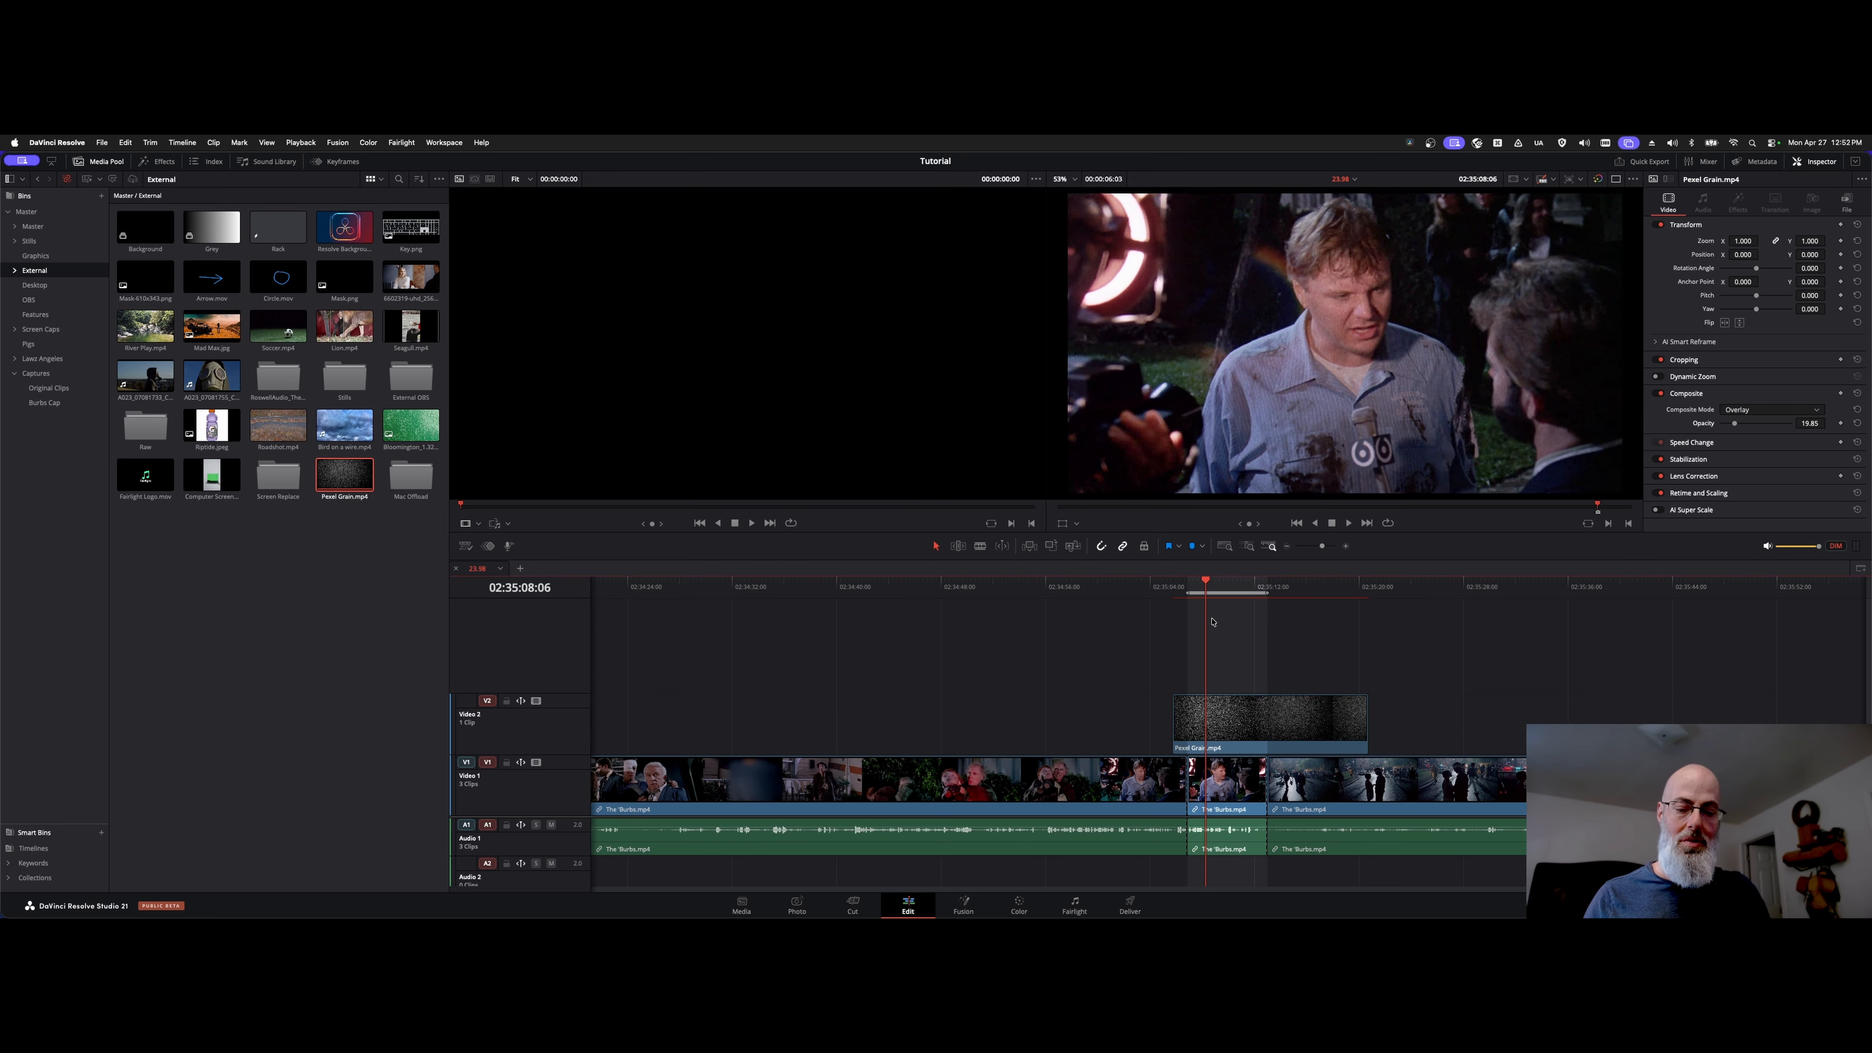
# Switch to TextEdit and review the Film Grain and Voice Isolation rows of the Free versus Studio comparison table
pyautogui.press('super+Tab')
pyautogui.press('Tab')
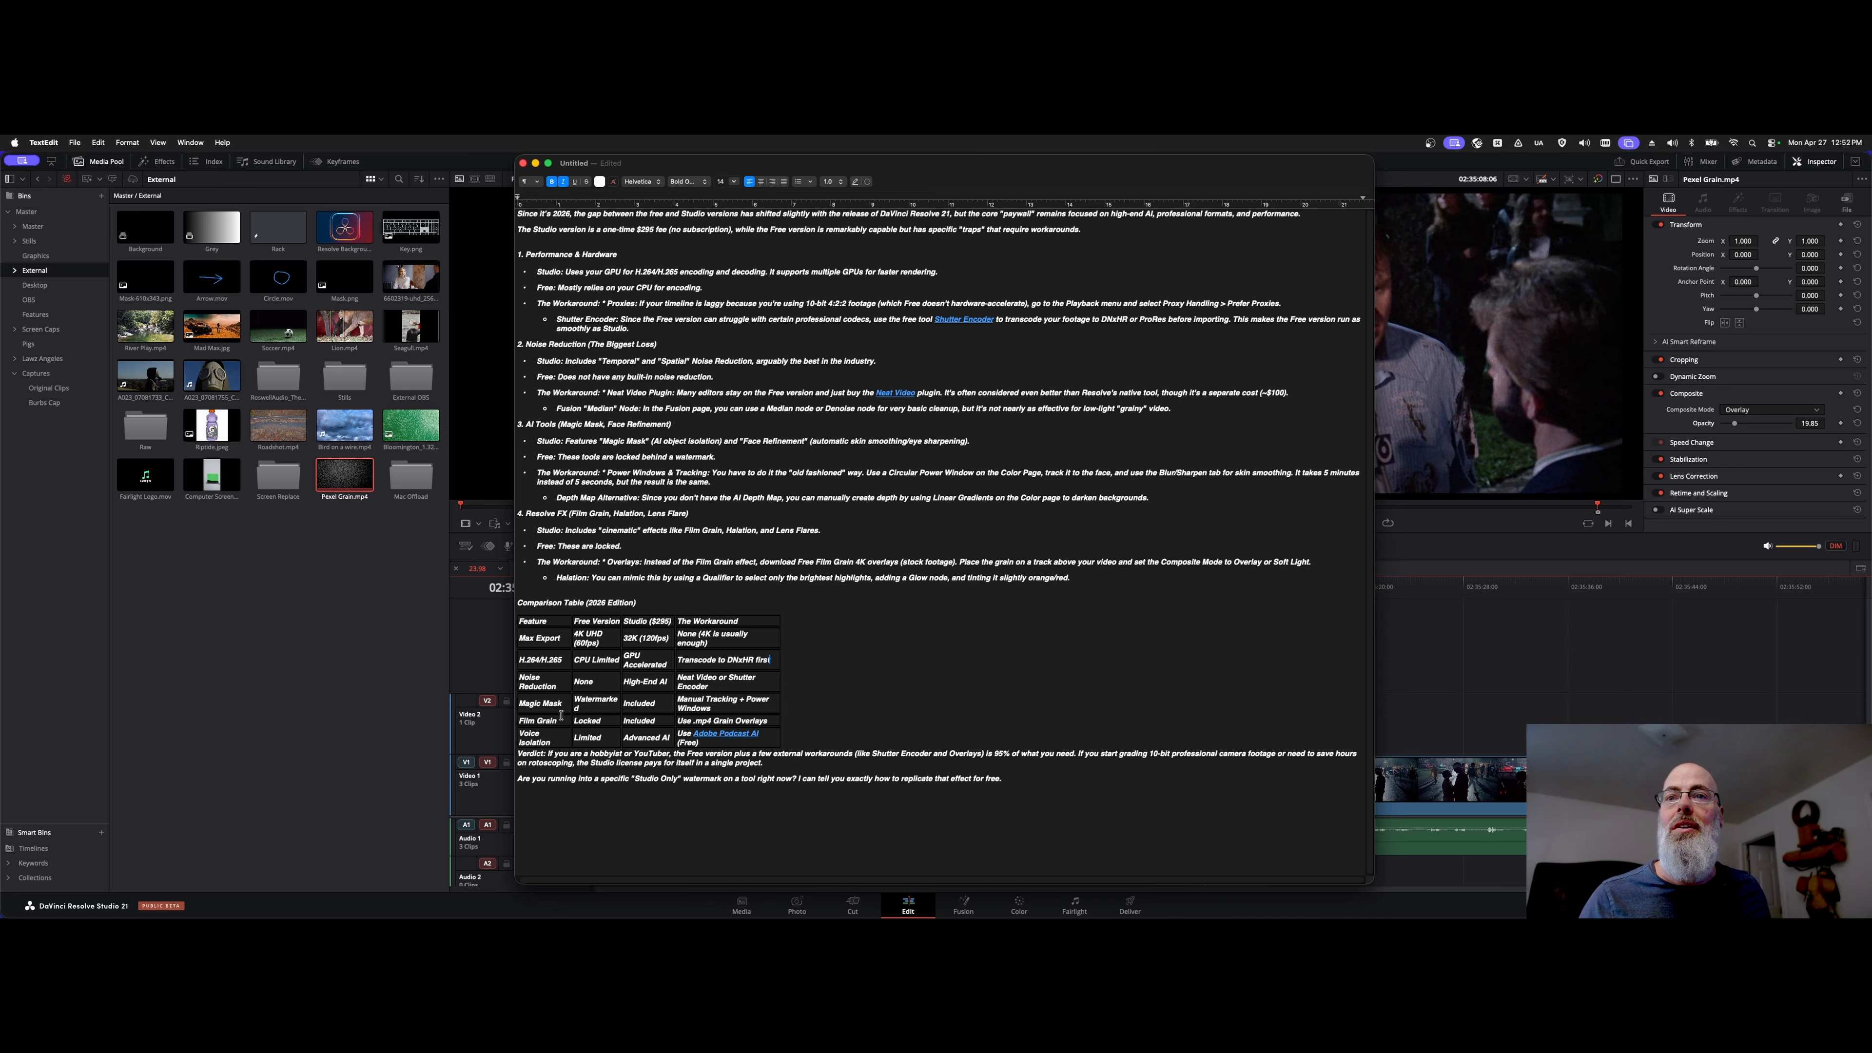
pyautogui.moveTo(549, 738); pyautogui.dragTo(618, 738)
pyautogui.click(618, 738)
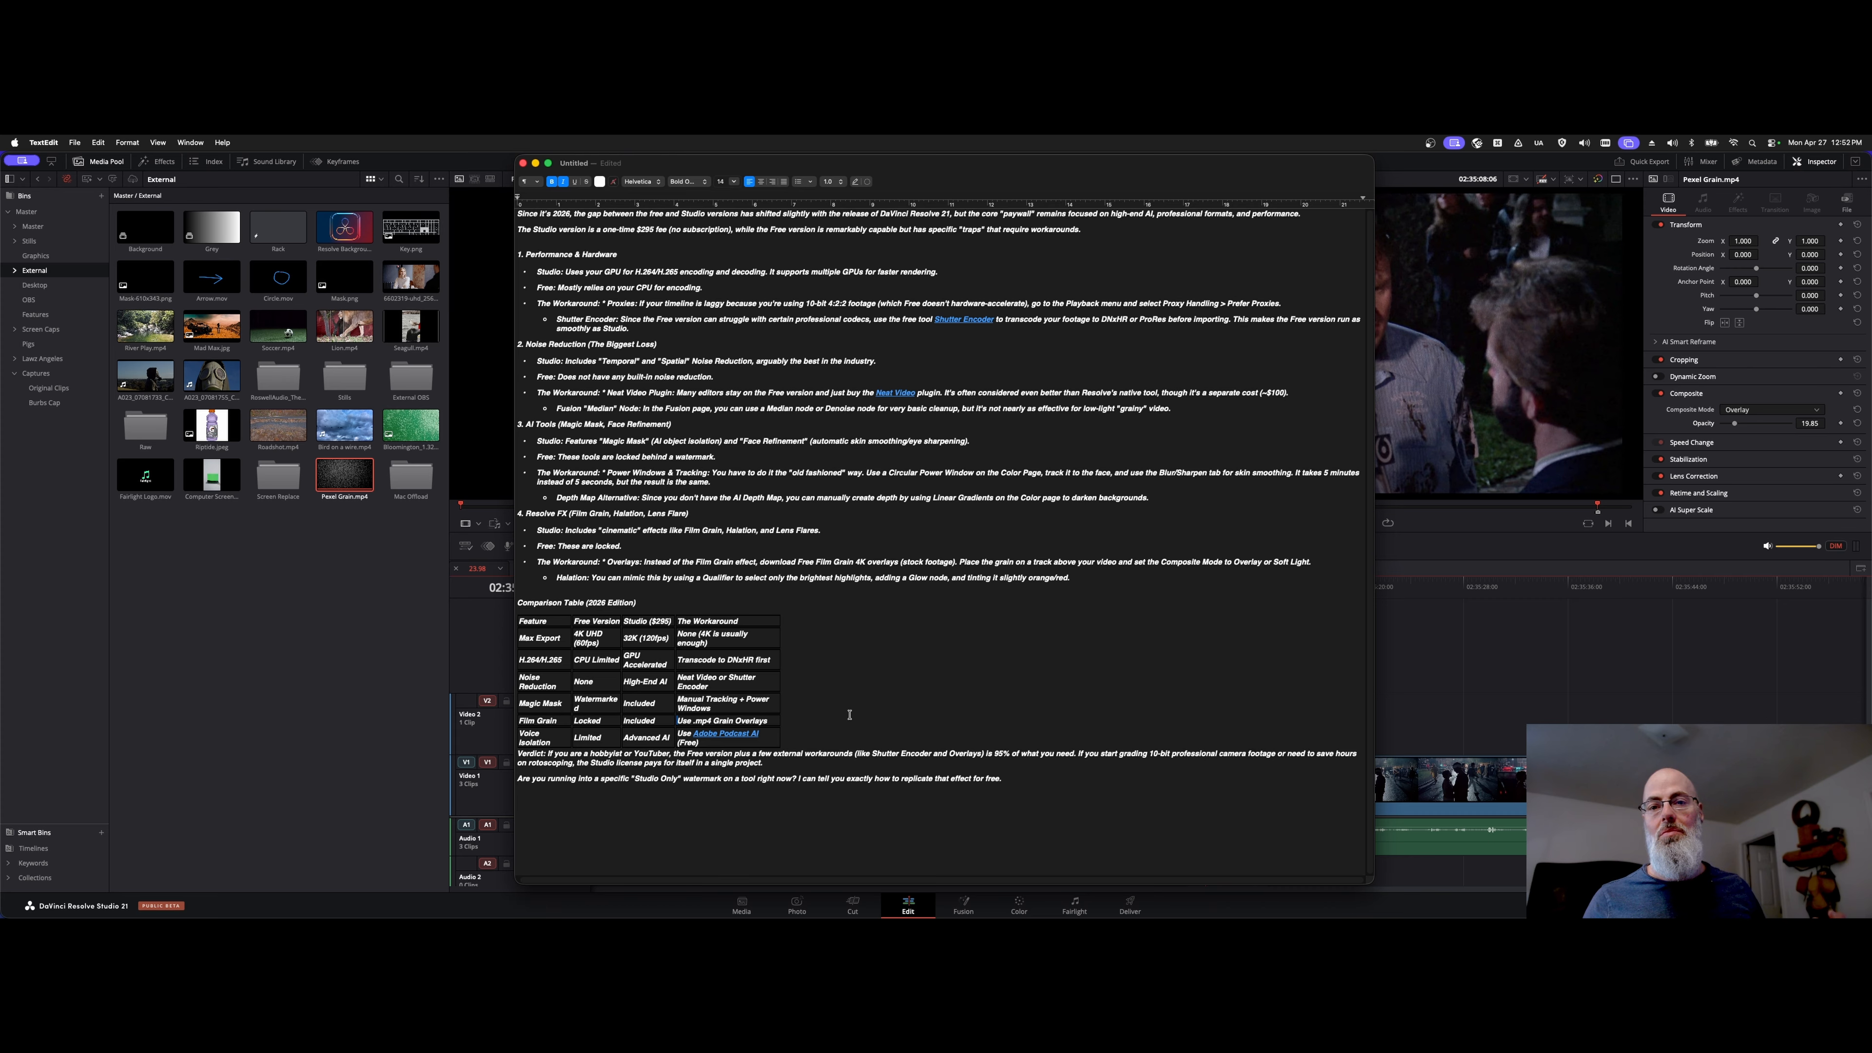
pyautogui.press('super+Tab')
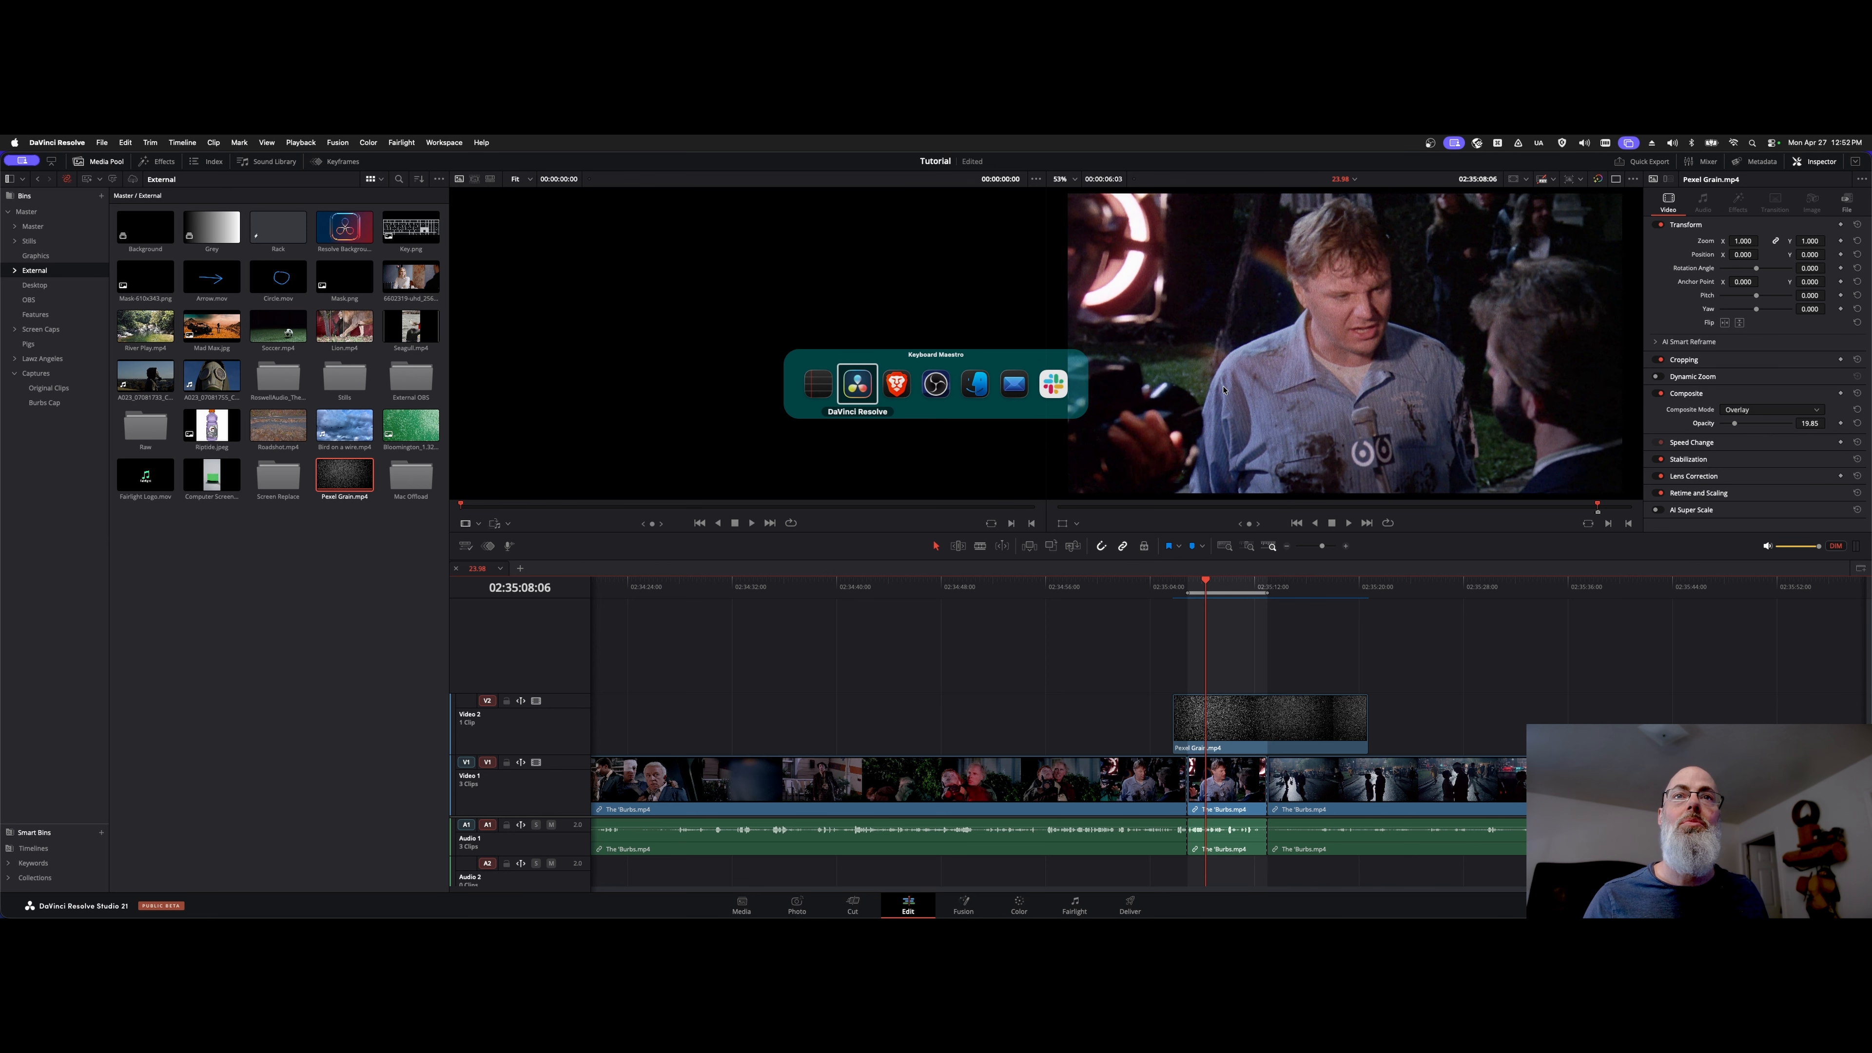
pyautogui.press('super+Tab')
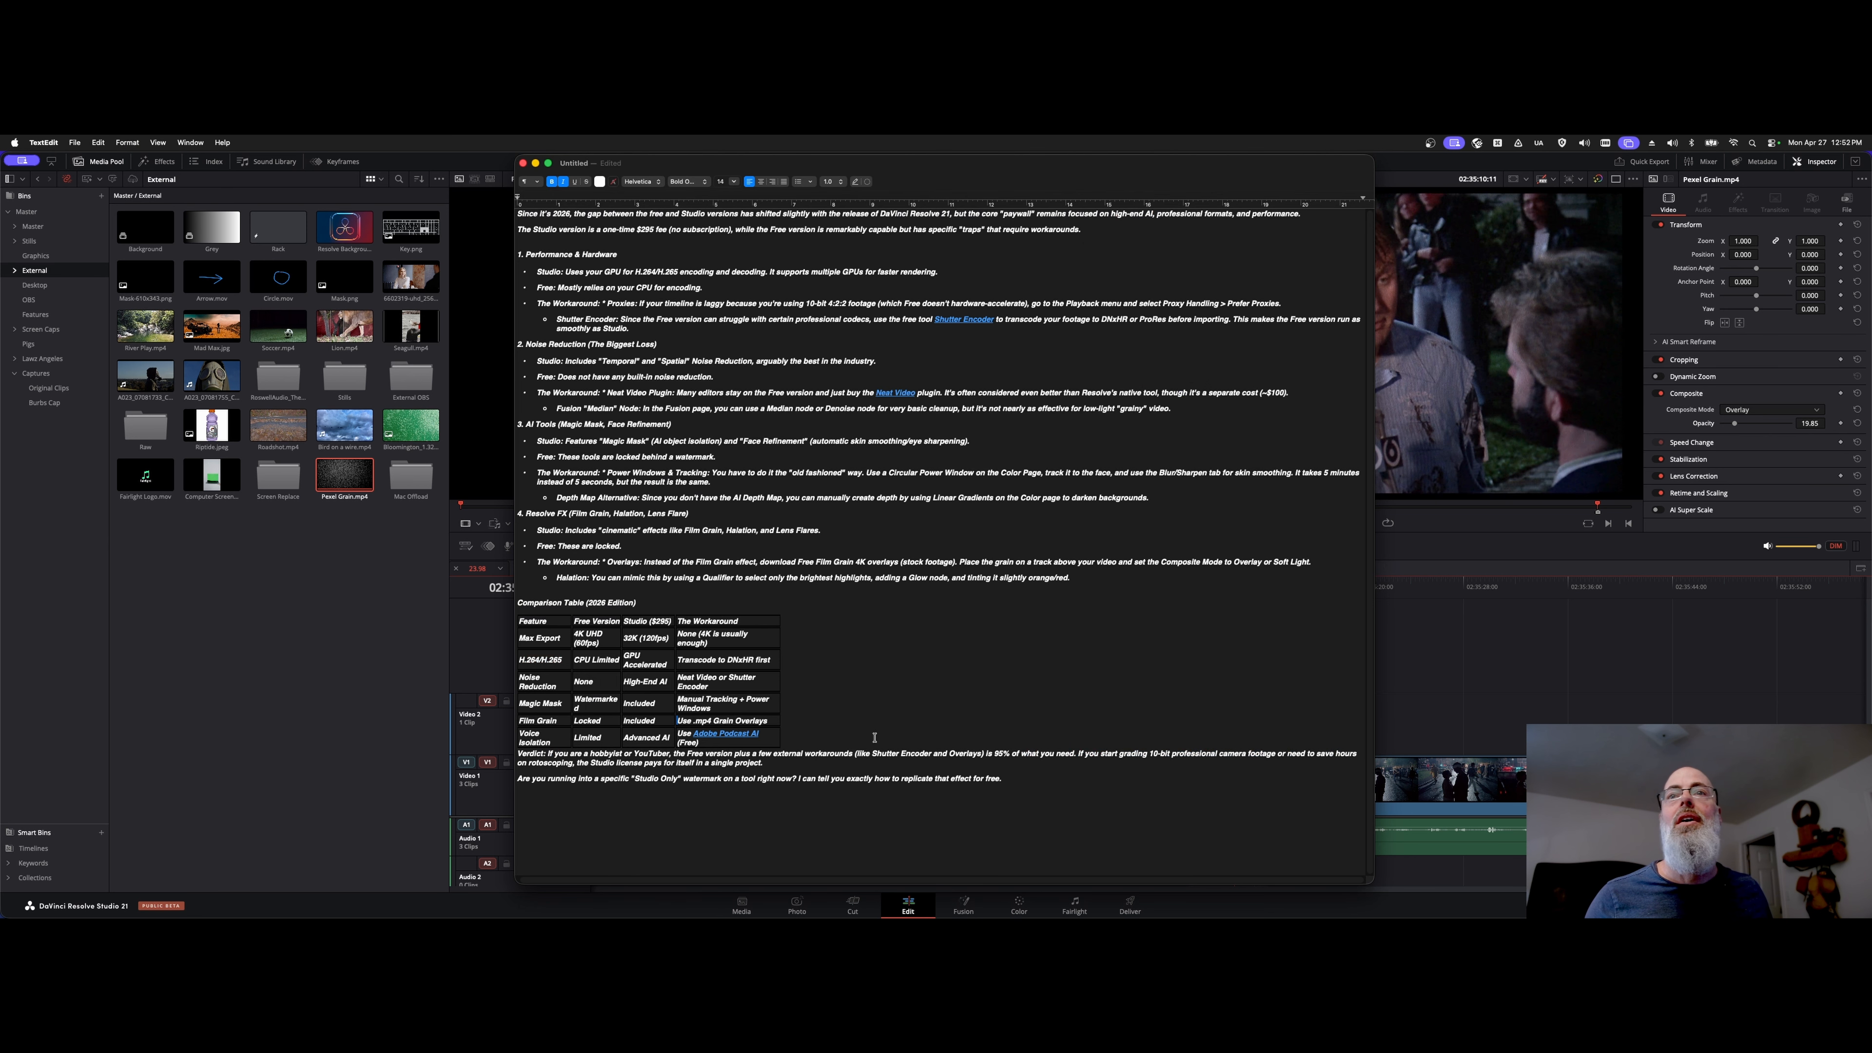
pyautogui.press('super+Tab')
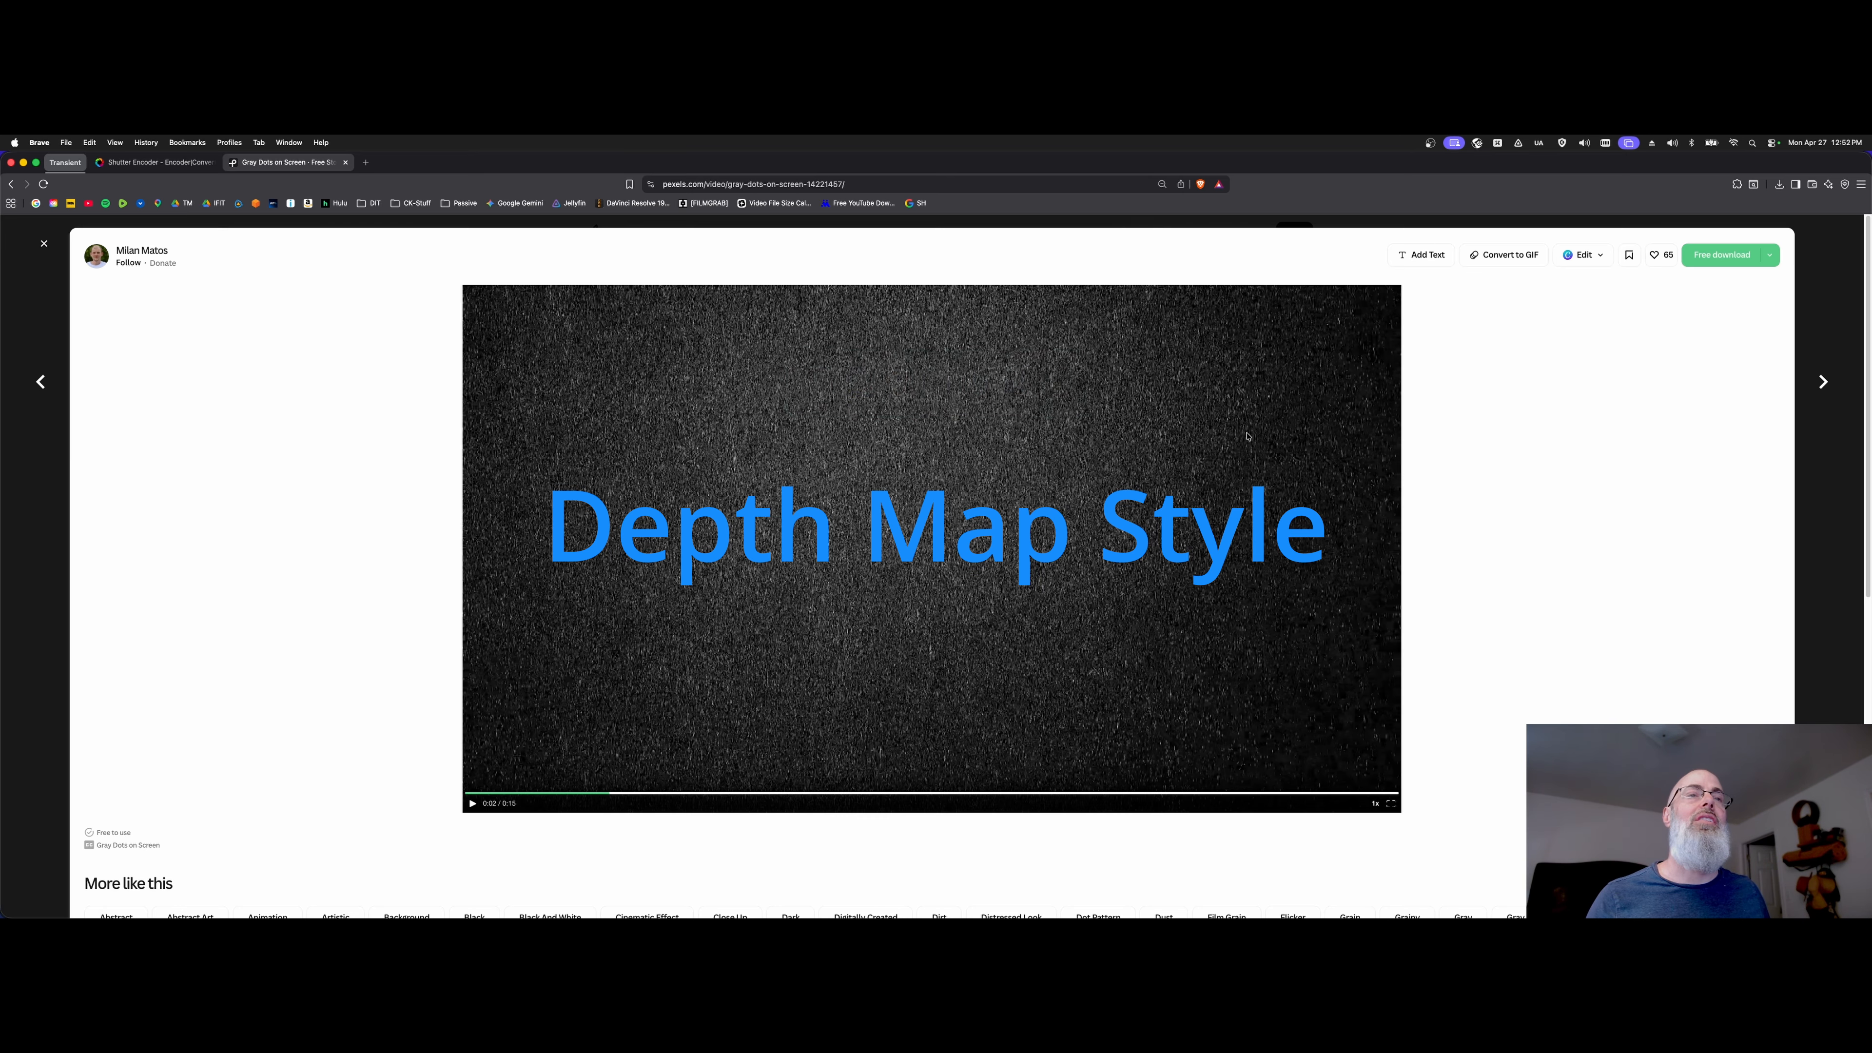
# Return to DaVinci Resolve and open the movie shot beneath the grain overlay in the Color page
pyautogui.press('super+Tab')
pyautogui.press('super+Tab')
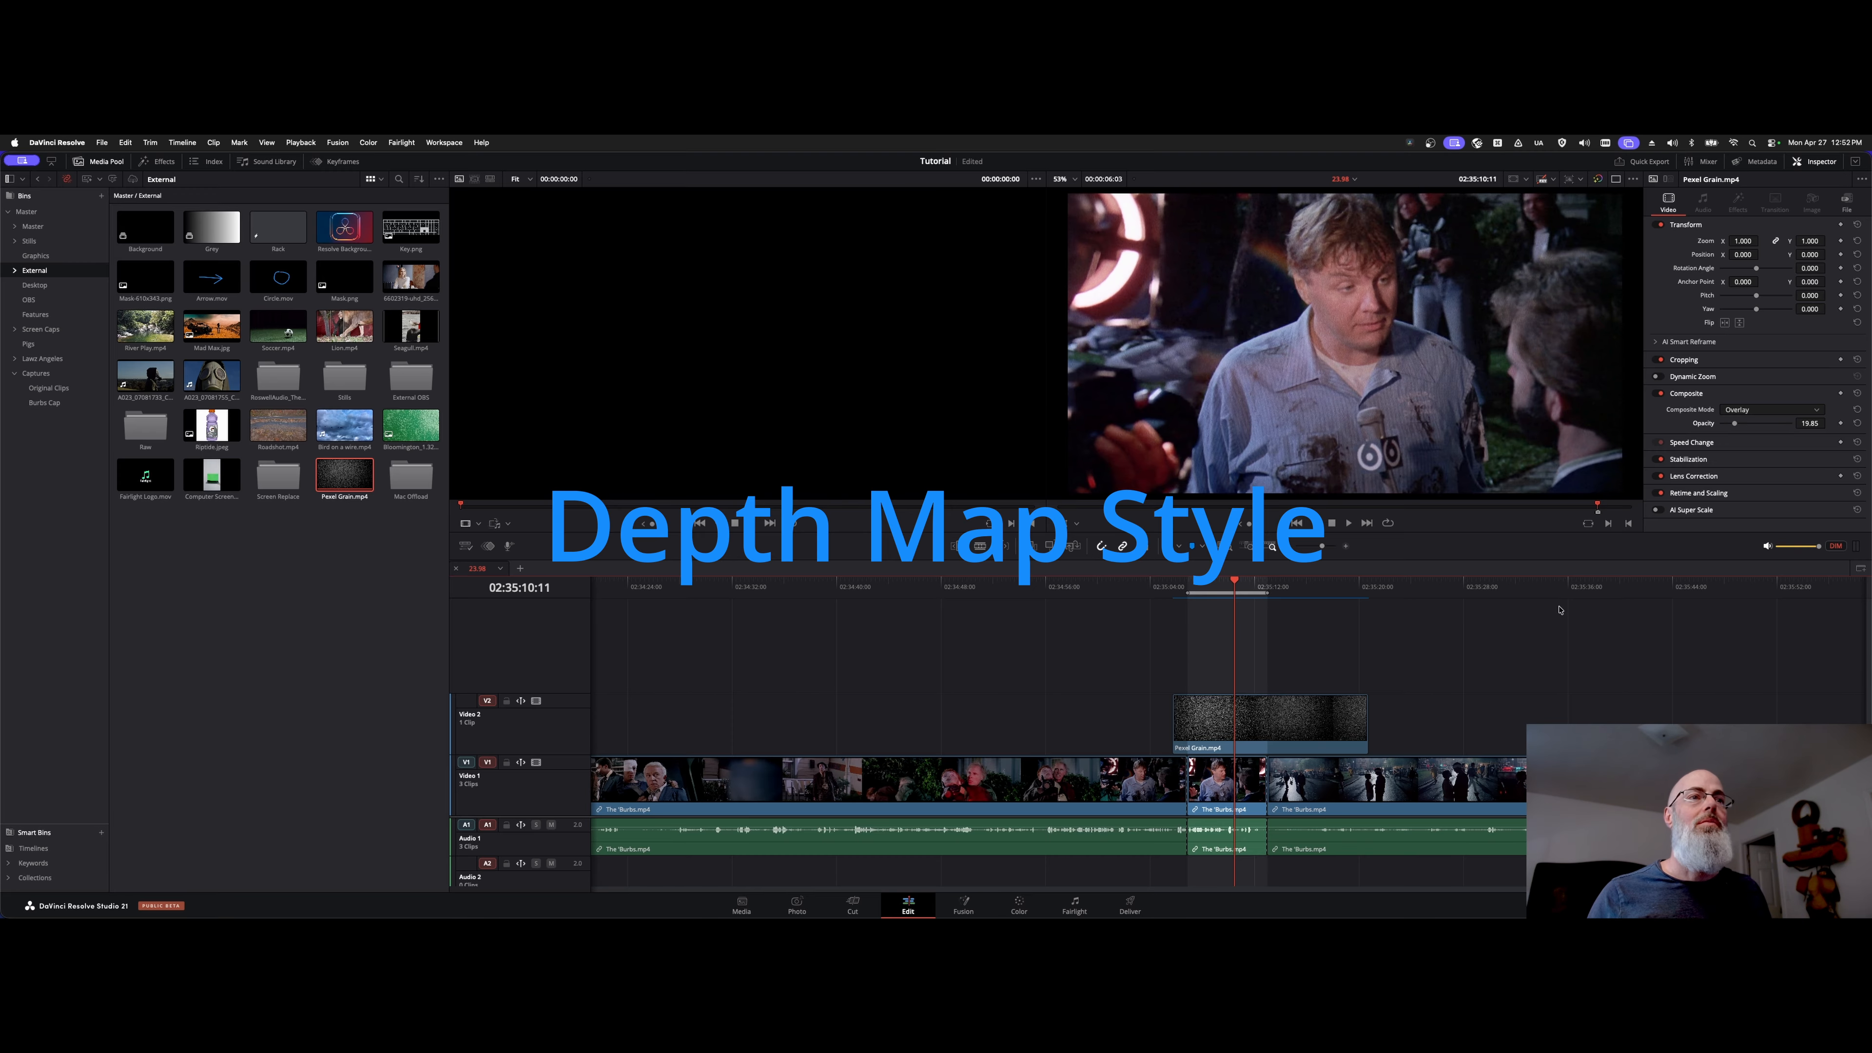
pyautogui.hotkey('shift', '6')
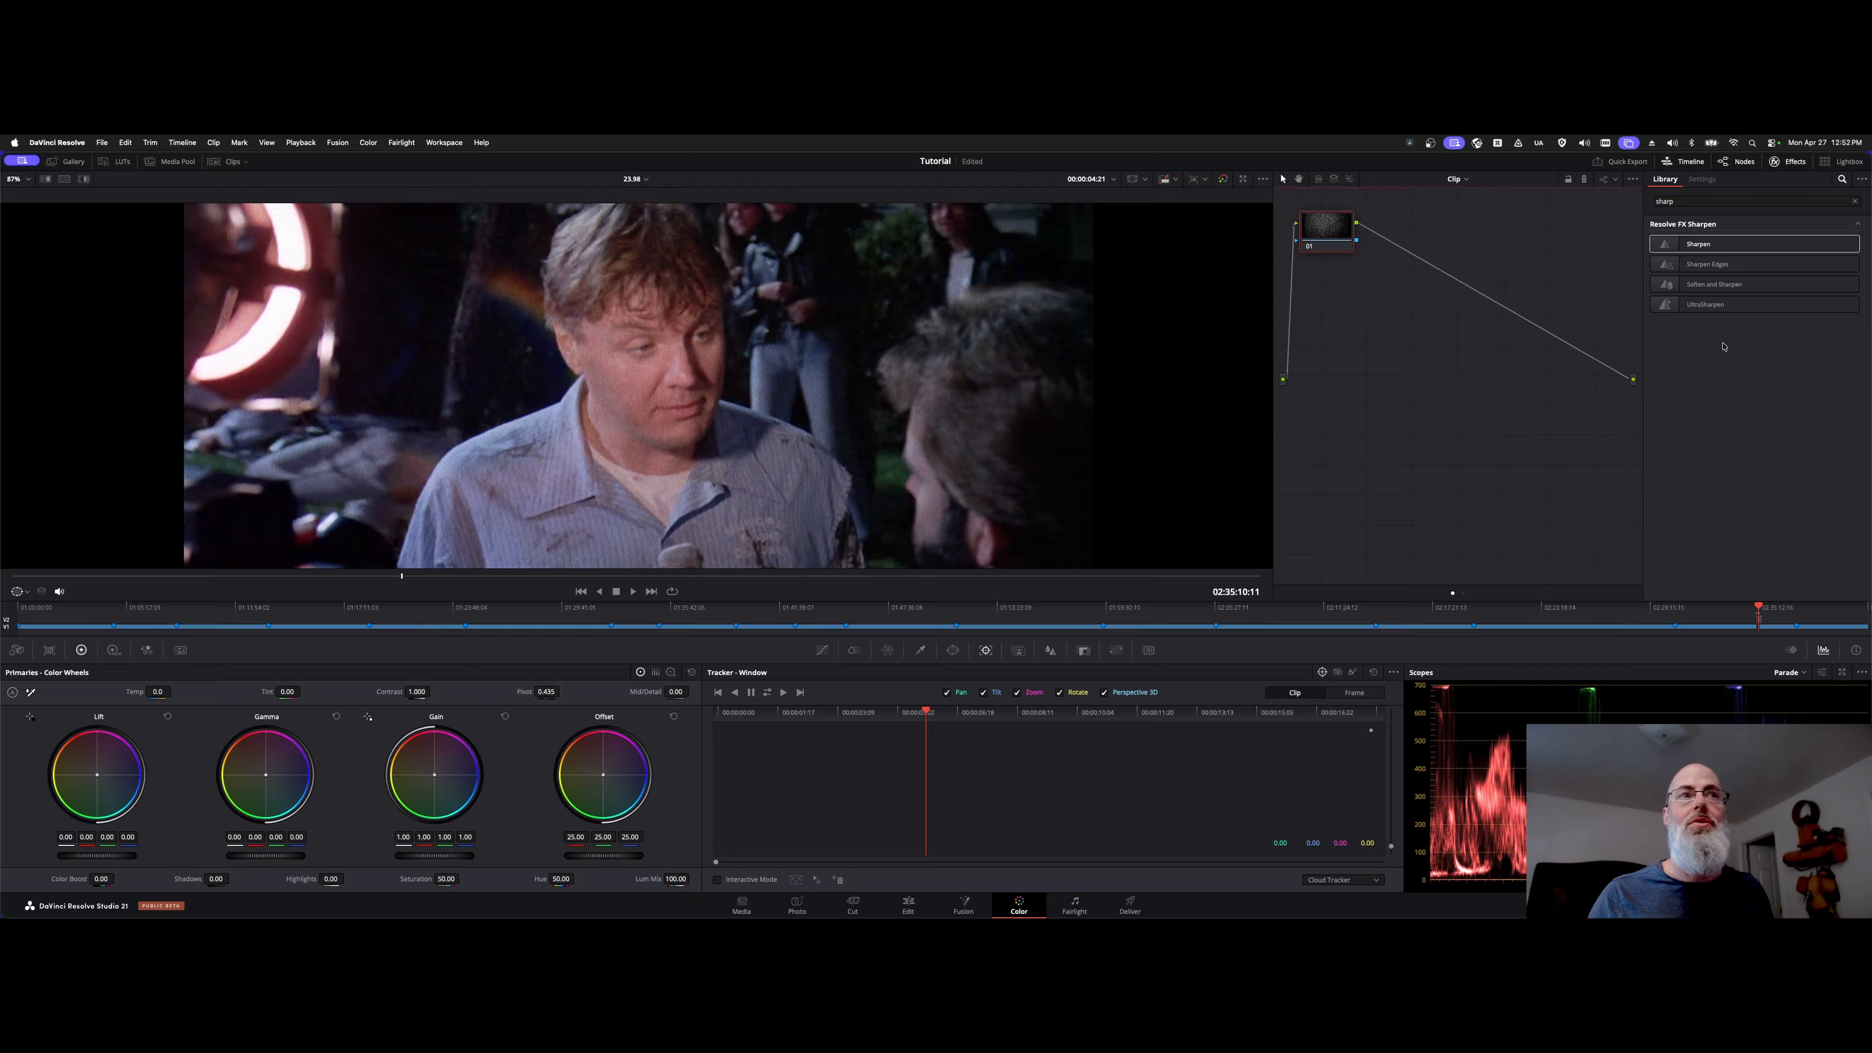
pyautogui.moveTo(1305, 238); pyautogui.dragTo(1341, 329)
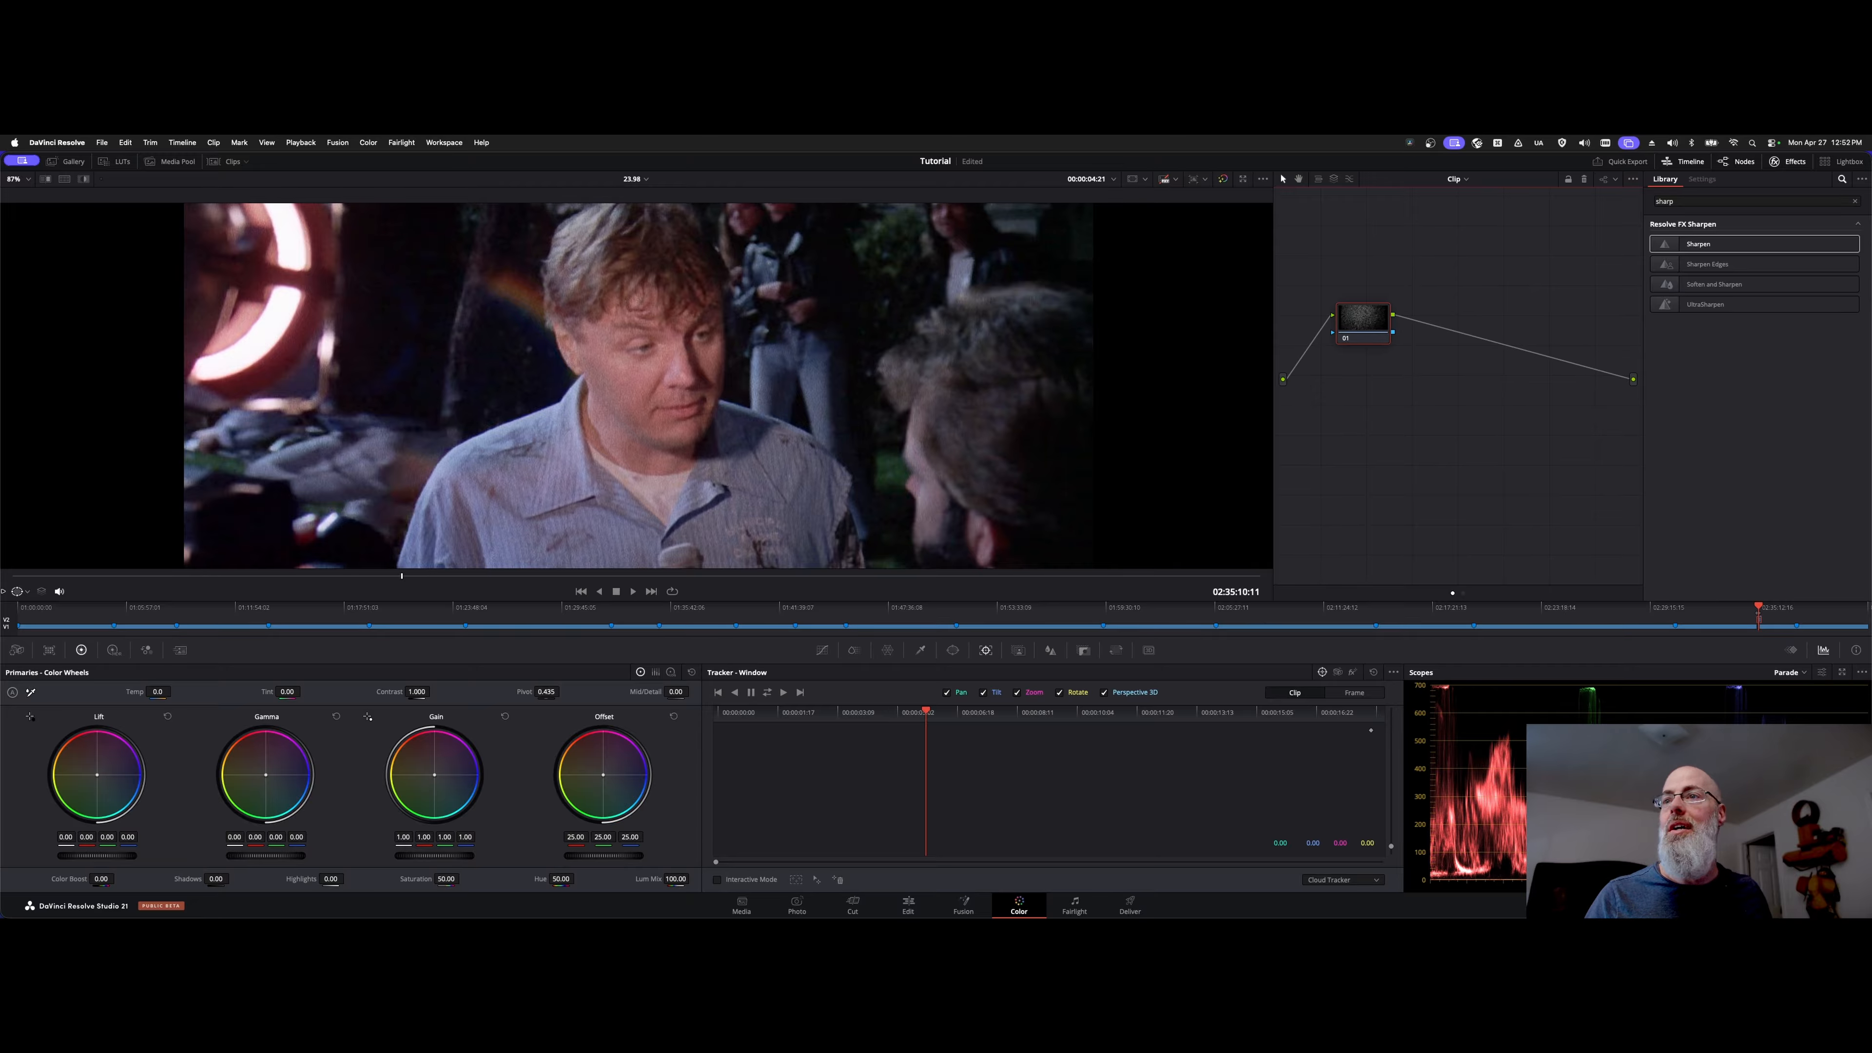
pyautogui.click(1761, 629)
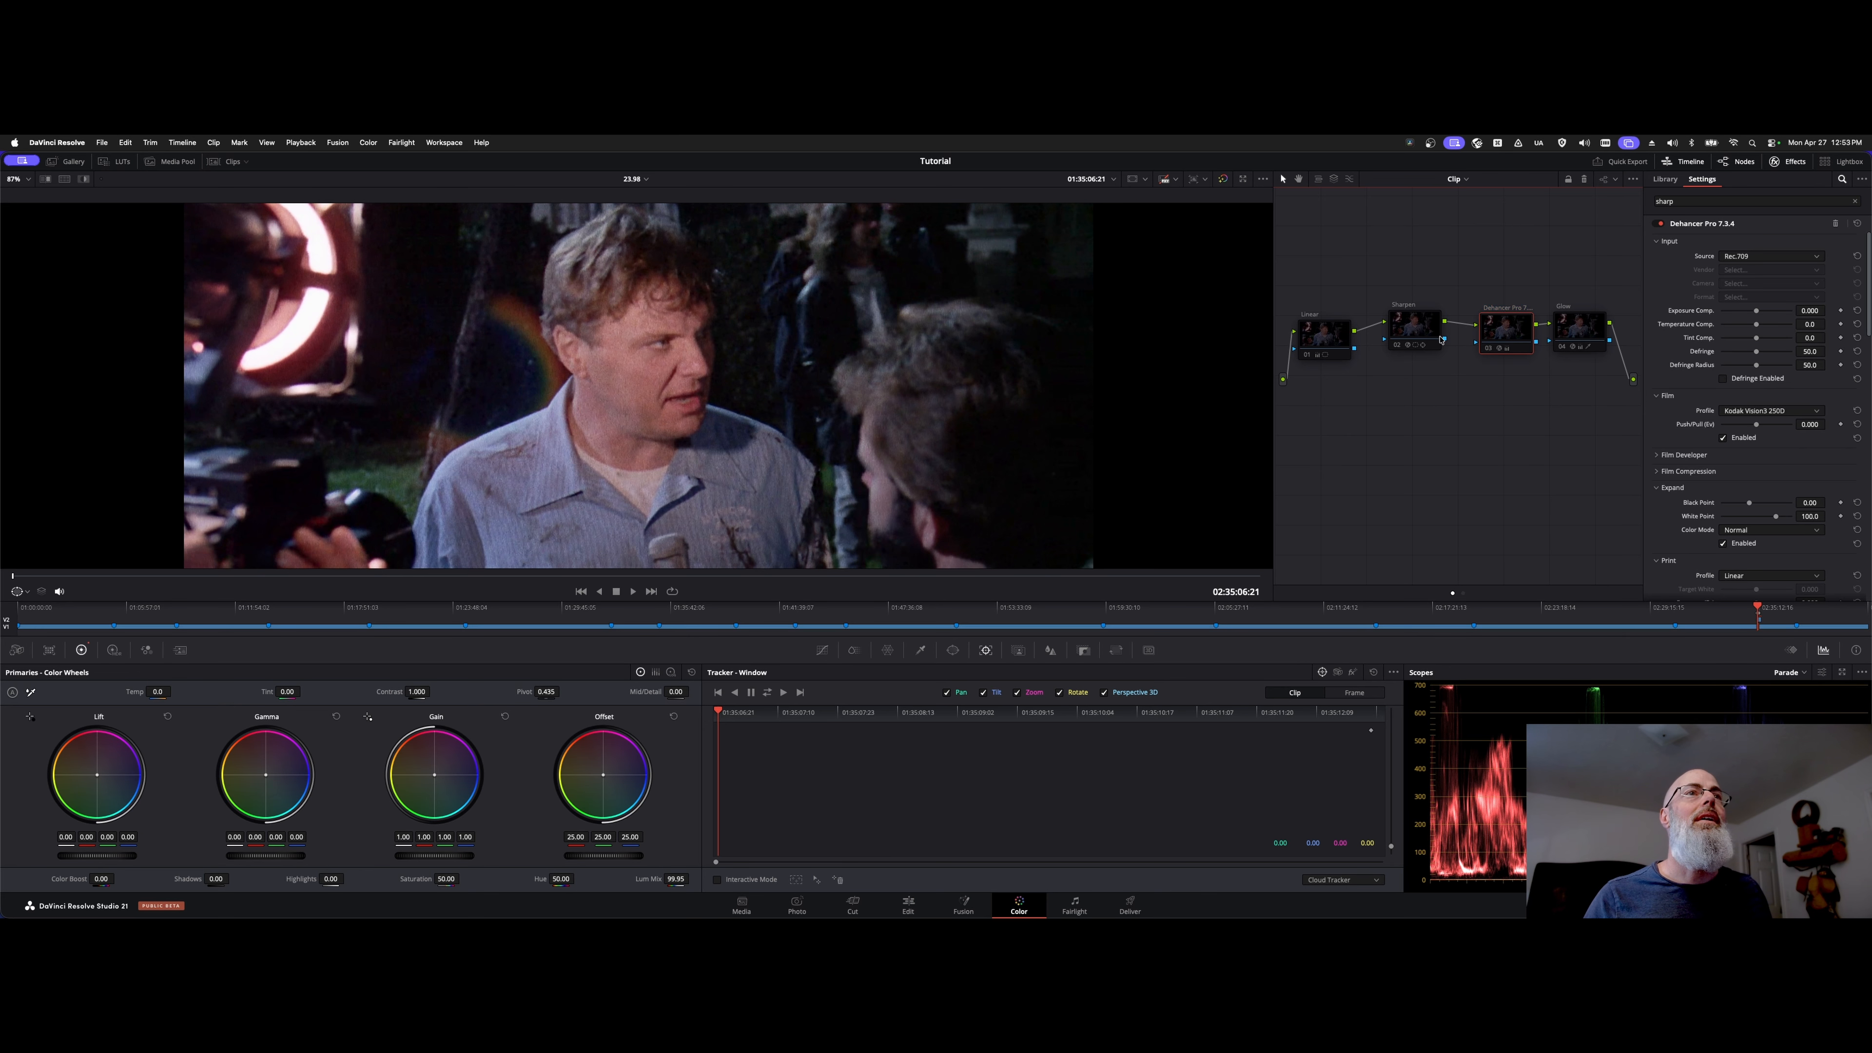
# Compare the shot with the Linear node enabled and disabled, and reset that node's grade and window
pyautogui.click(1324, 333)
pyautogui.press('super+d')
pyautogui.press('super+d')
pyautogui.press('super+d')
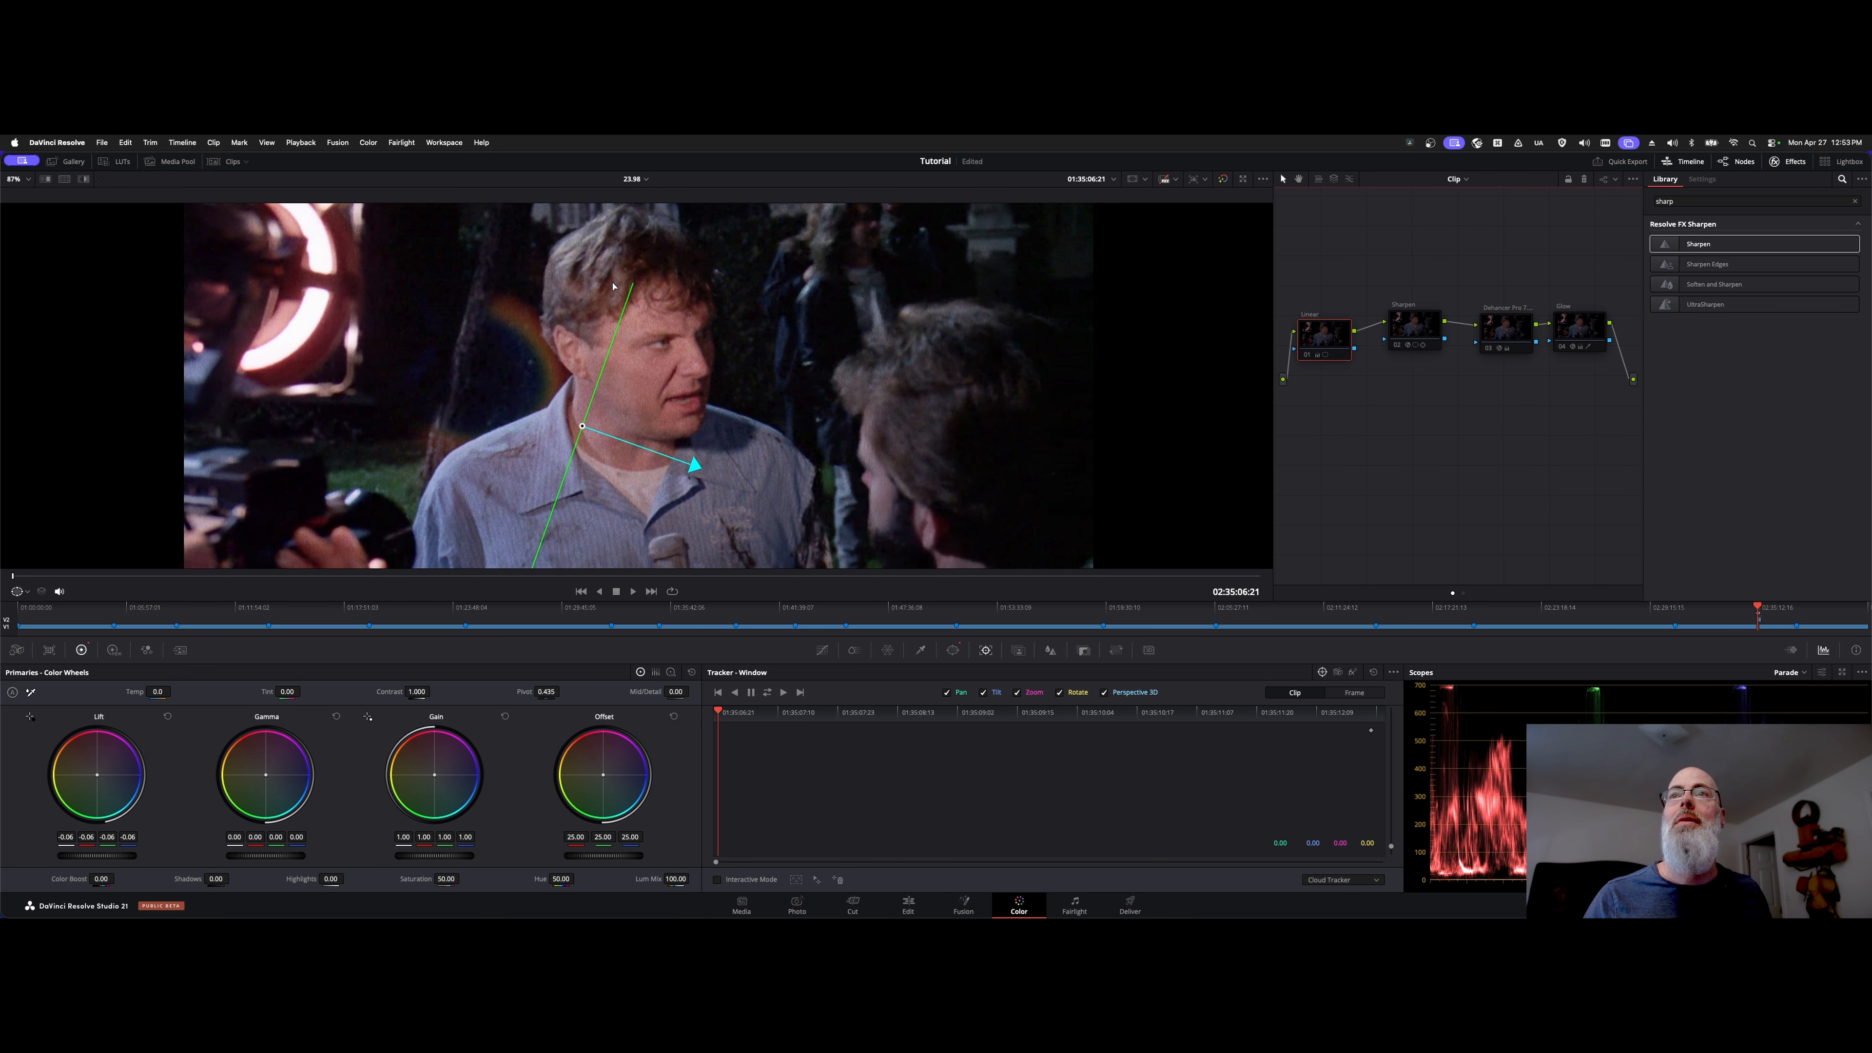
pyautogui.scroll(-3, 614, 285)
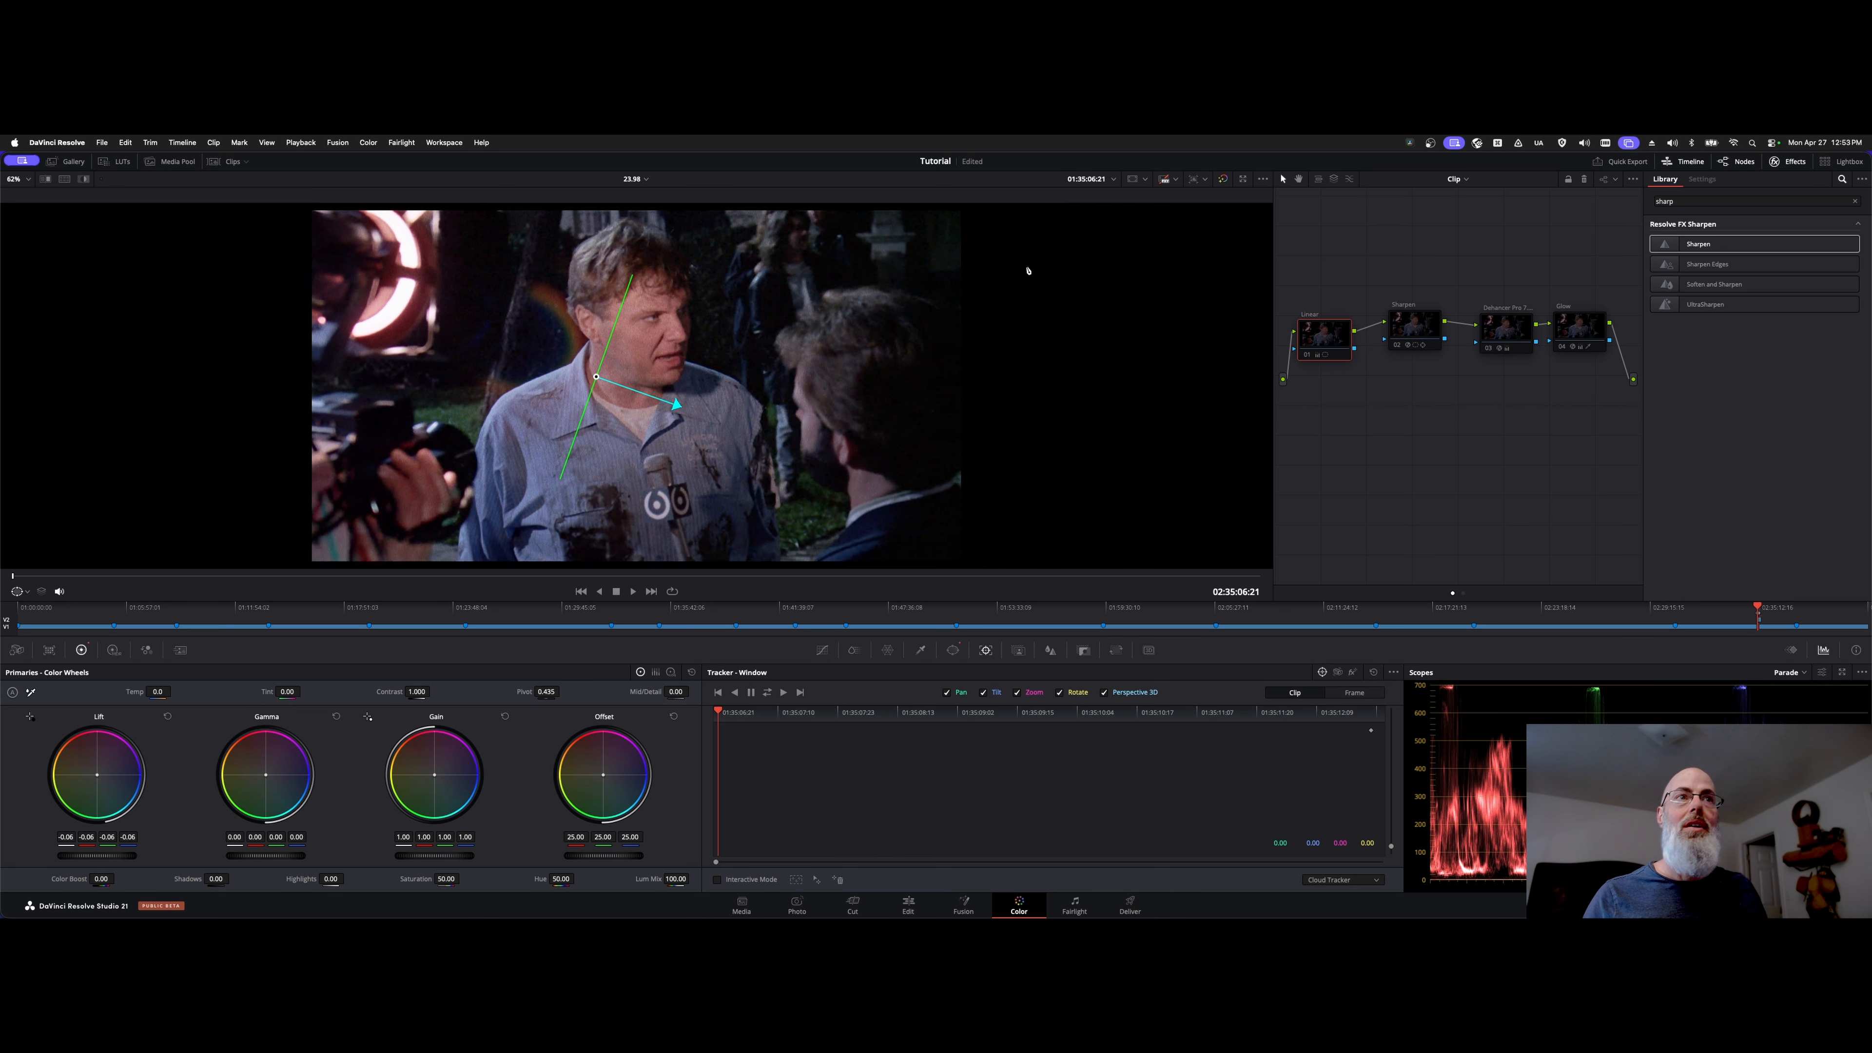
pyautogui.rightClick(1330, 341)
pyautogui.click(1335, 348)
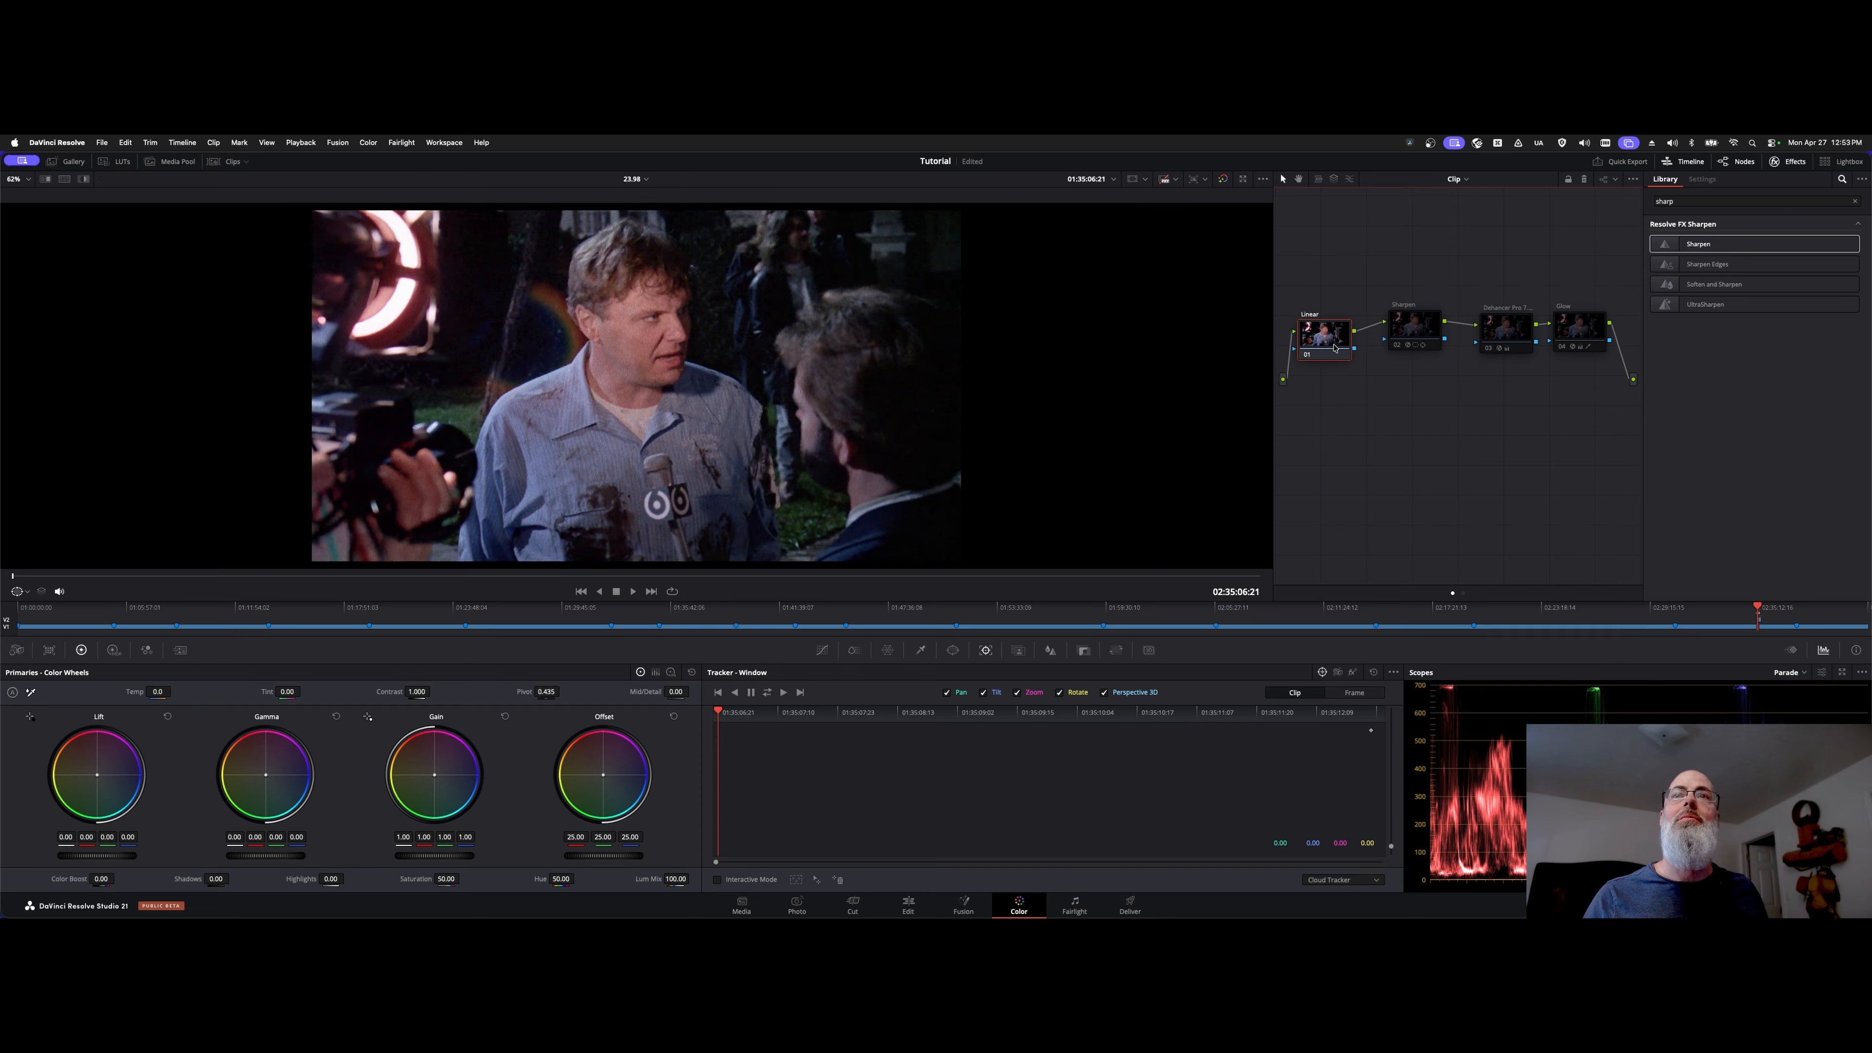
# Search the effects library for "depth", preview the Depth Map effect on the Linear node, and remove it
pyautogui.scroll(-4, 477, 422)
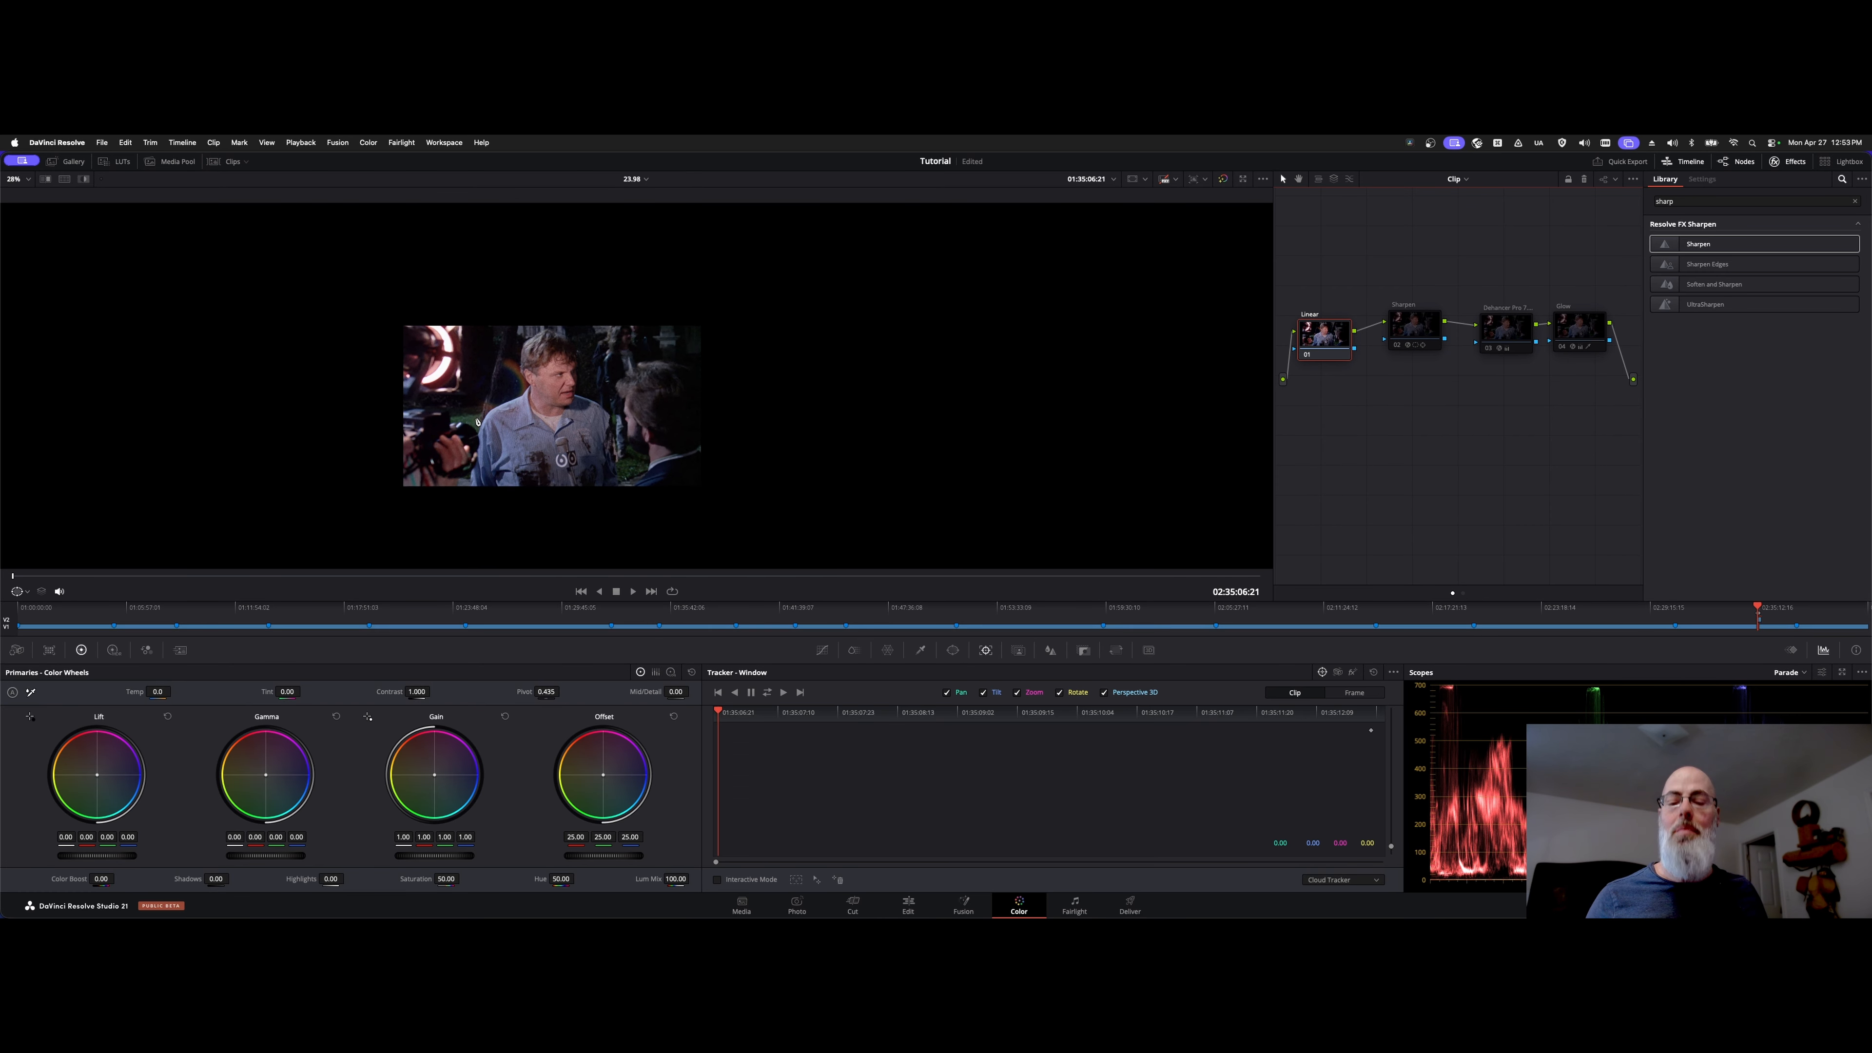
pyautogui.scroll(3, 477, 422)
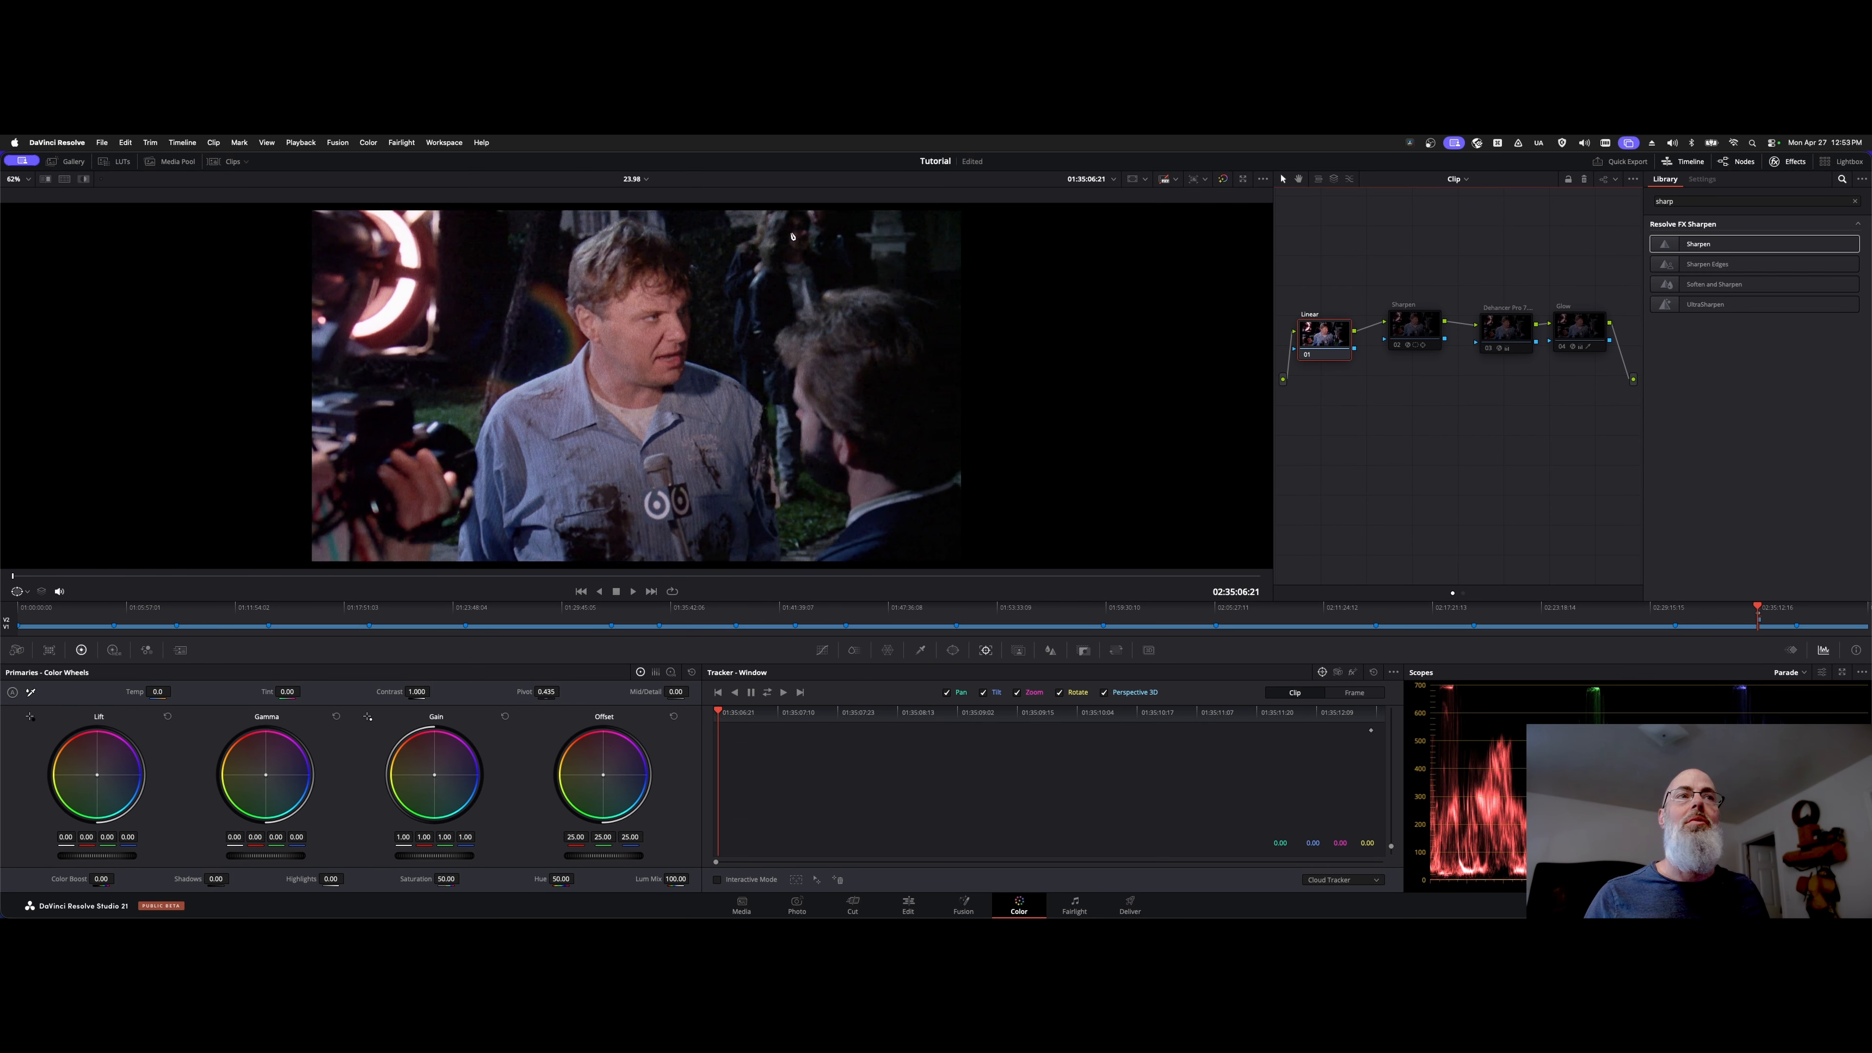
pyautogui.click(1855, 200)
pyautogui.click(1827, 201)
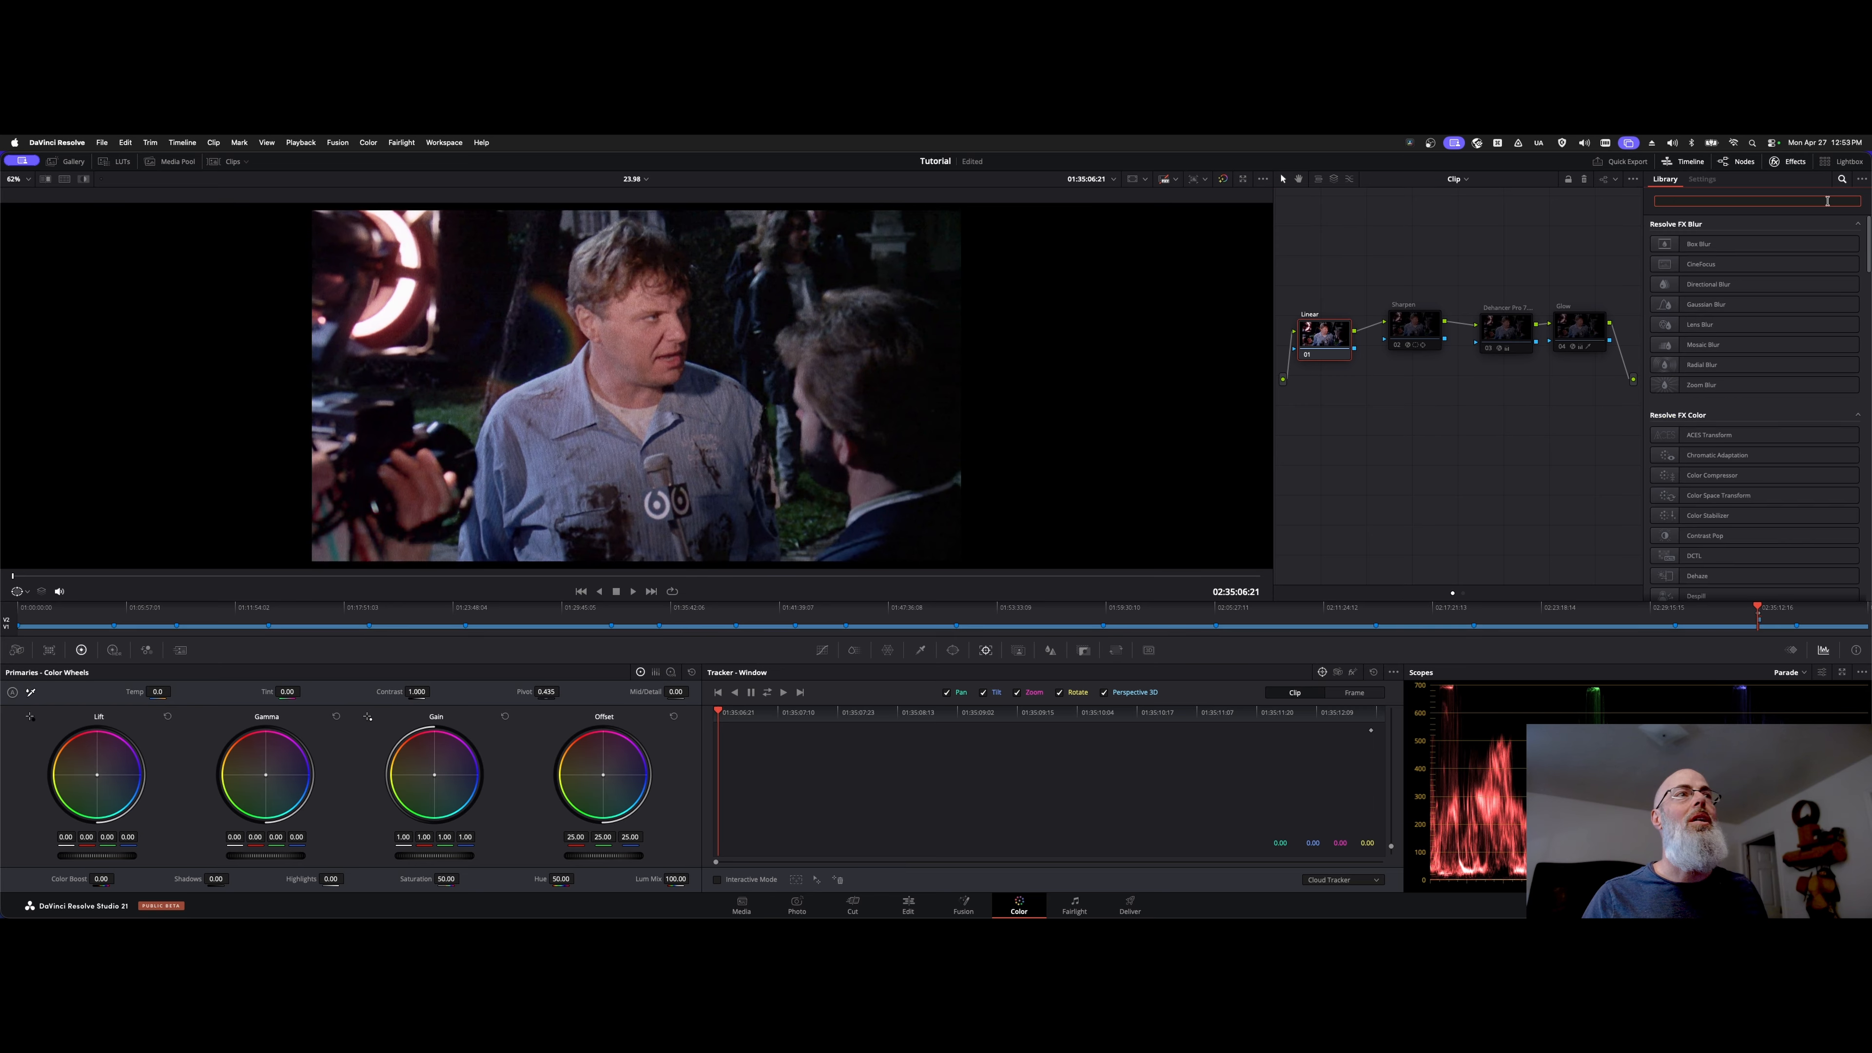
pyautogui.write('deth')
pyautogui.press('BackSpace')
pyautogui.press('BackSpace')
pyautogui.write('p')
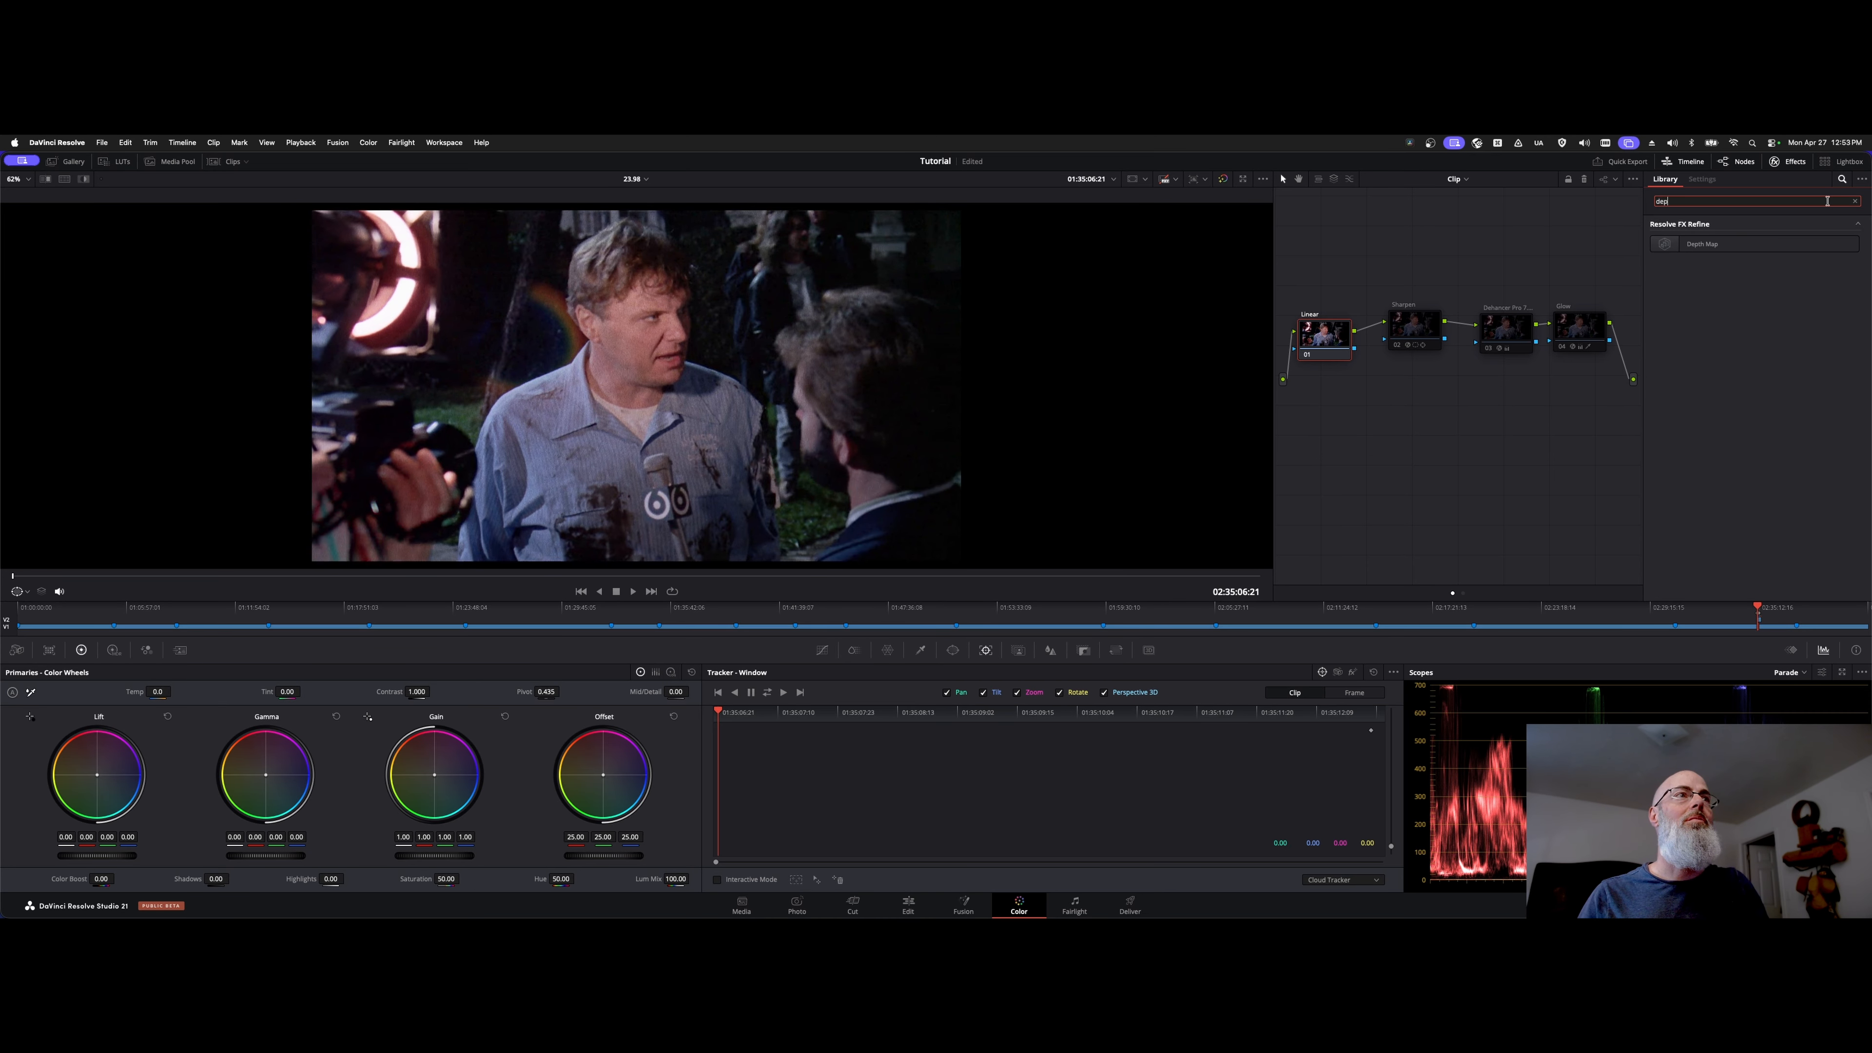
pyautogui.write('th')
pyautogui.moveTo(1702, 244); pyautogui.dragTo(1329, 343)
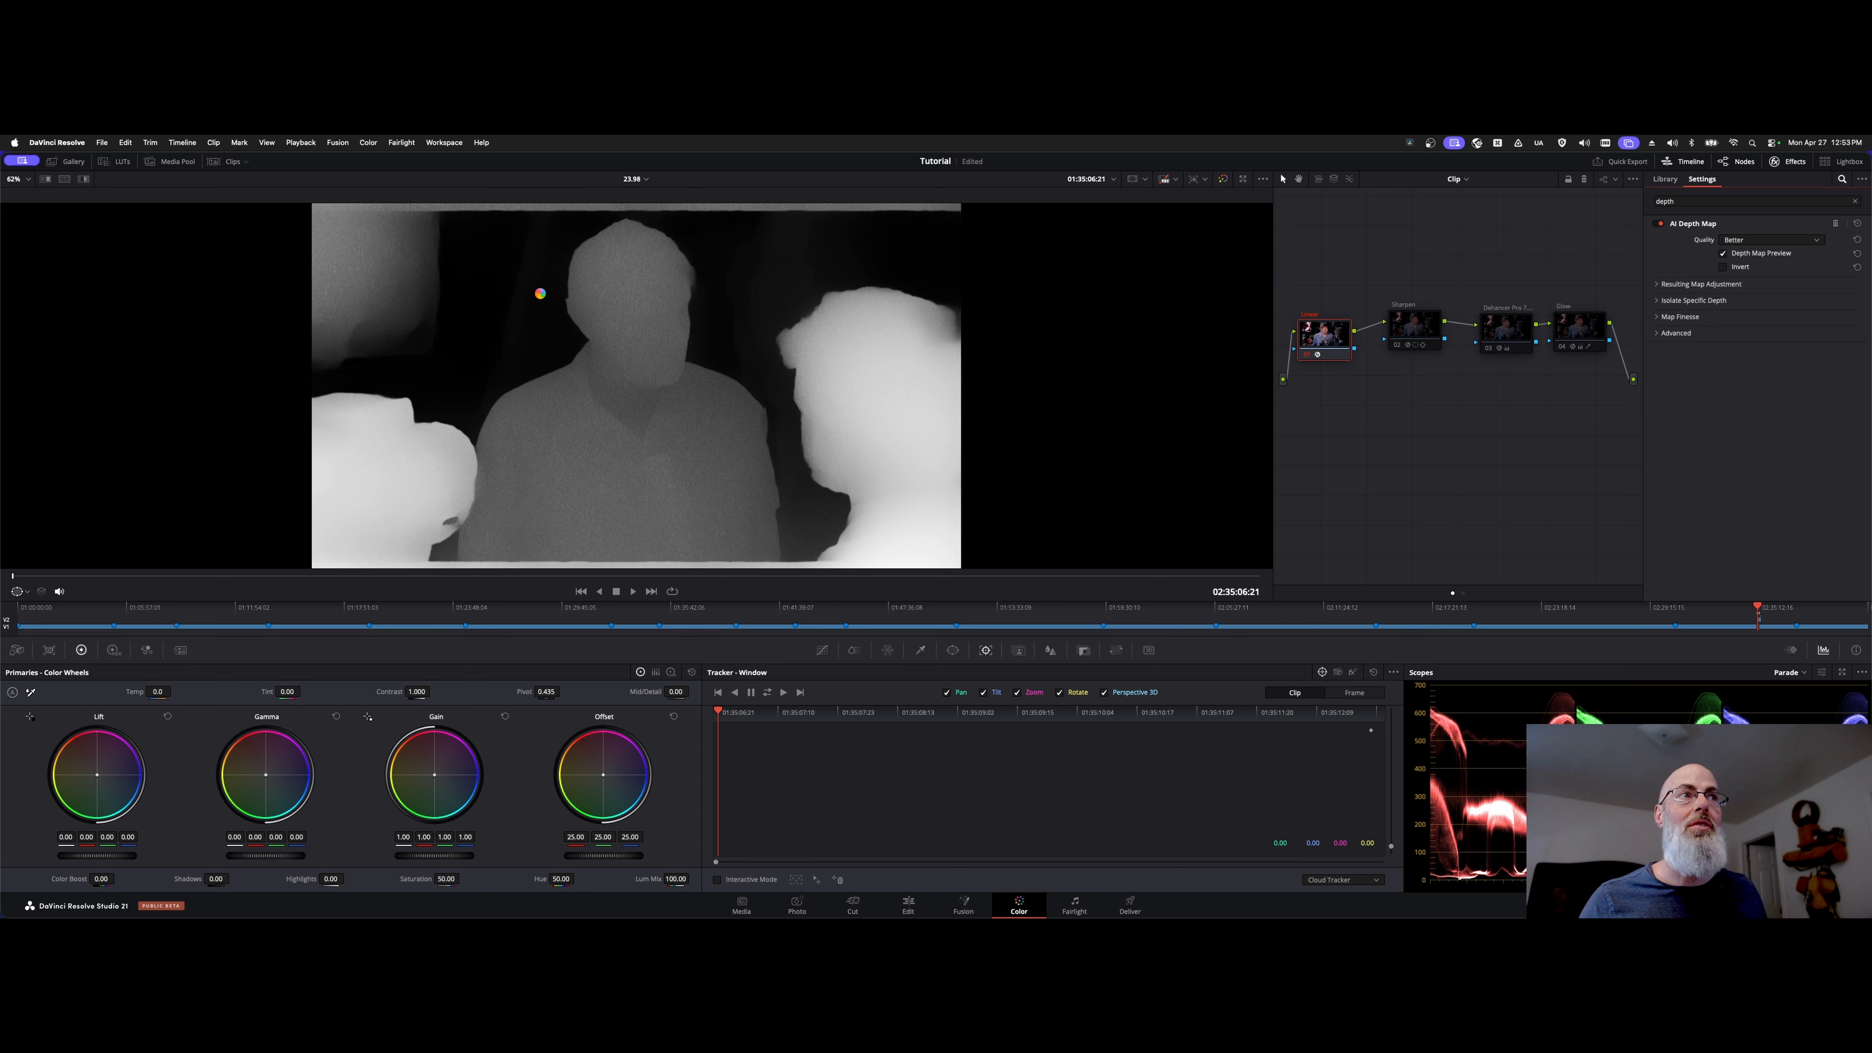
pyautogui.click(1836, 224)
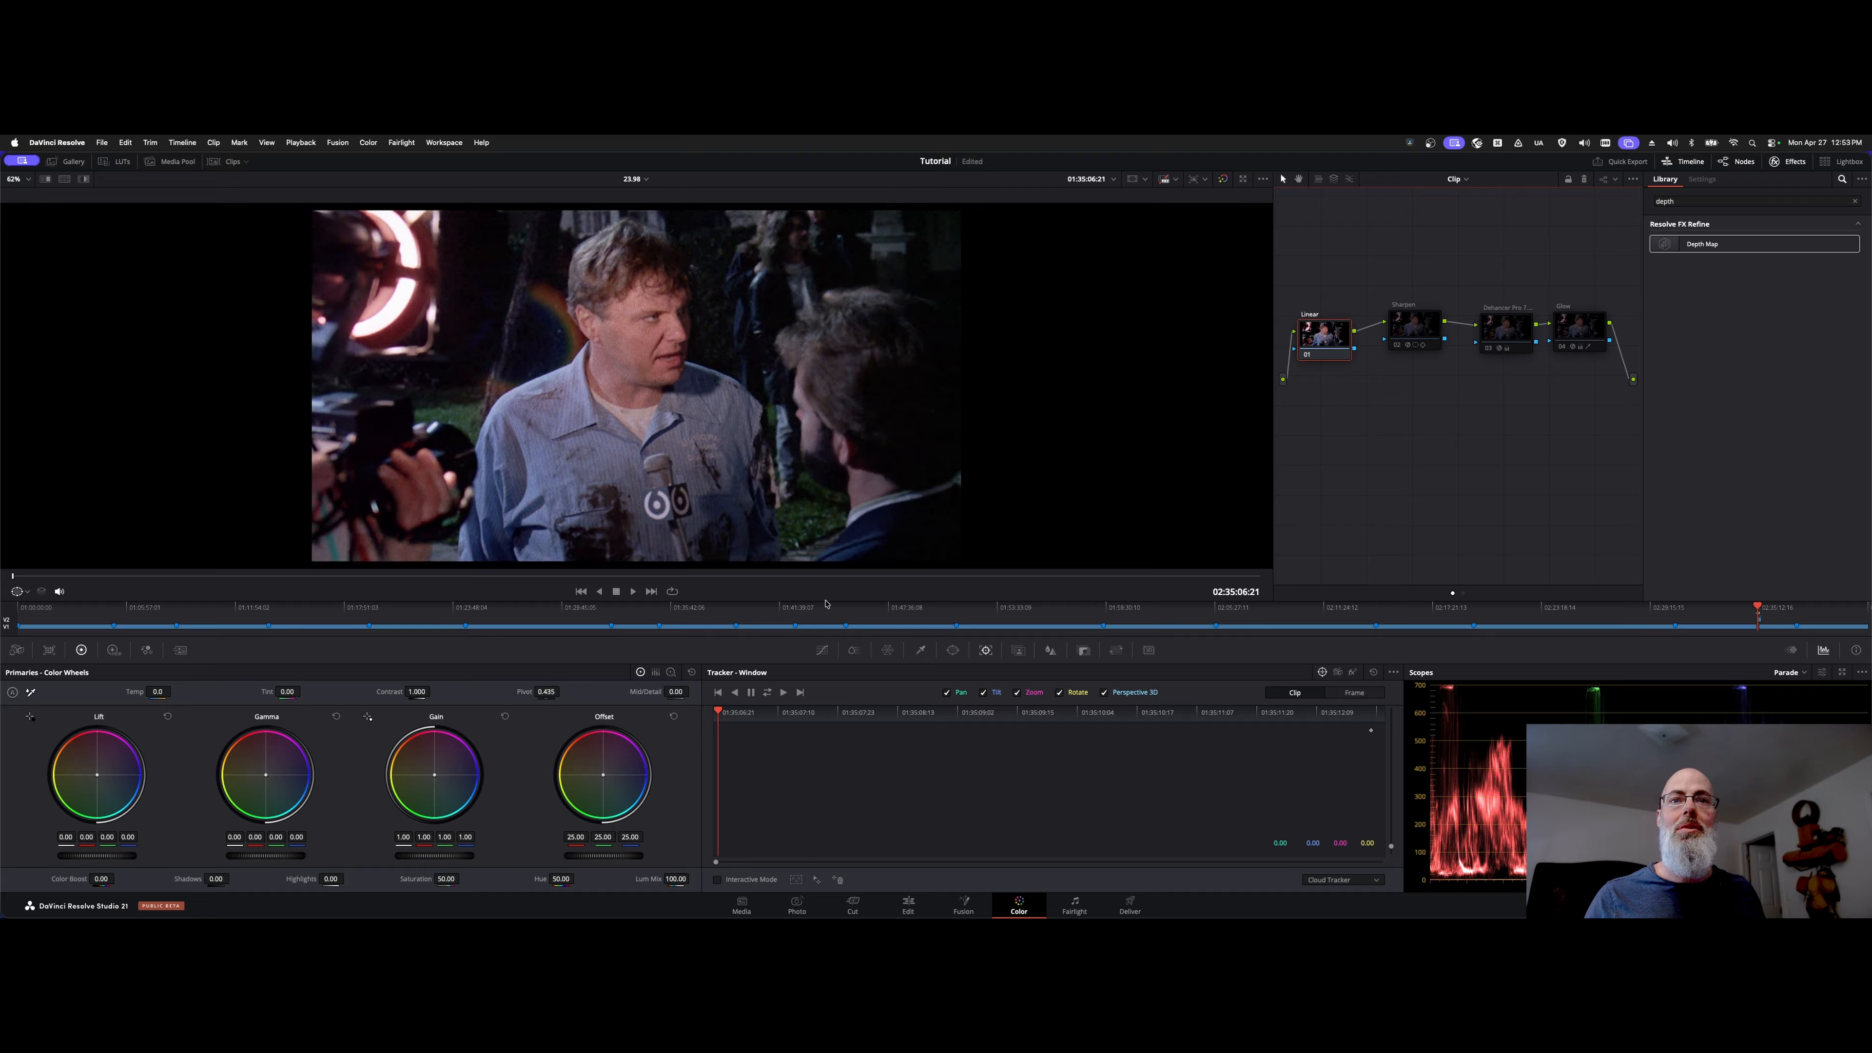
# Add a gradient window to the Linear node, rotated about -73° with softness about 4.6, centred near the man's shoulder, checking its mask in highlight view
pyautogui.click(953, 650)
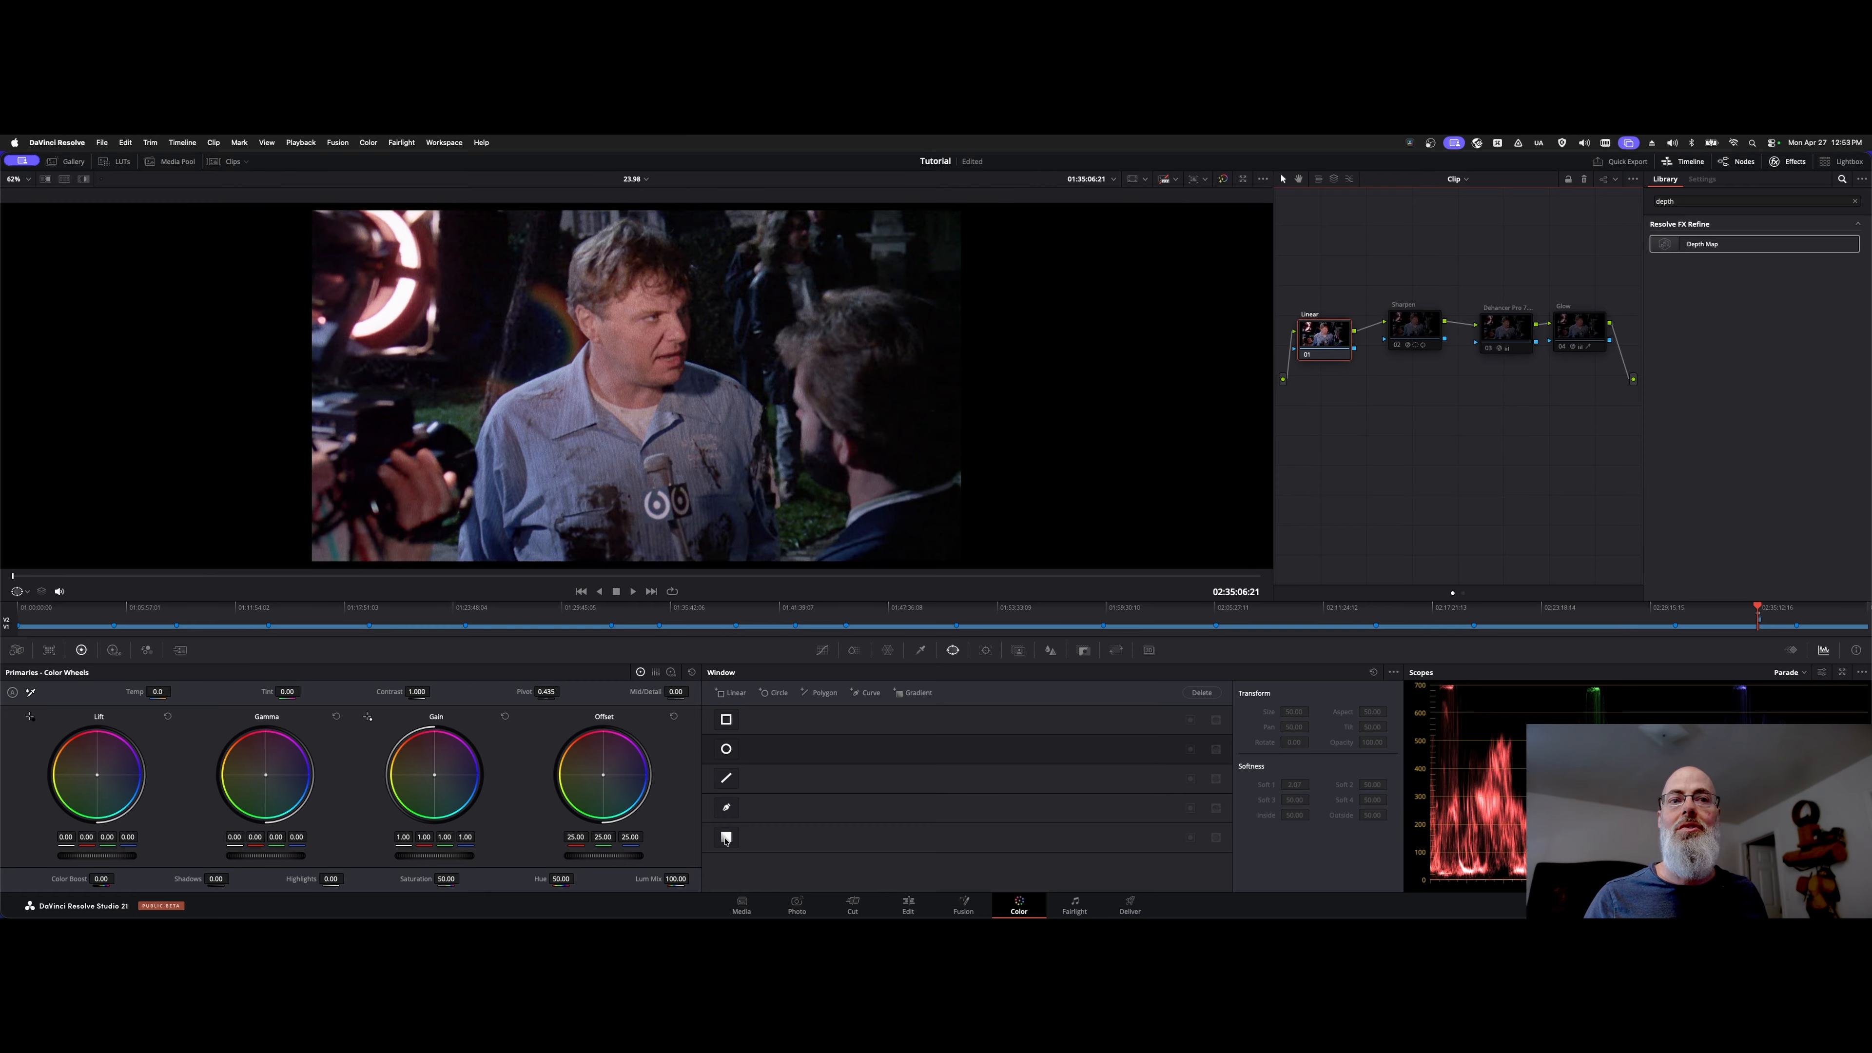
pyautogui.click(726, 838)
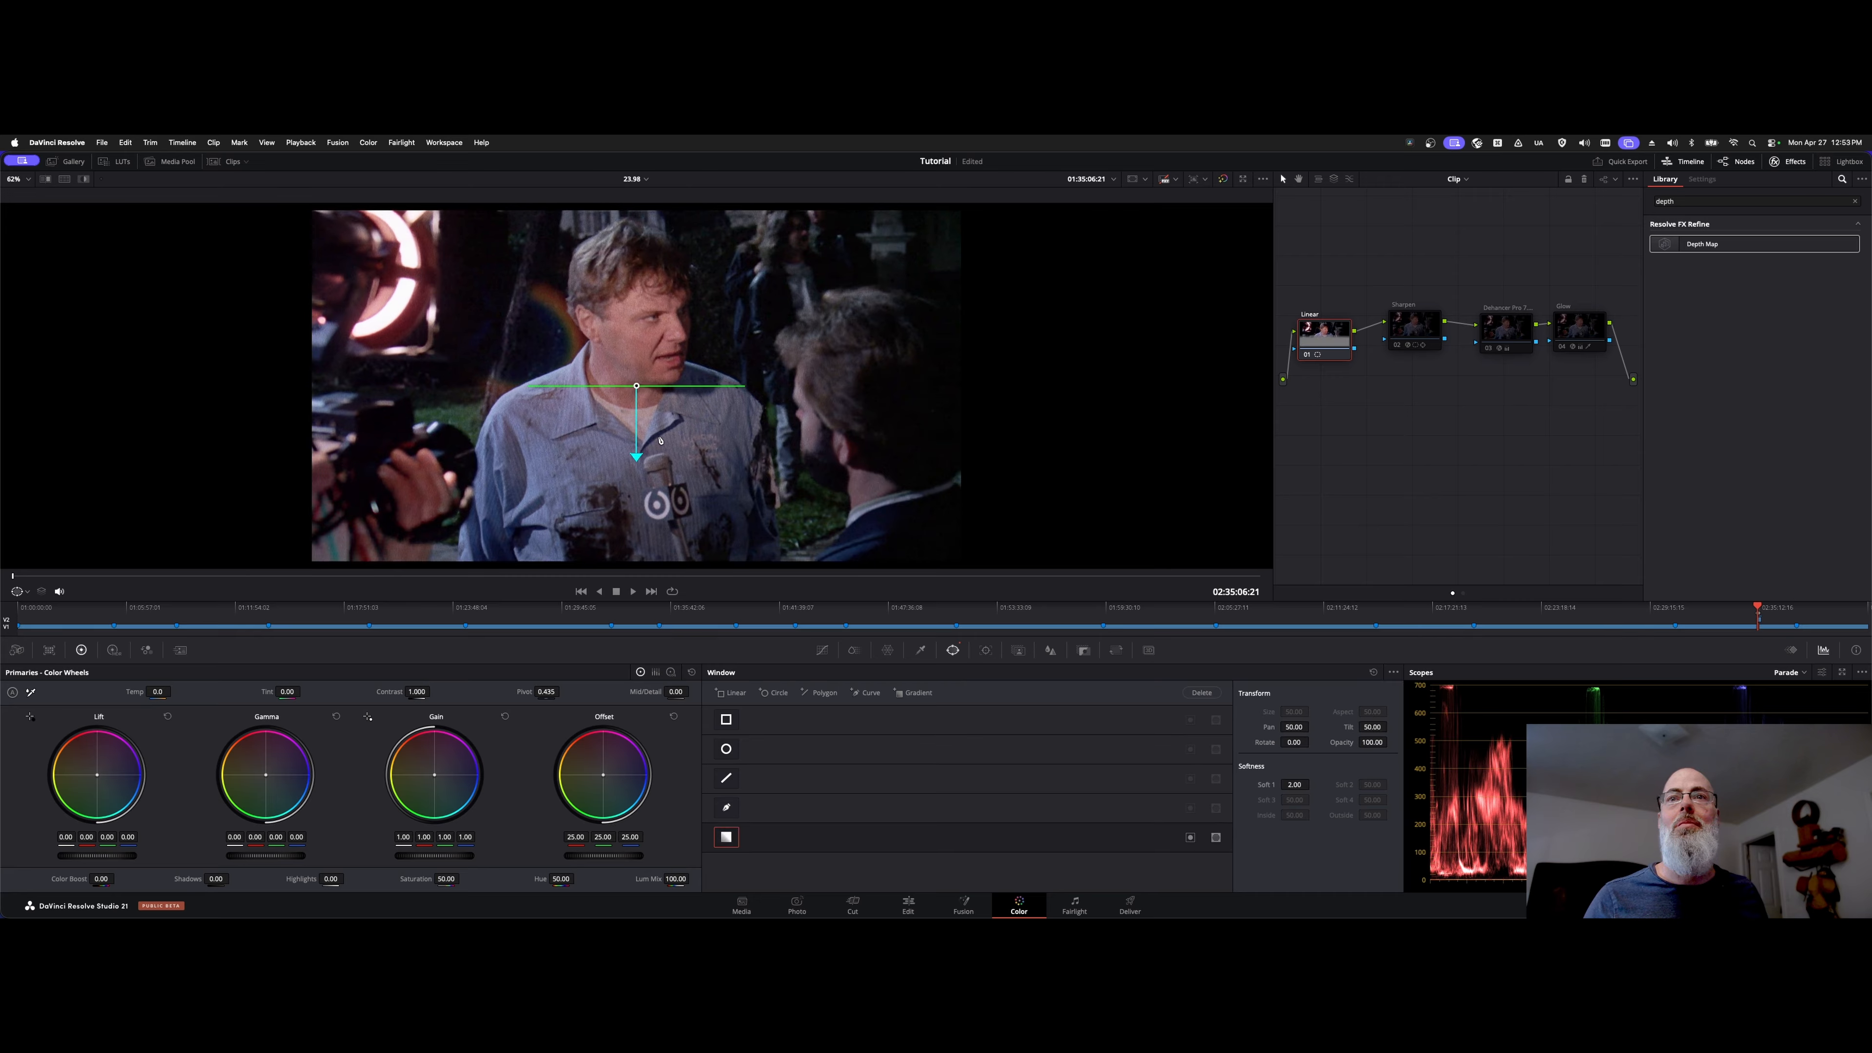
pyautogui.moveTo(636, 454); pyautogui.dragTo(787, 432)
pyautogui.hotkey('shift', 'h')
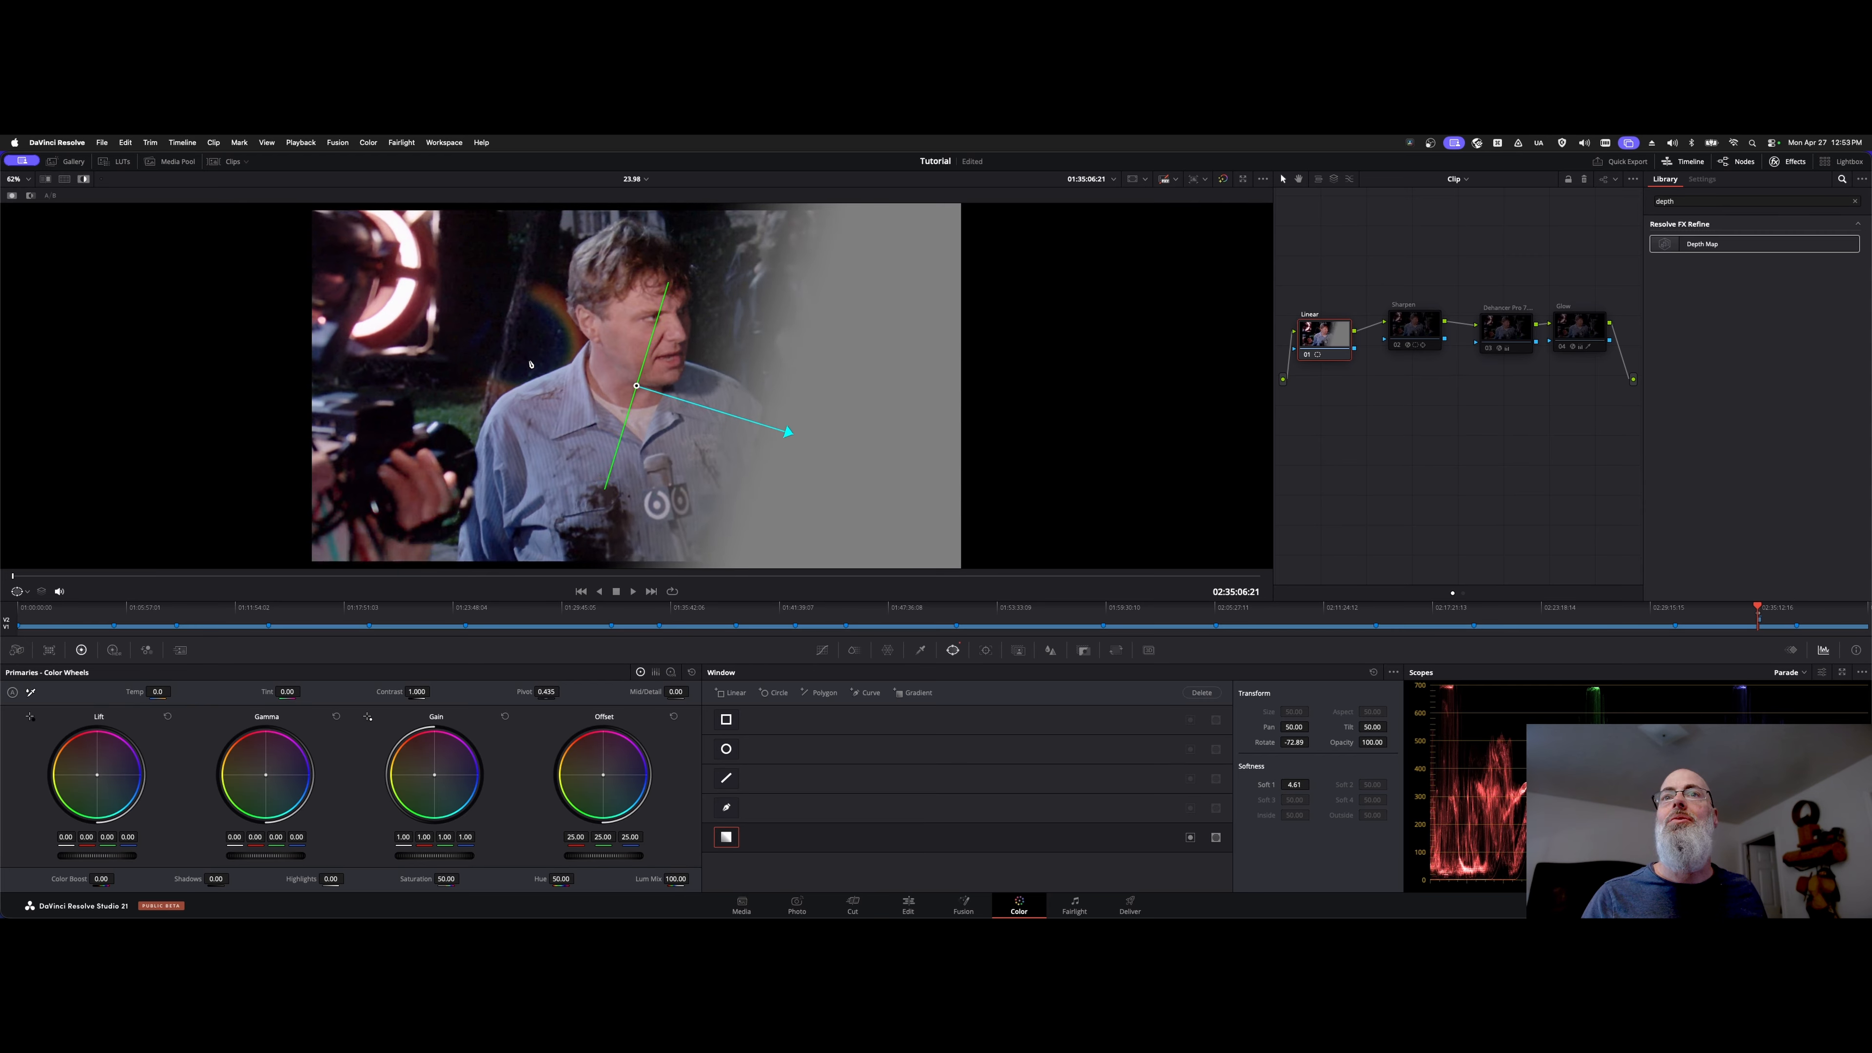
pyautogui.moveTo(633, 384); pyautogui.dragTo(547, 372)
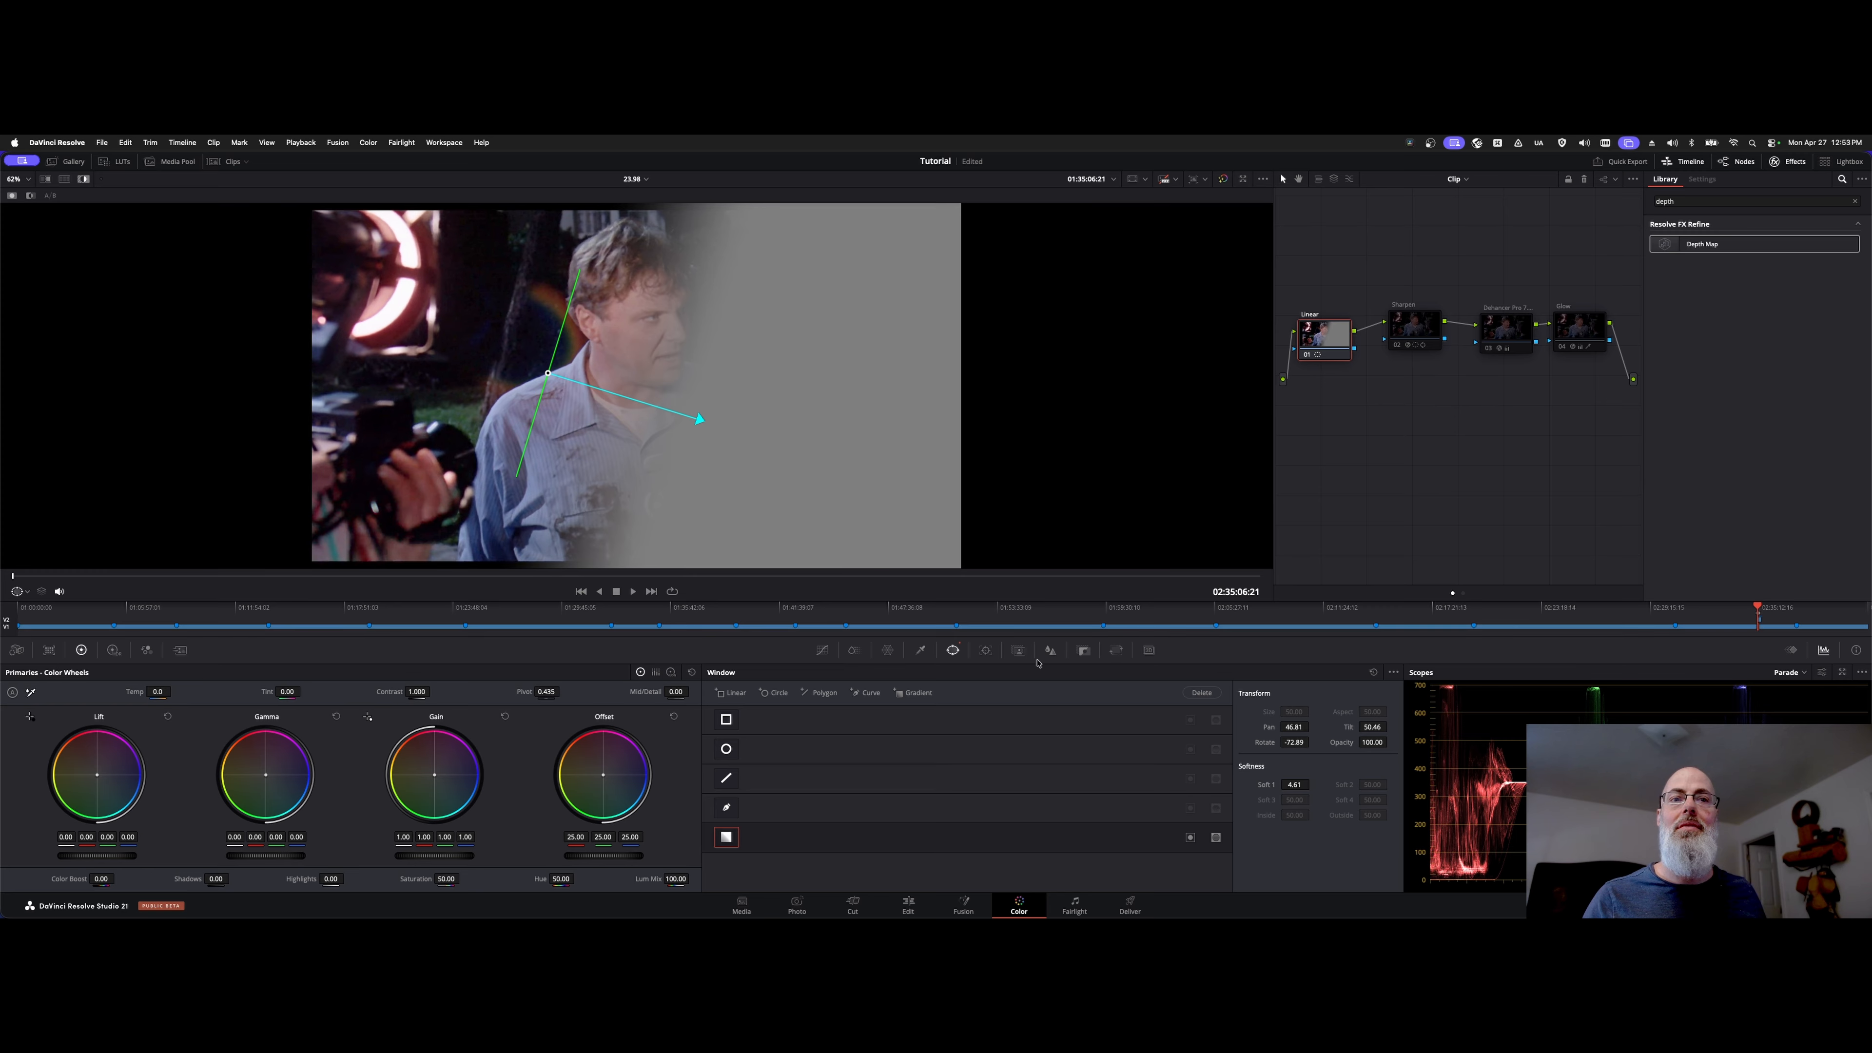
pyautogui.click(1191, 837)
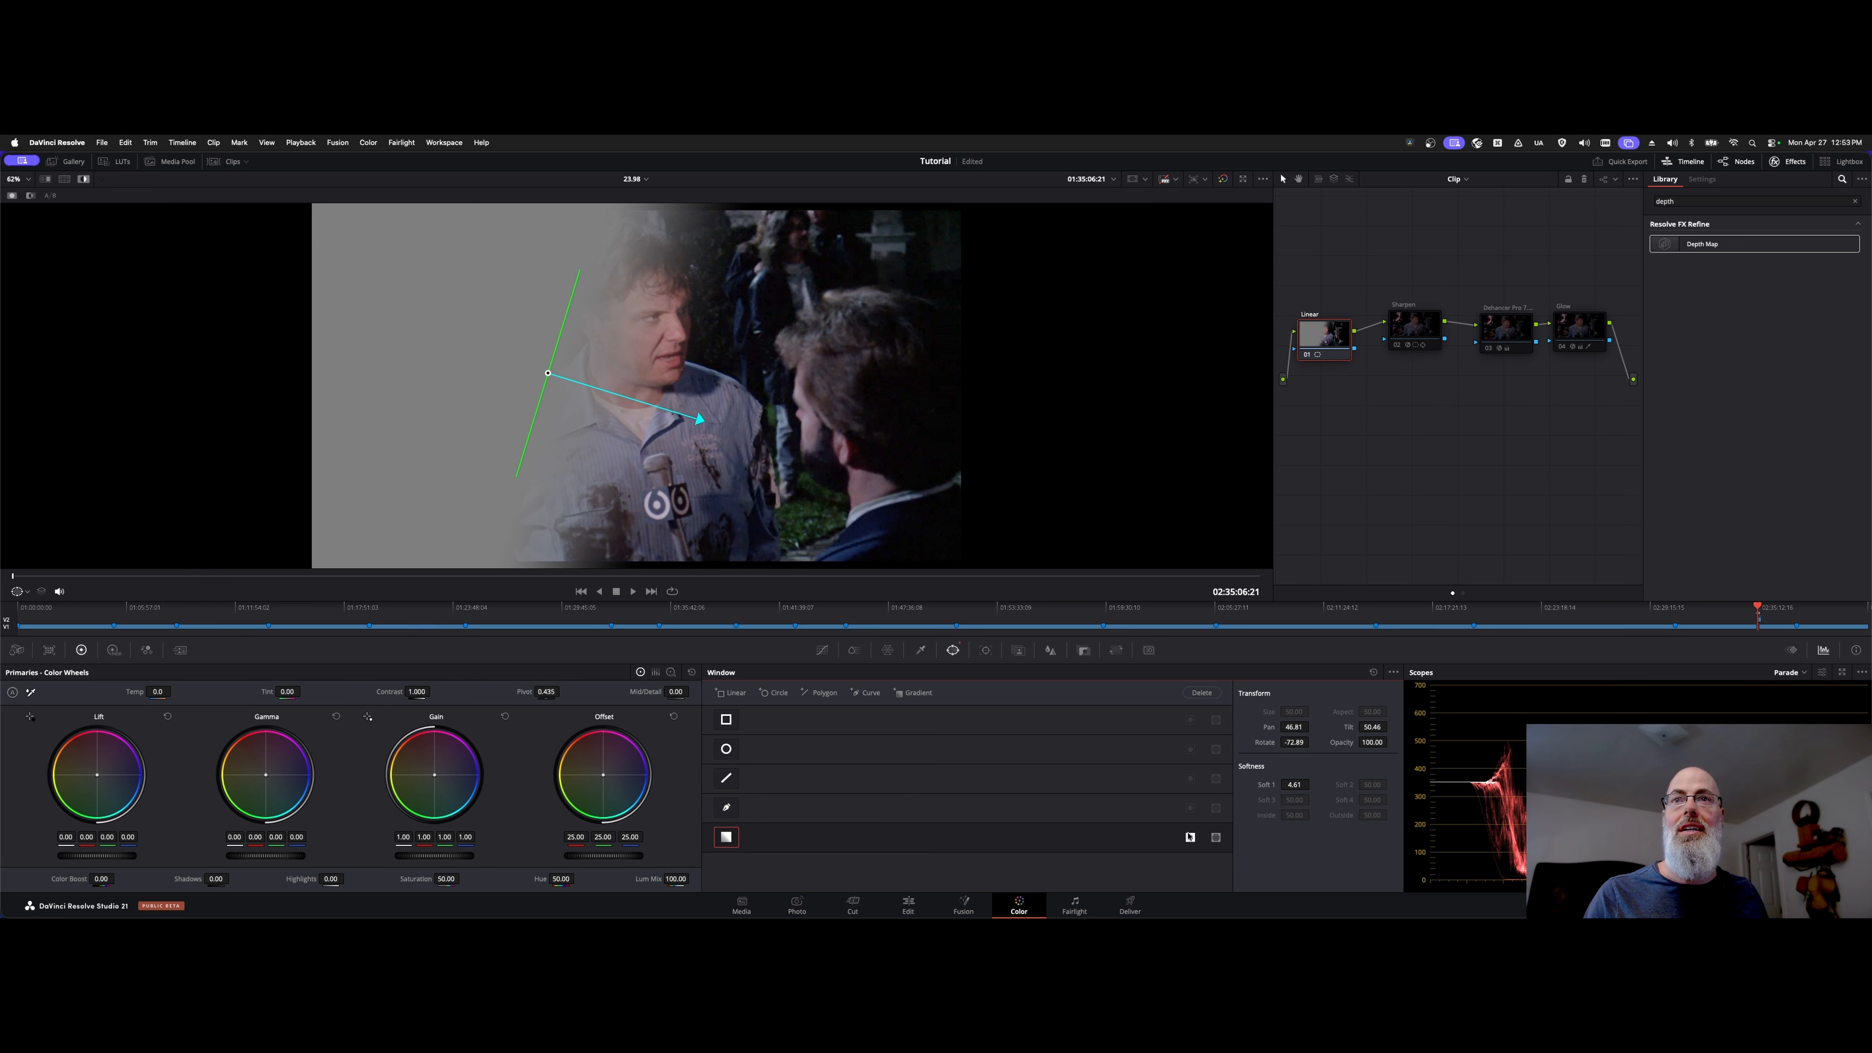
pyautogui.click(1190, 837)
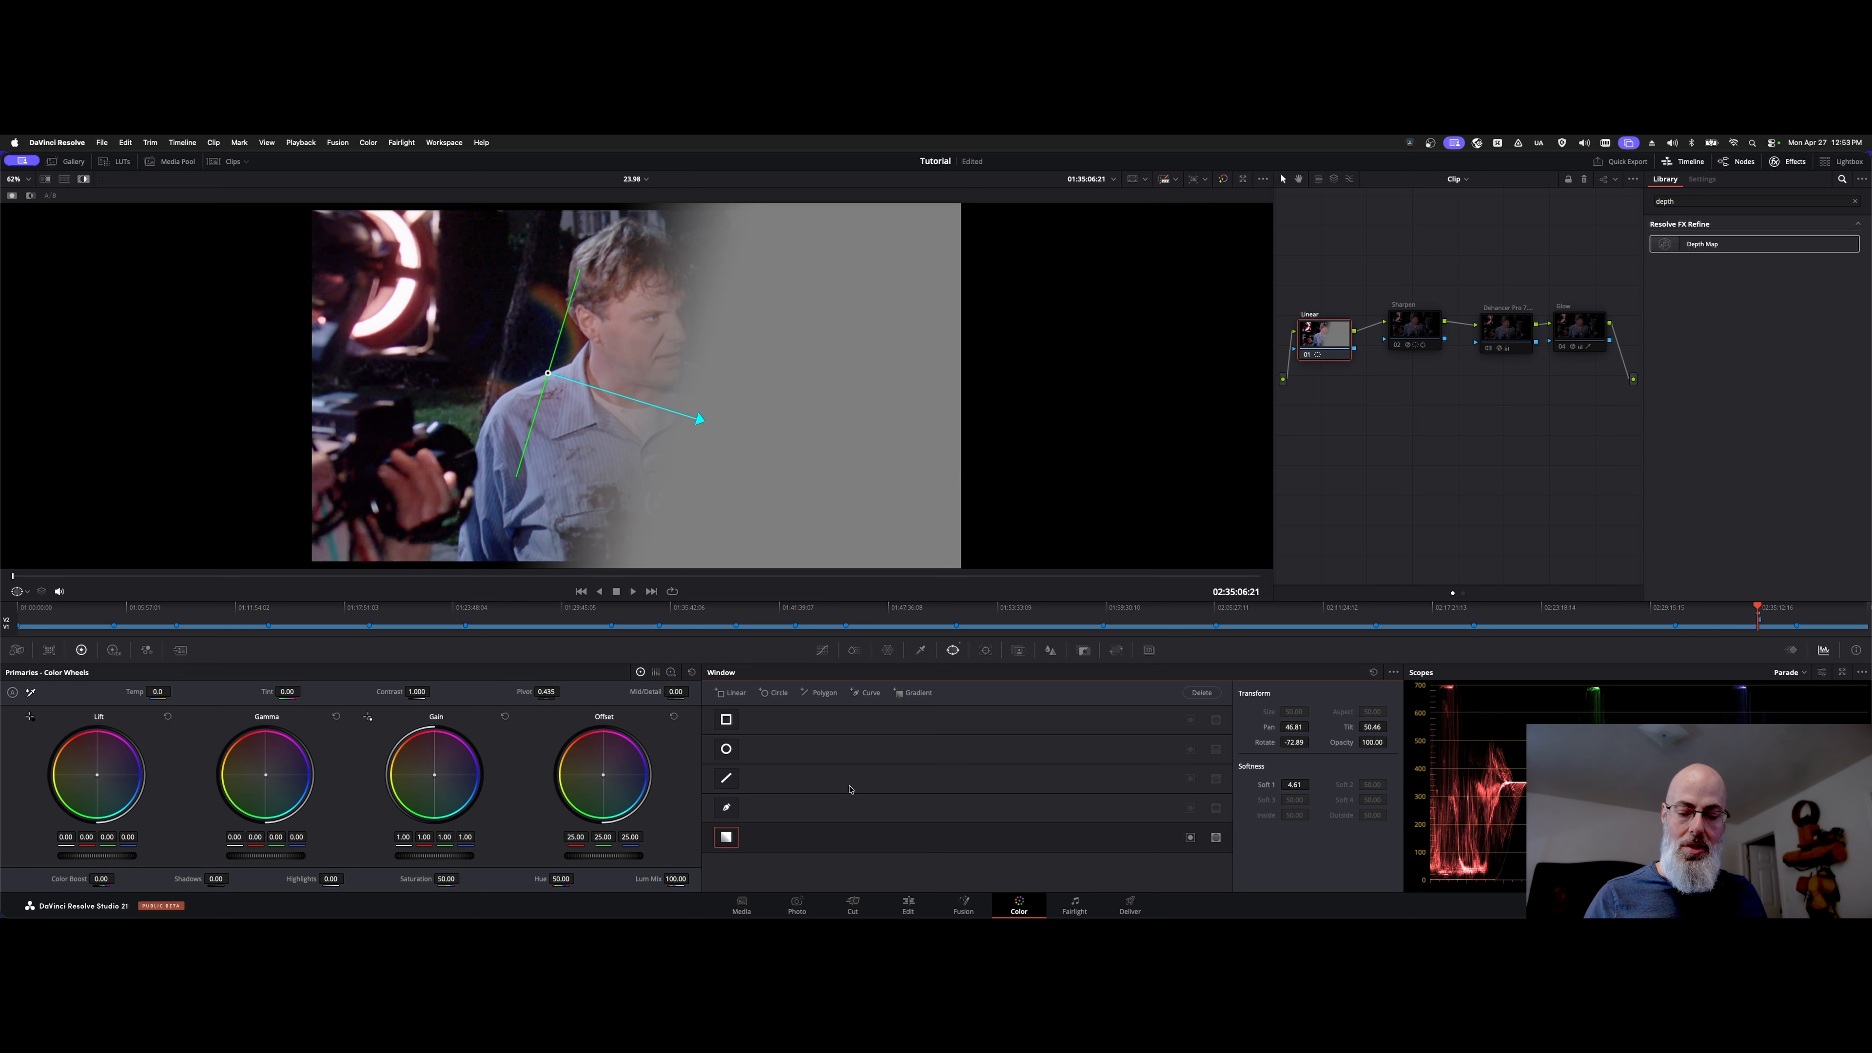
pyautogui.hotkey('shift', 'h')
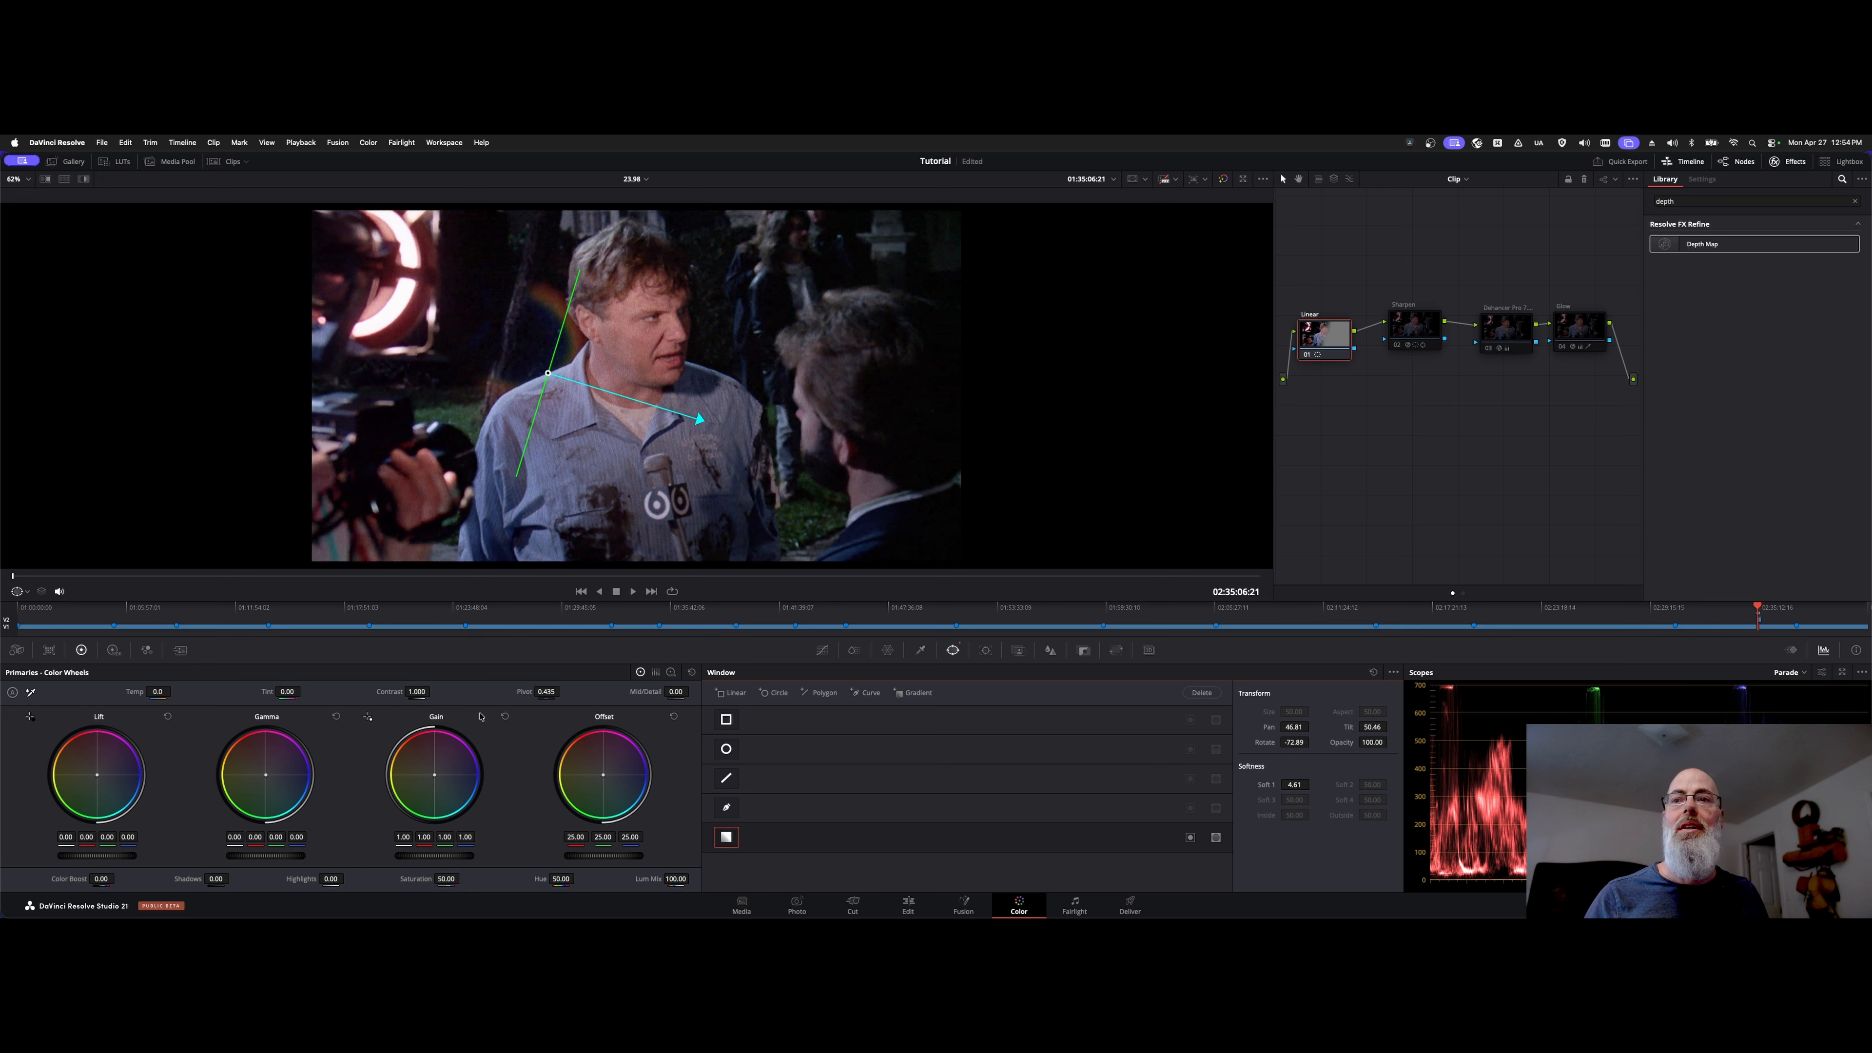
# Lower the Linear node's gamma to -0.03 to darken the area inside the gradient window
pyautogui.moveTo(285, 855); pyautogui.dragTo(280, 854)
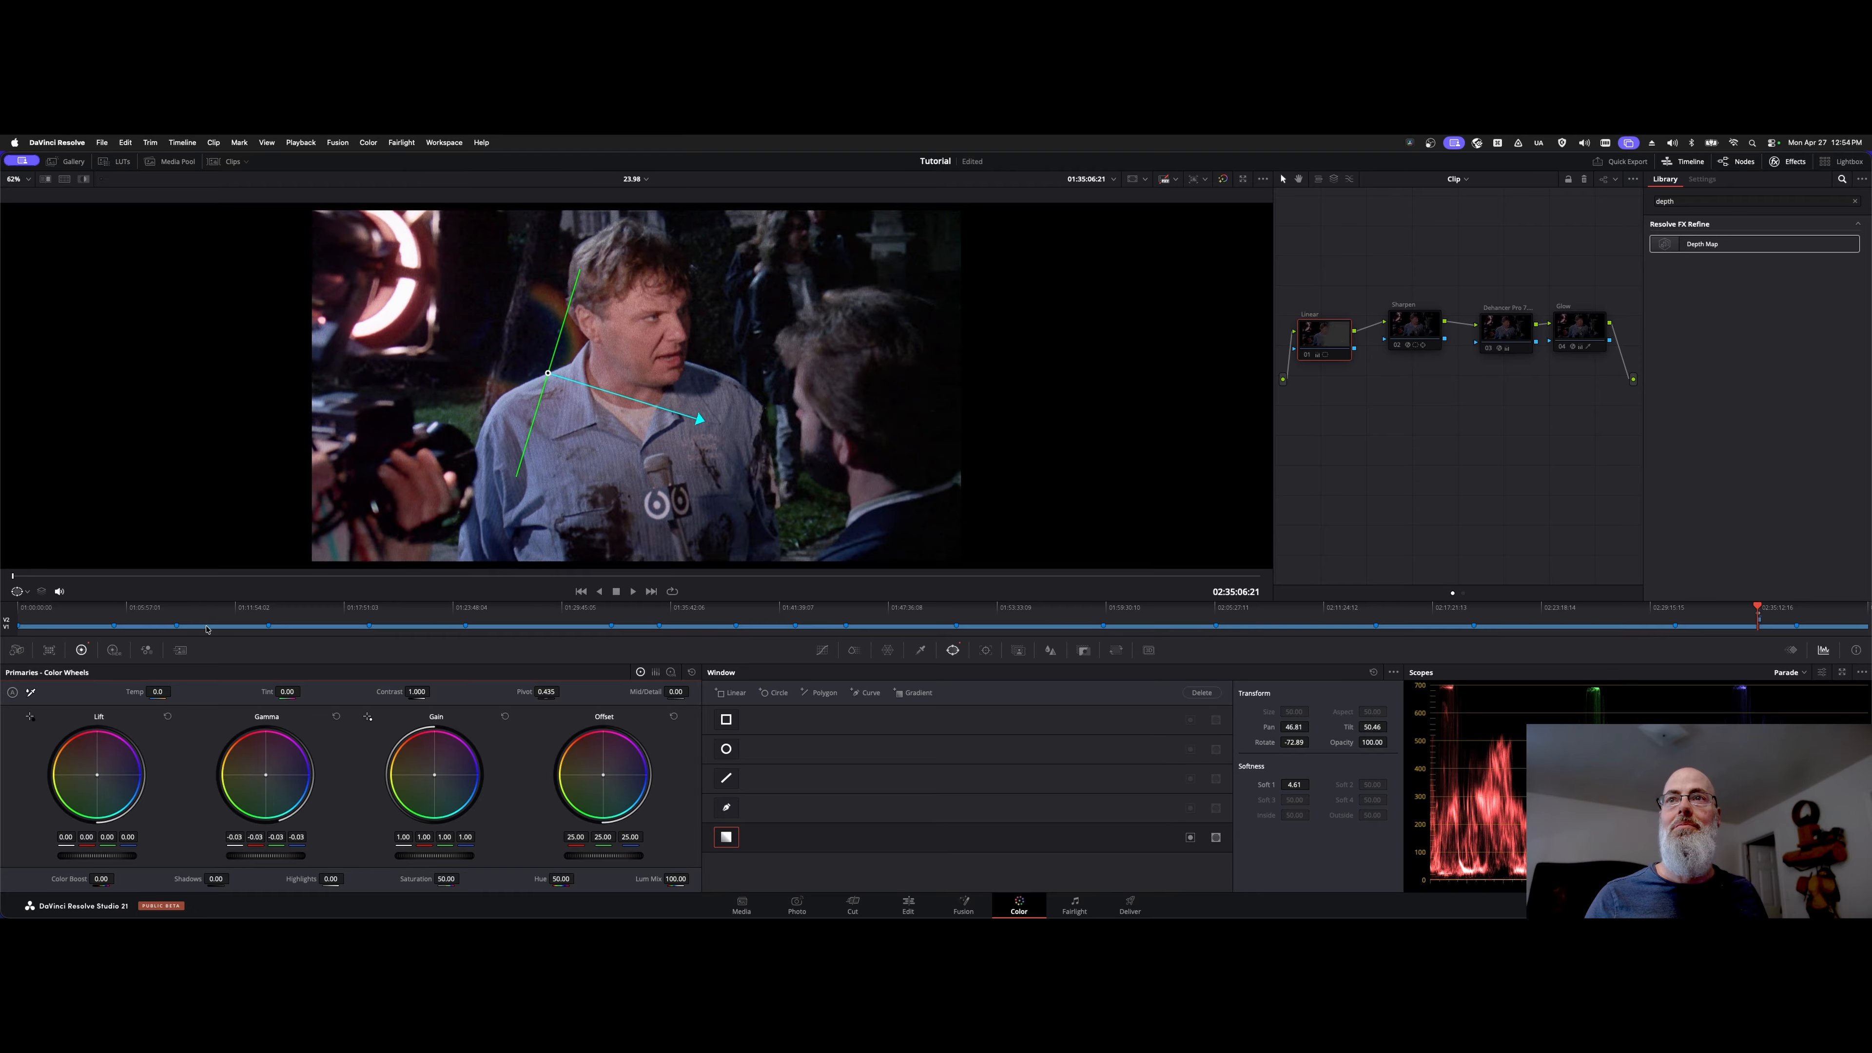
# Check the darkened shot in full-screen view and inspect the Linear node's gradient mask in highlight view
pyautogui.press('super+f')
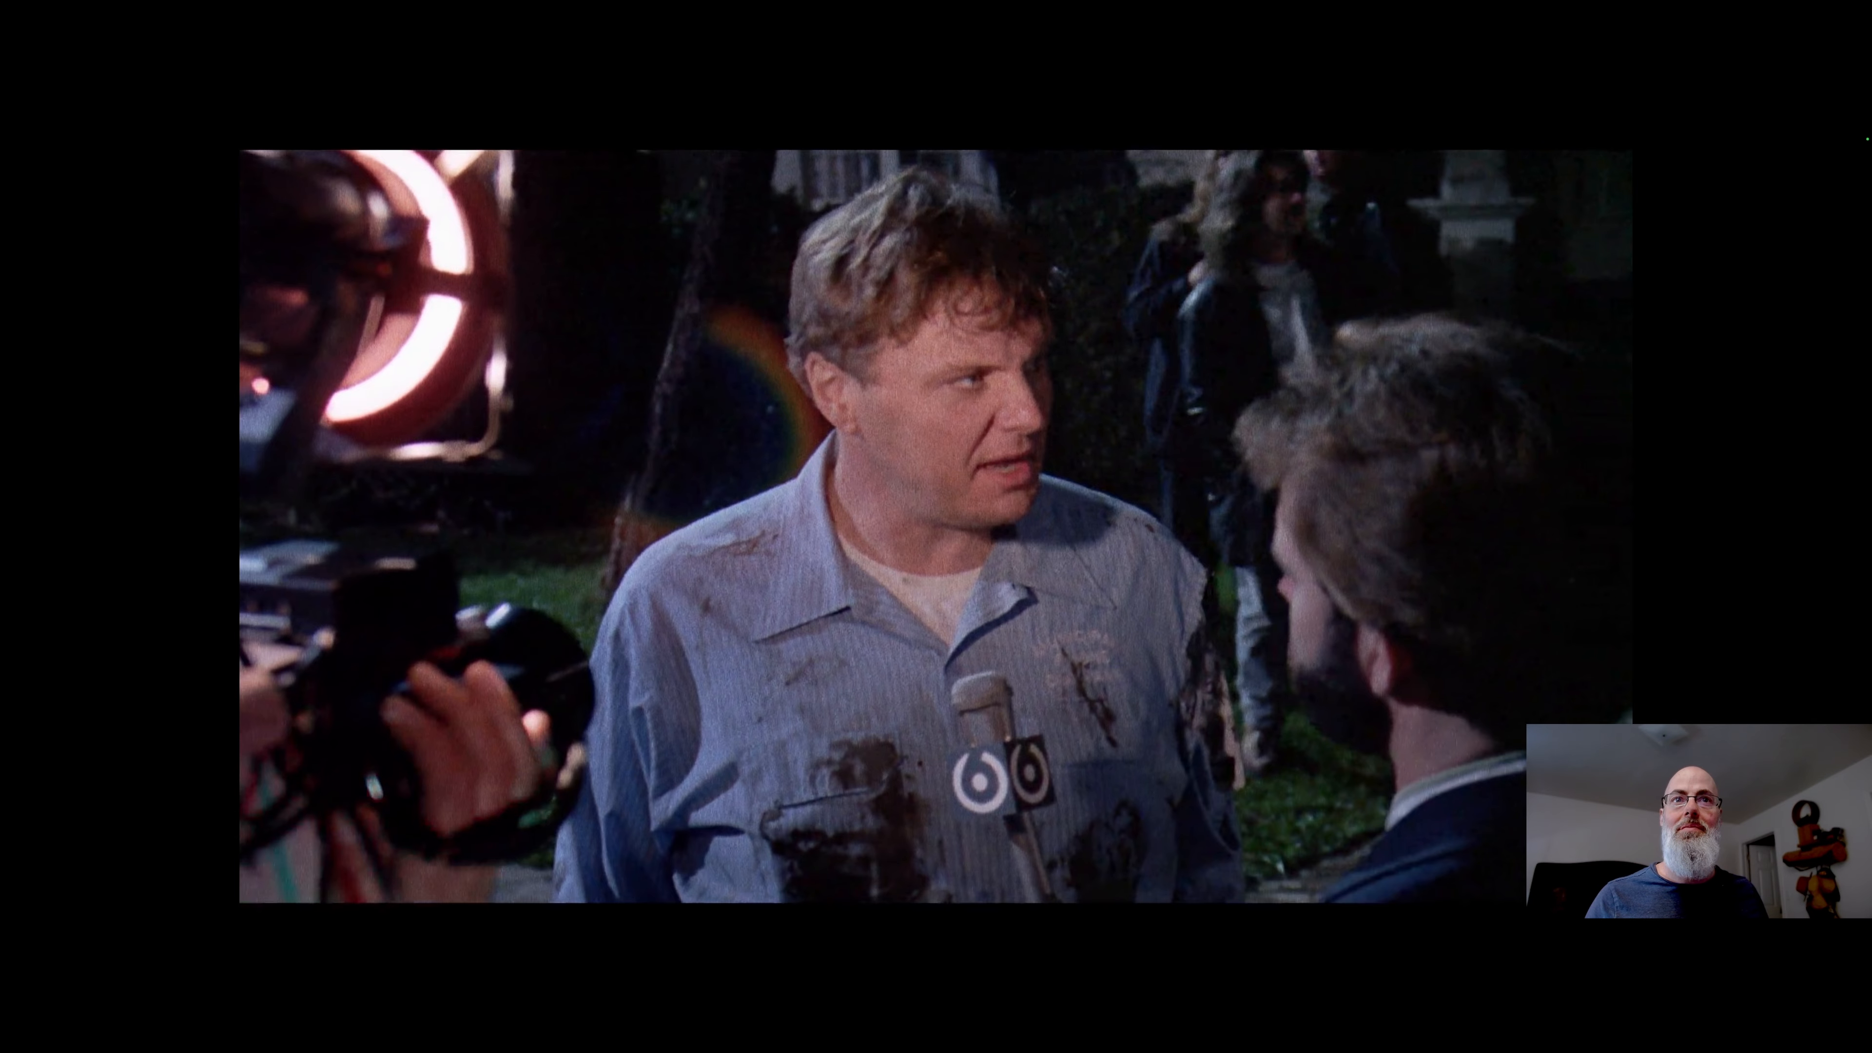
pyautogui.press('super+f')
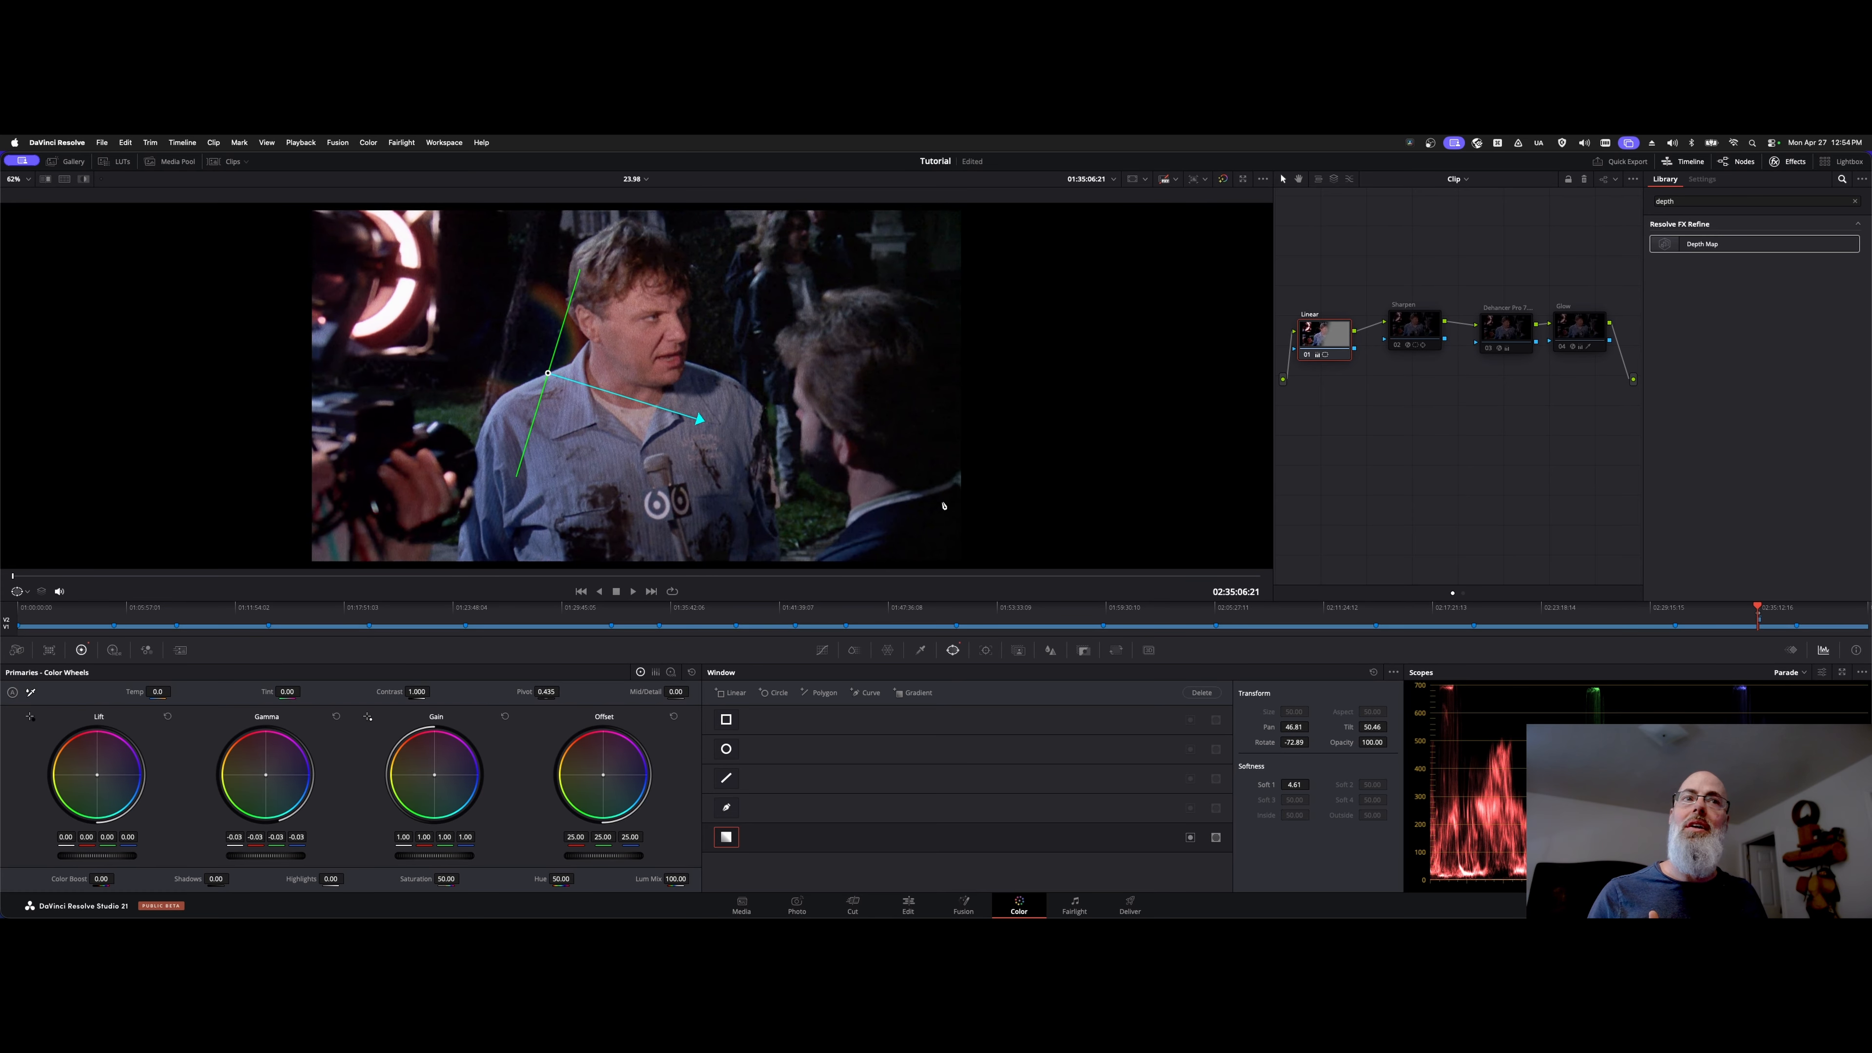
pyautogui.hotkey('shift', 'h')
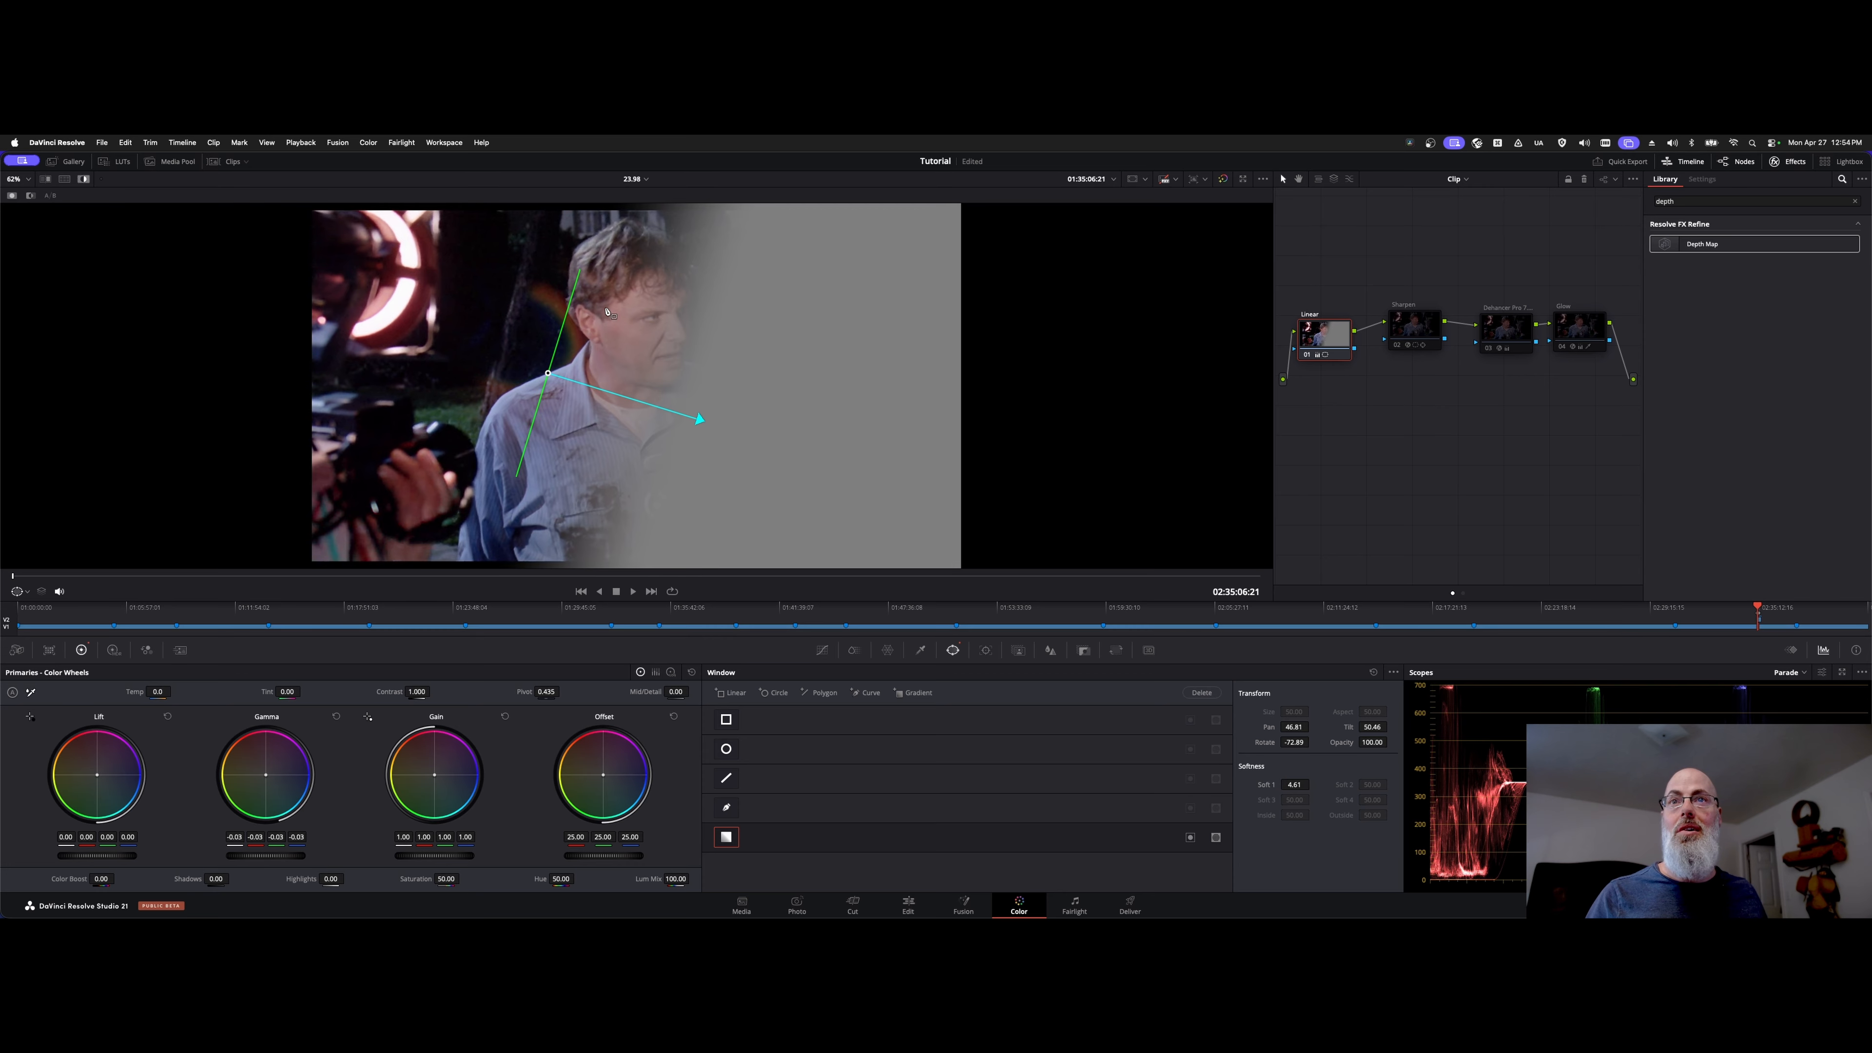
pyautogui.hotkey('shift', 'h')
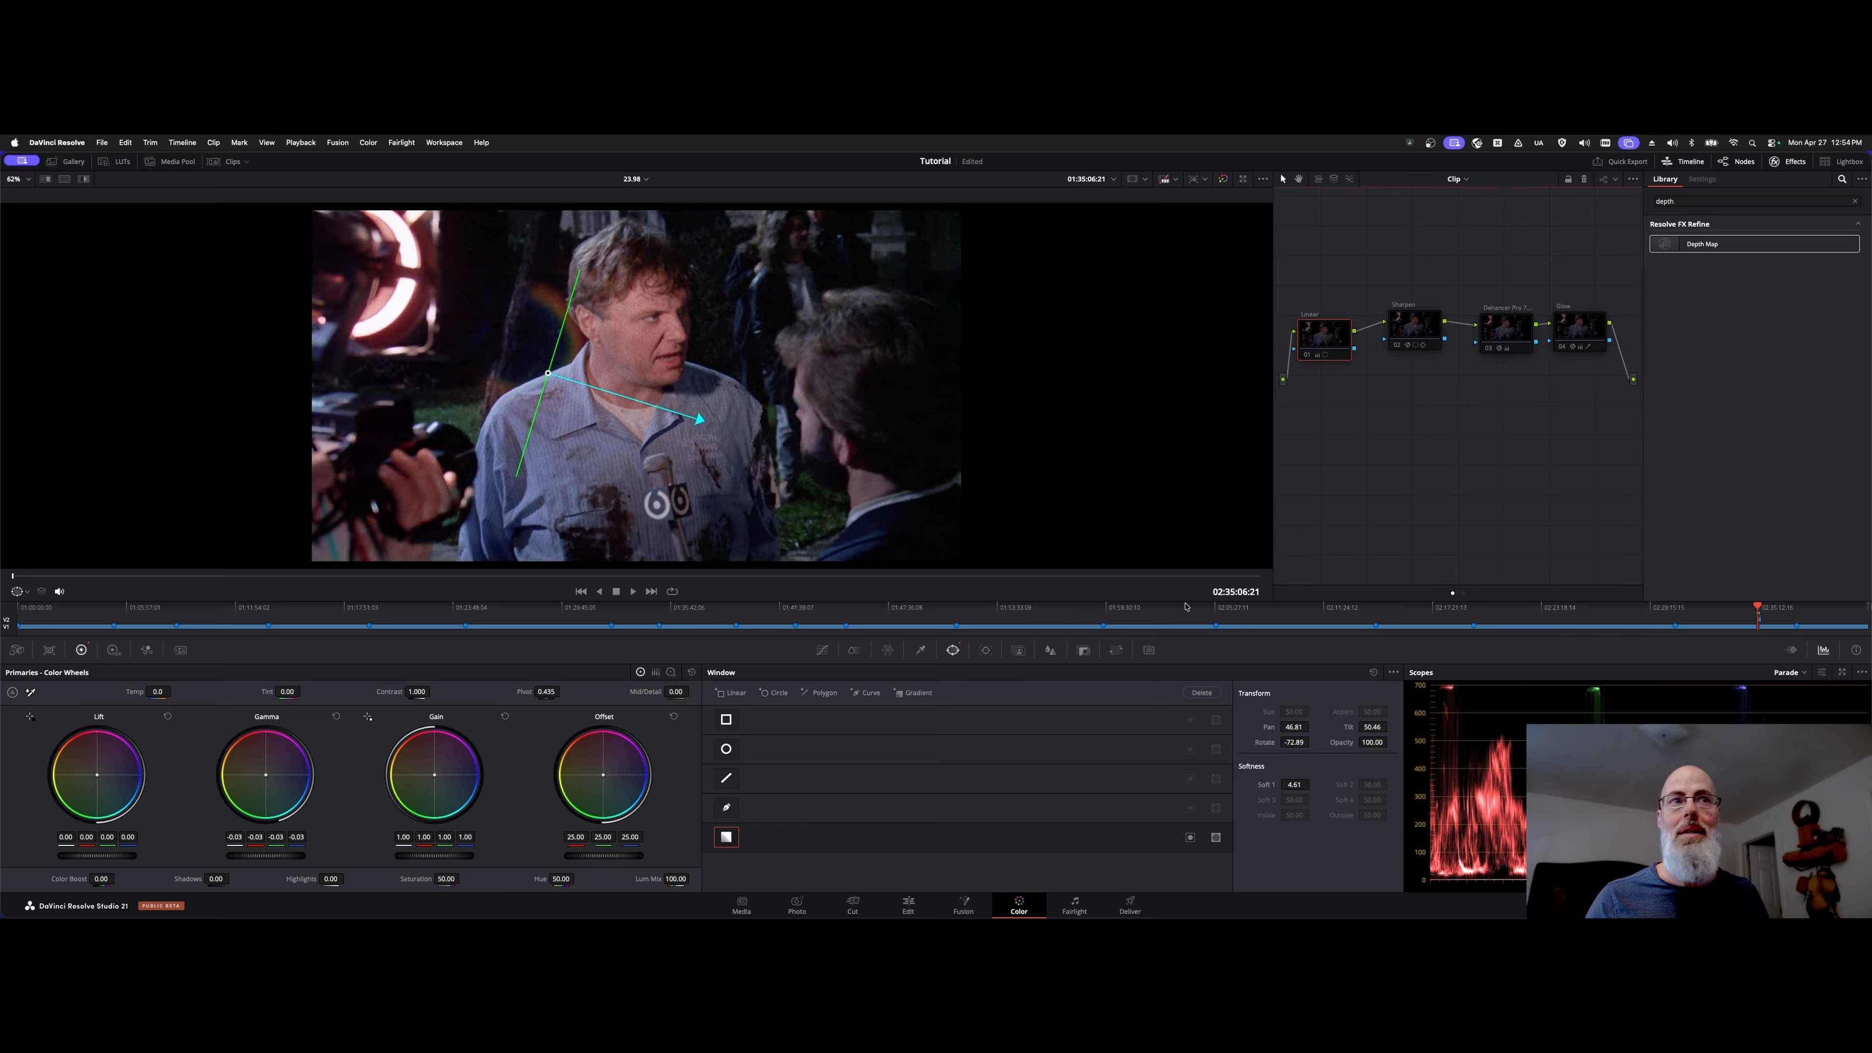
# Insert a new serial node just before the Glow node and apply the Halation effect to it
pyautogui.click(1579, 350)
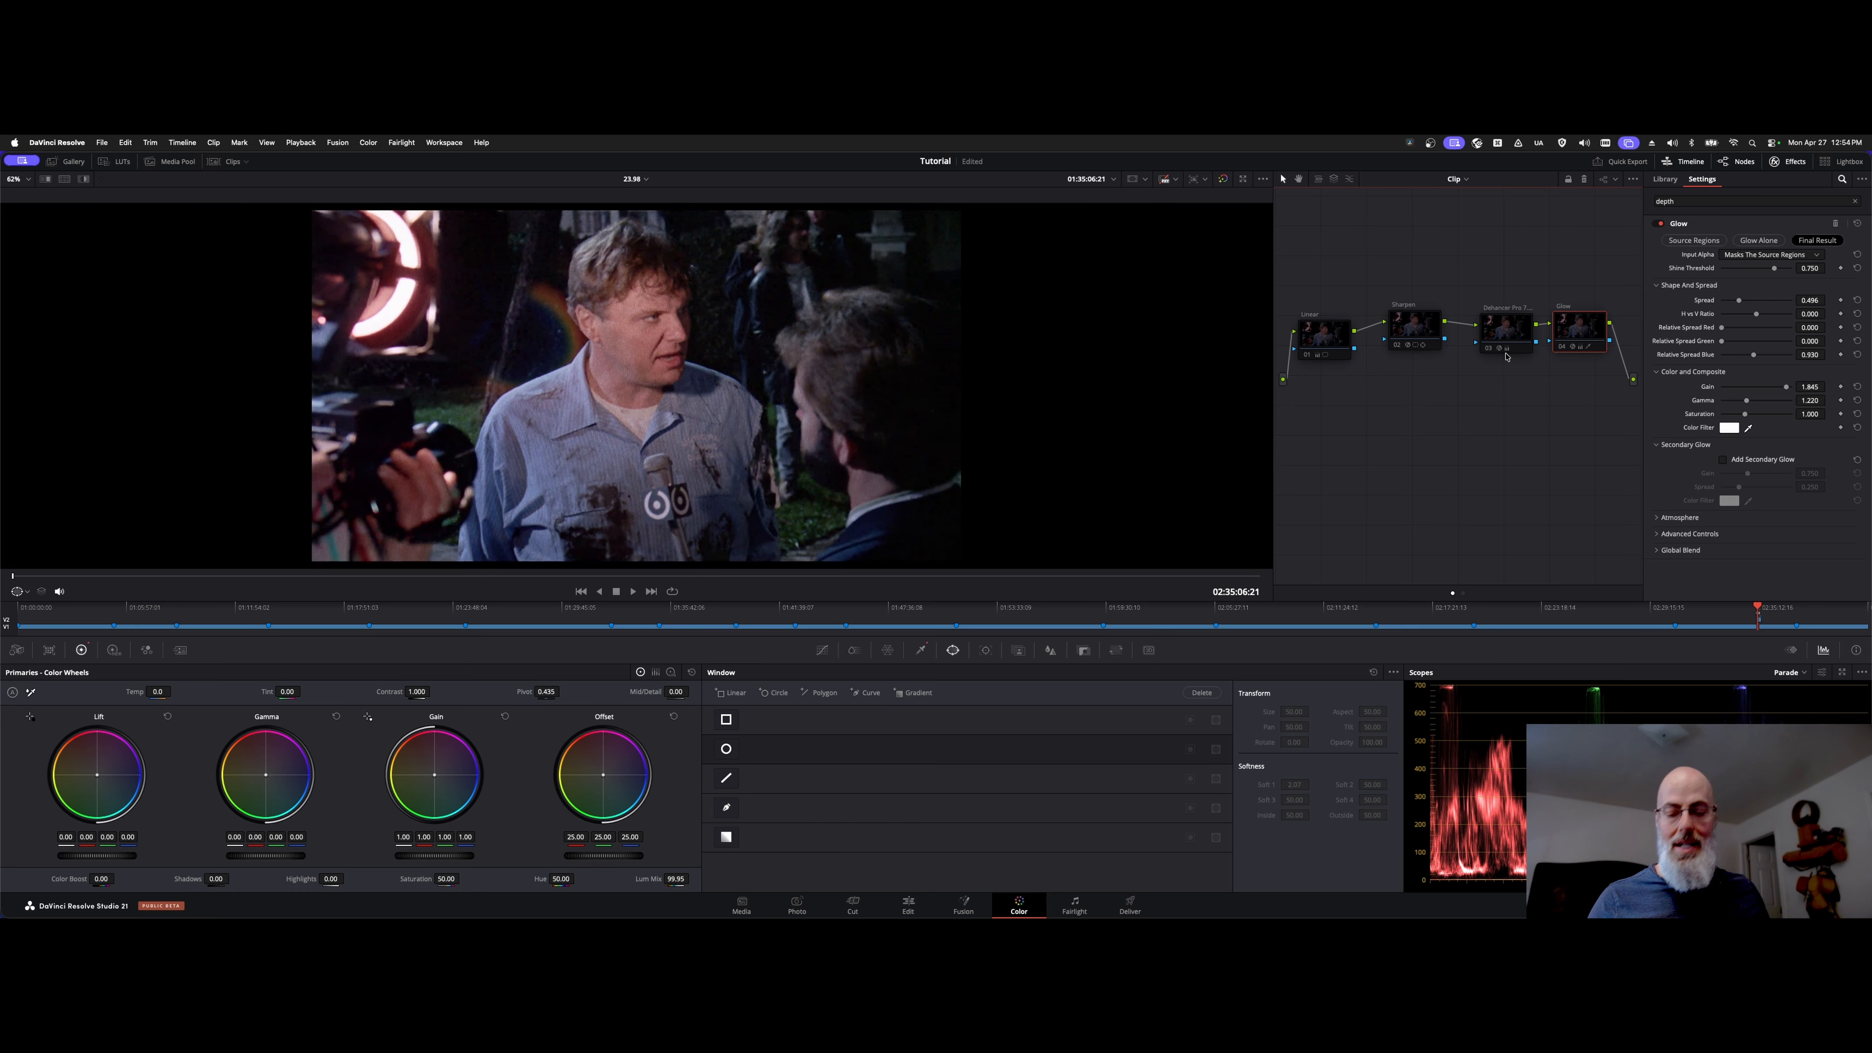
pyautogui.hotkey('shift', 's')
pyautogui.moveTo(1569, 389); pyautogui.dragTo(1526, 420)
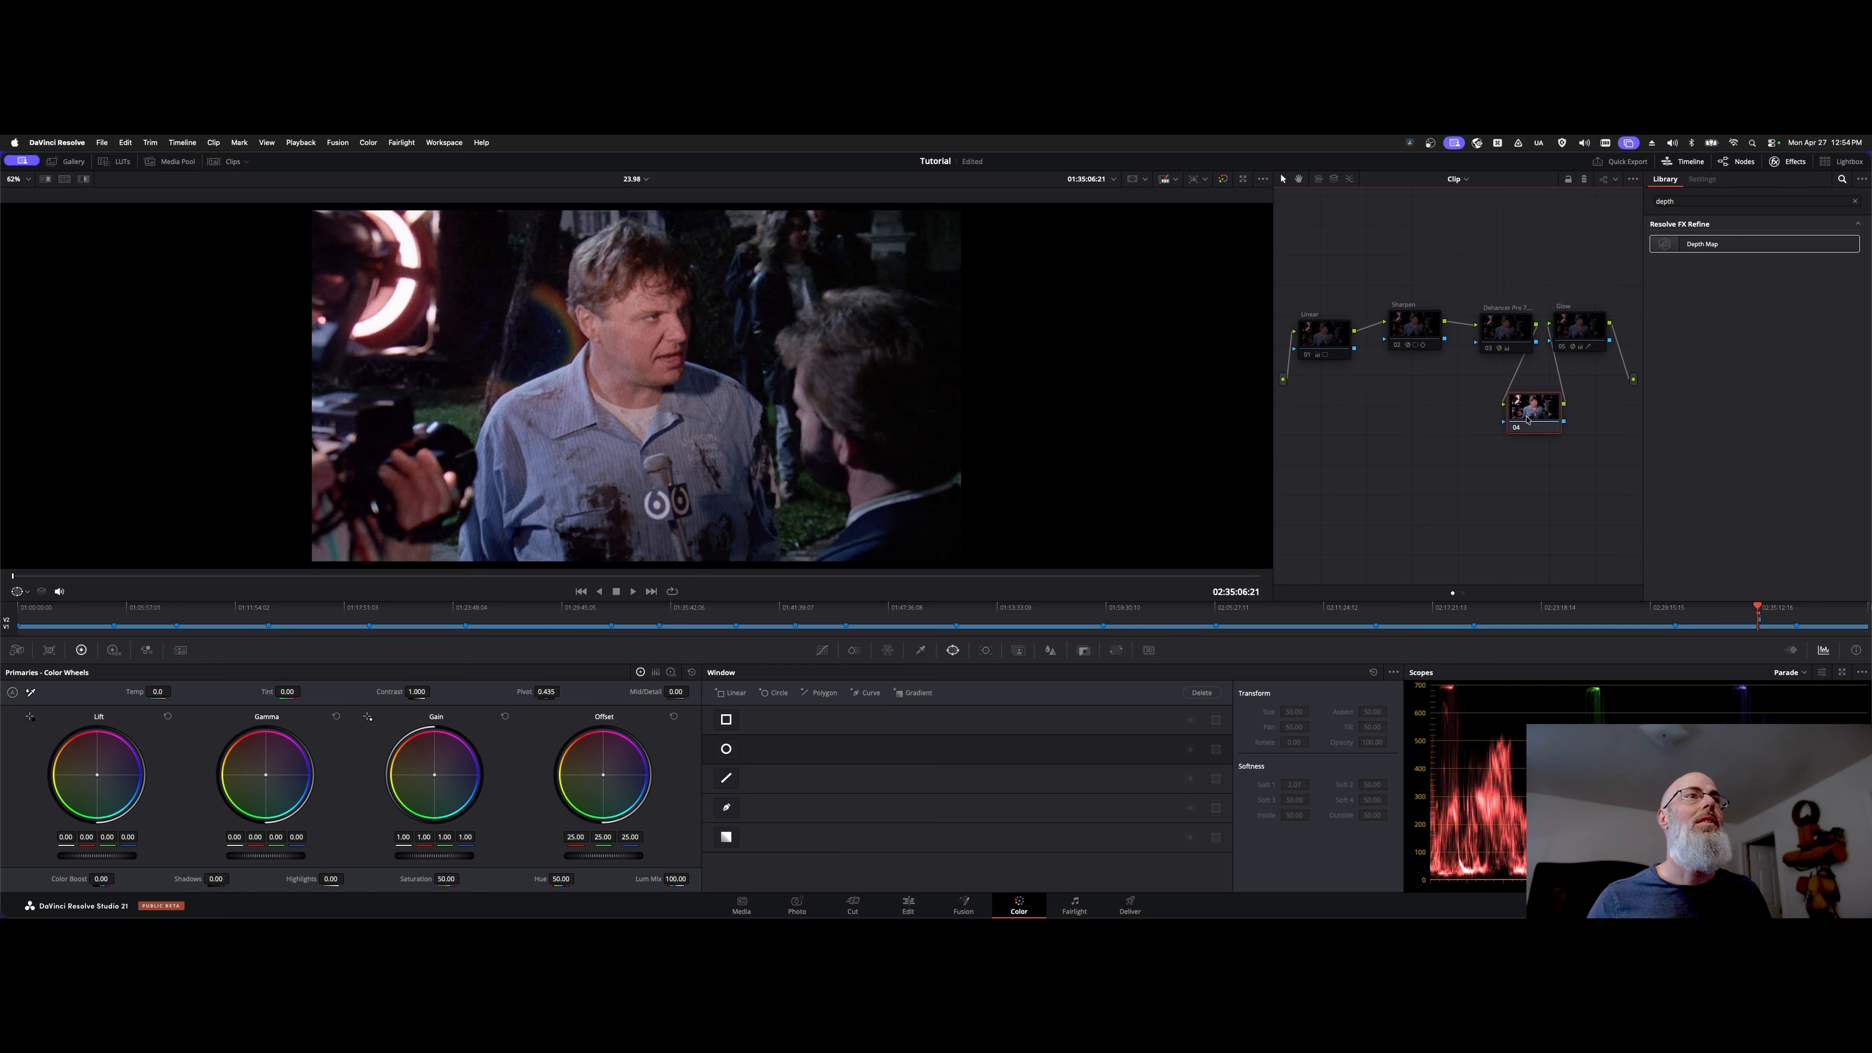
pyautogui.click(1855, 200)
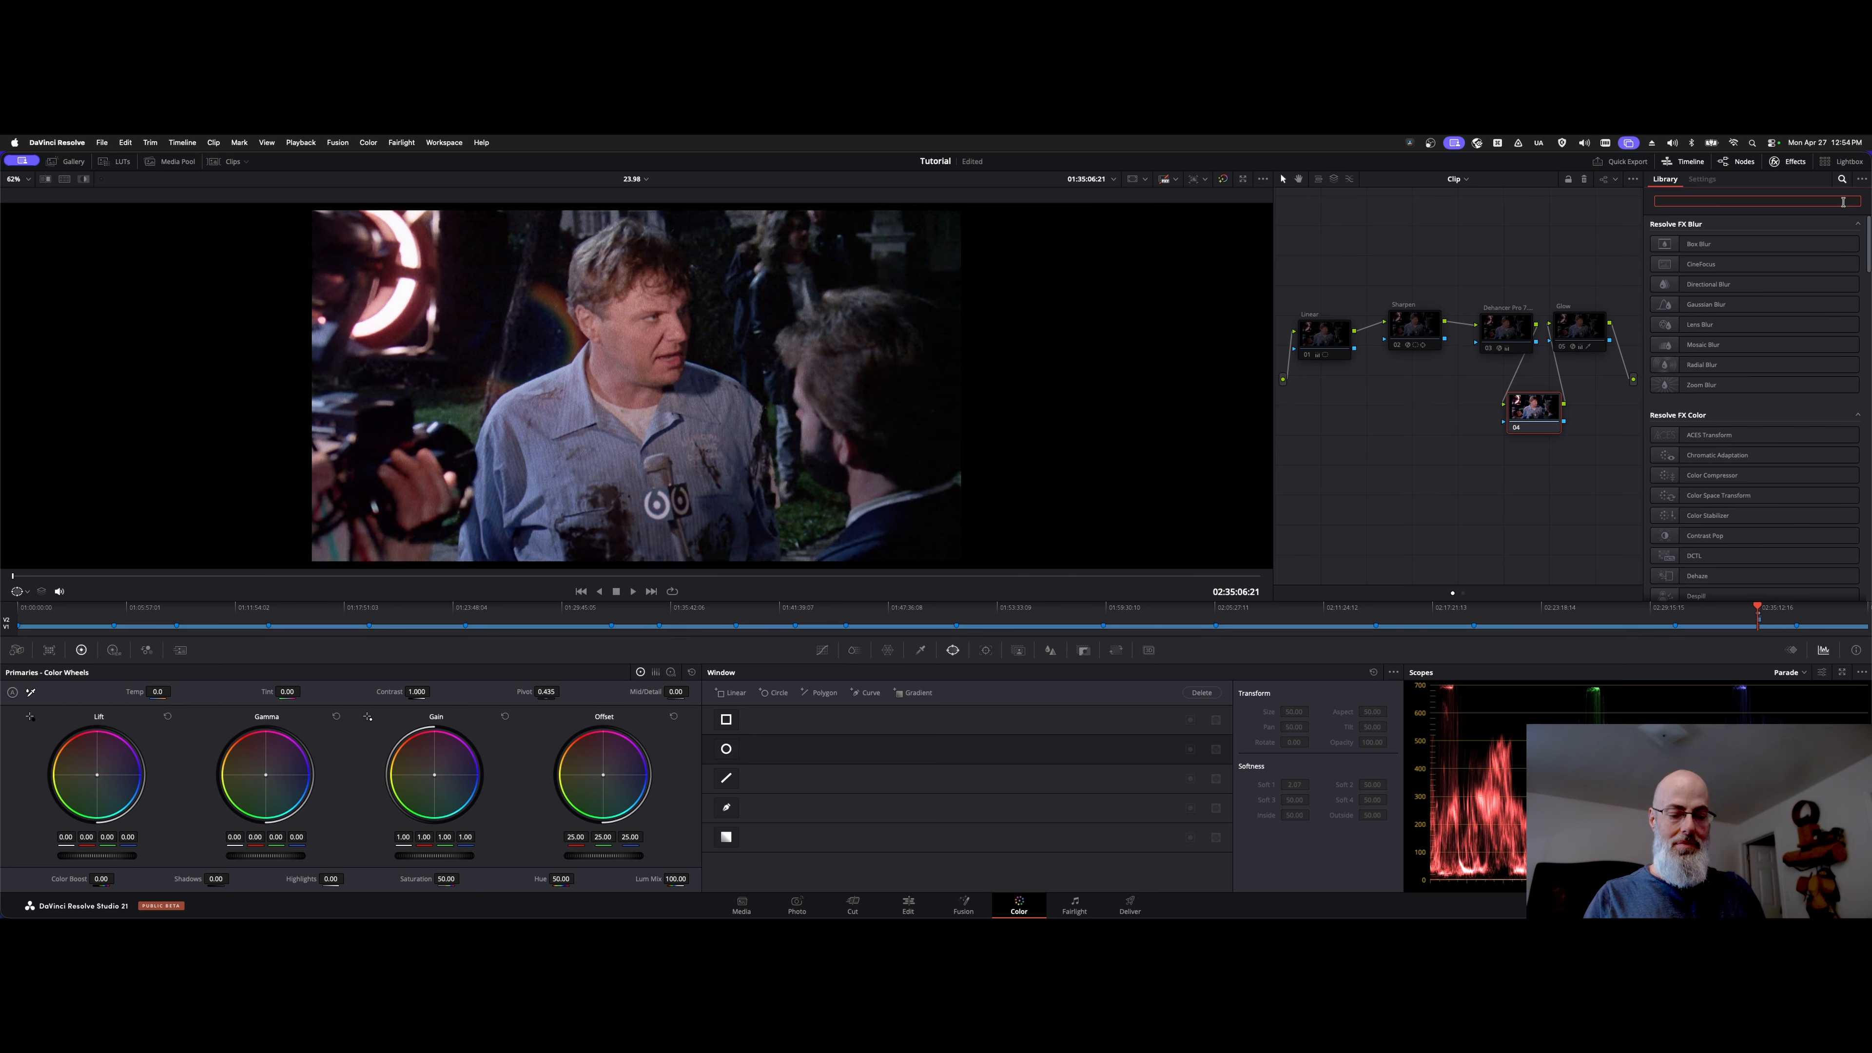
pyautogui.write('hala')
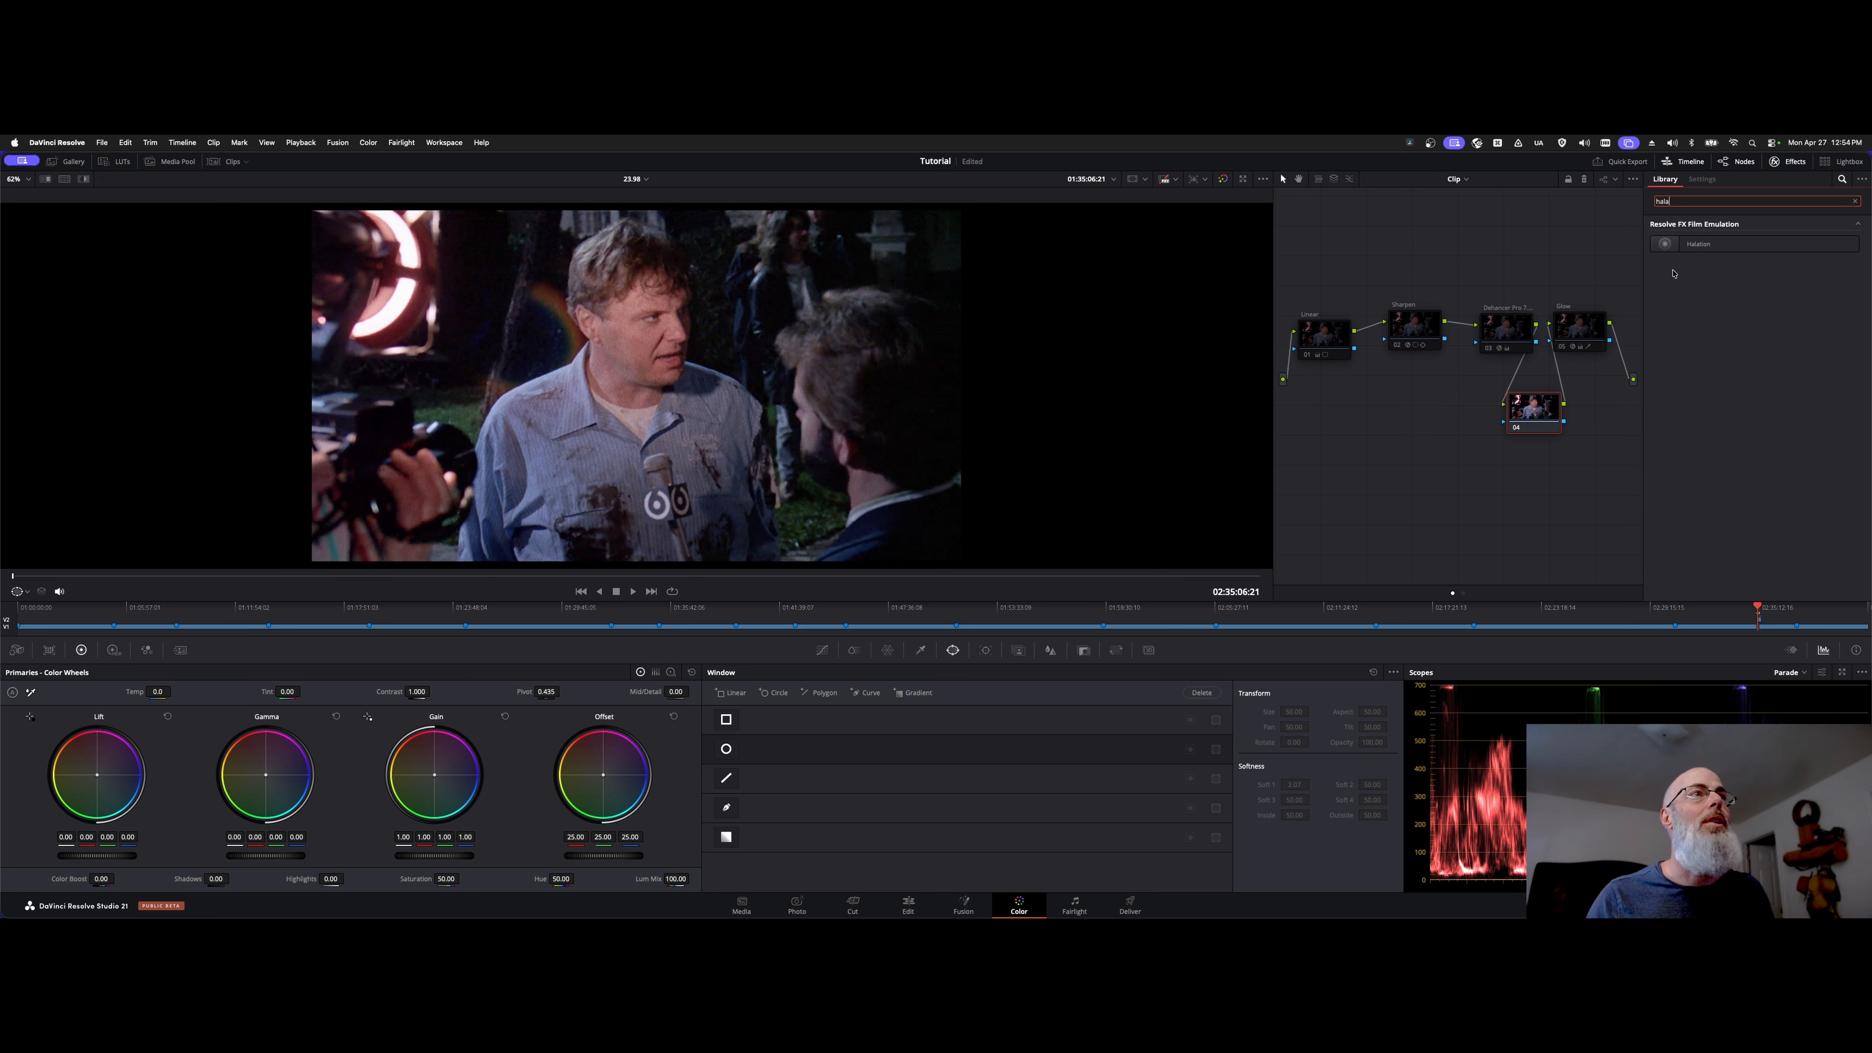
pyautogui.moveTo(1695, 244); pyautogui.dragTo(1533, 413)
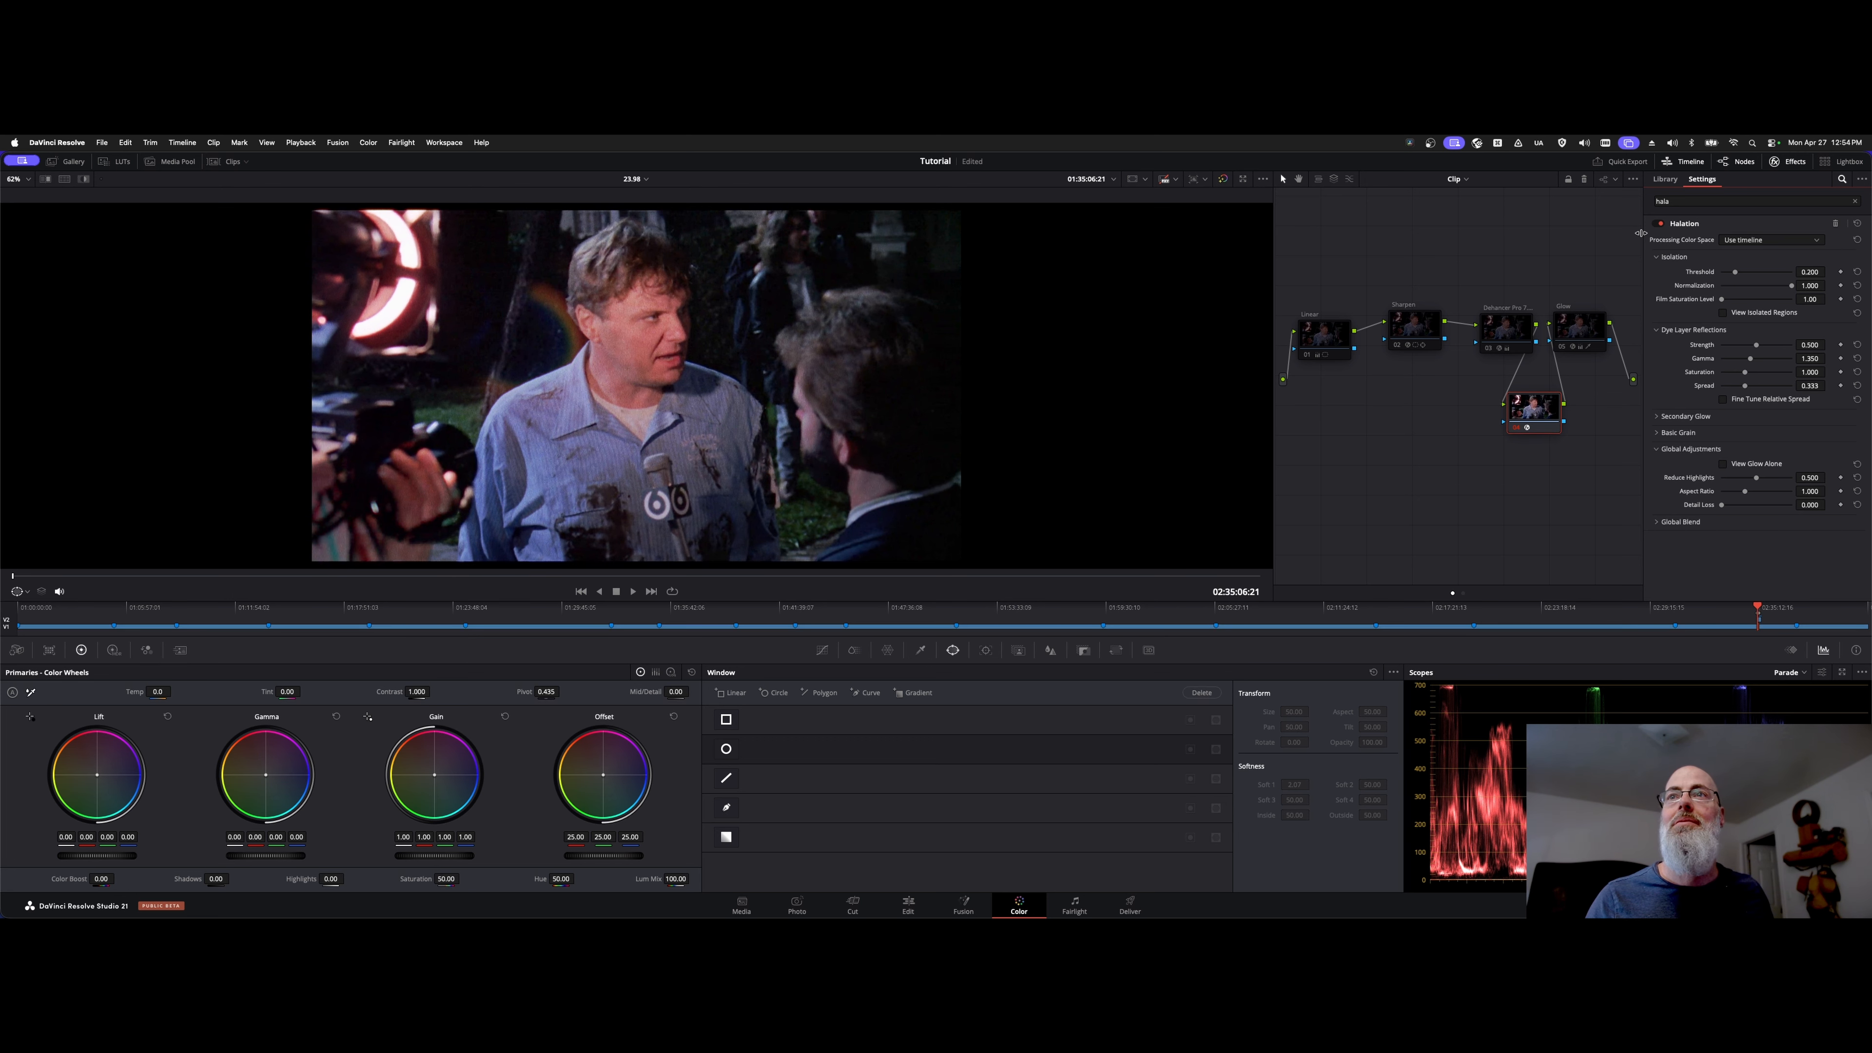
# Preview the halation result in full-screen view and delete the Halation node
pyautogui.press('super+f')
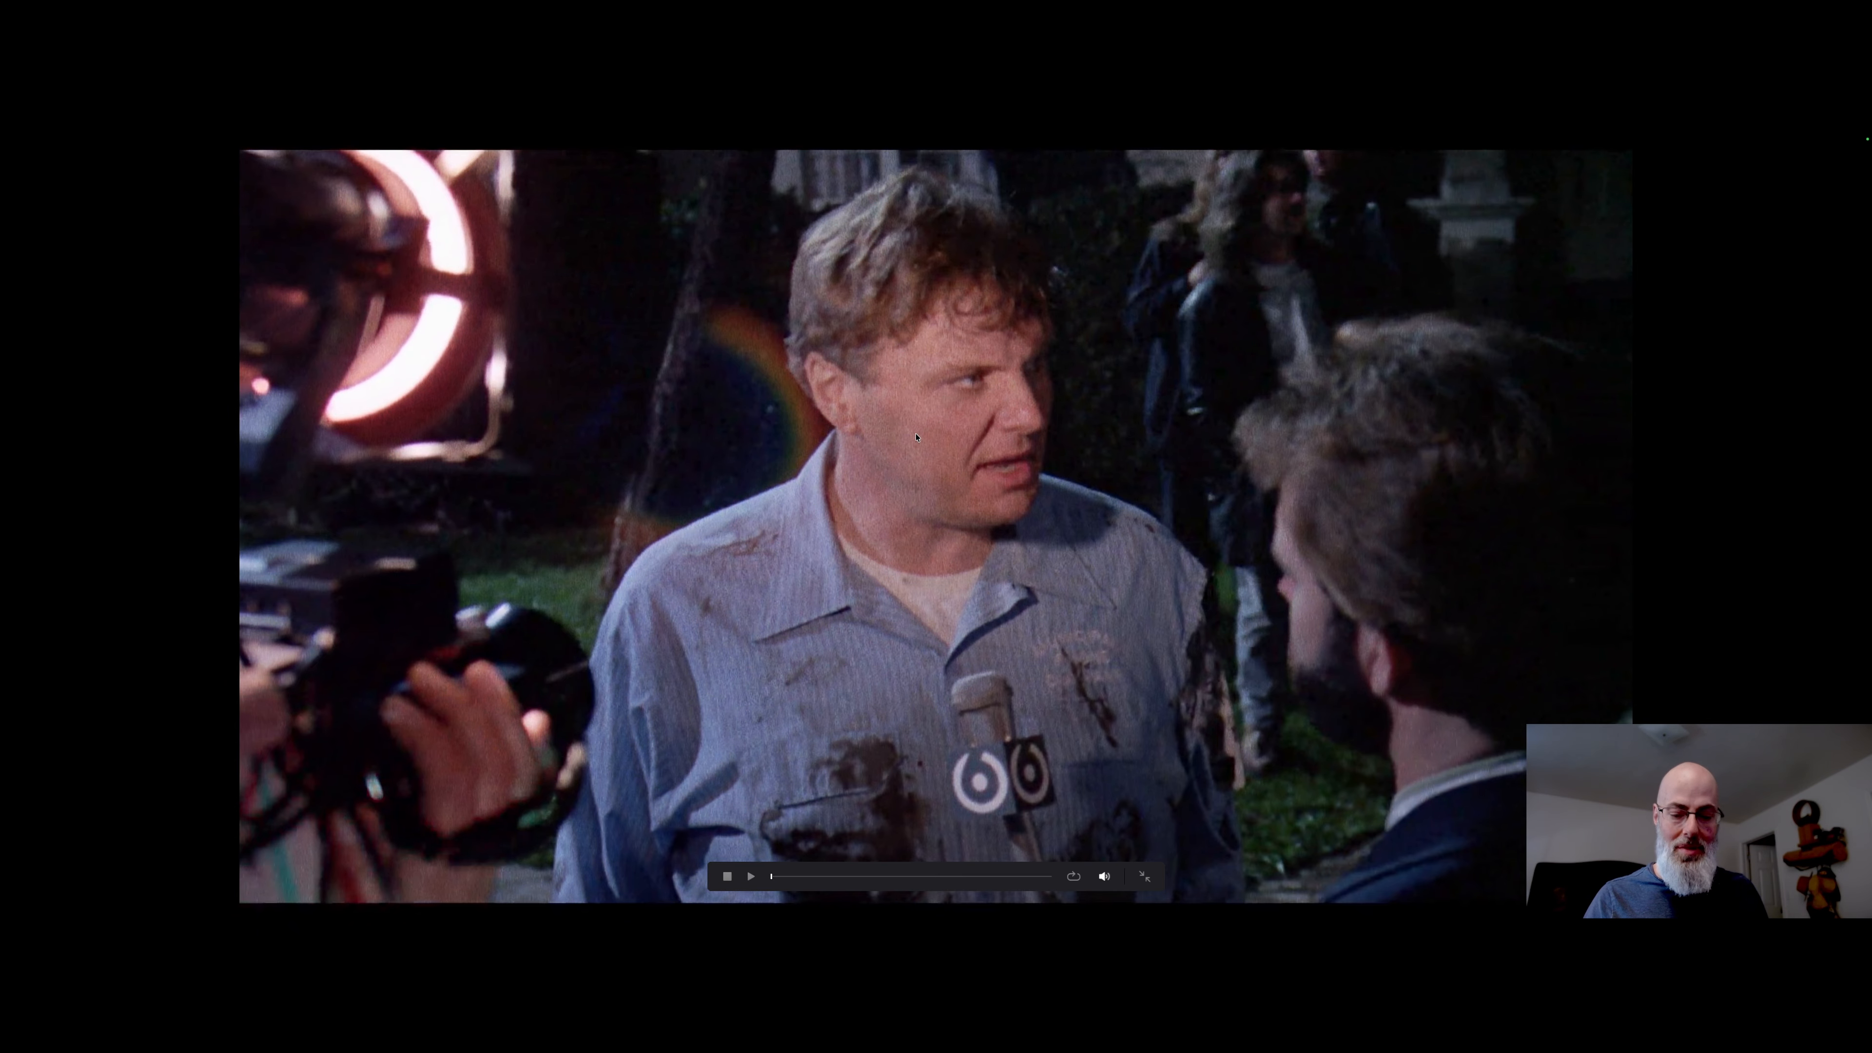
pyautogui.press('Escape')
pyautogui.press('Delete')
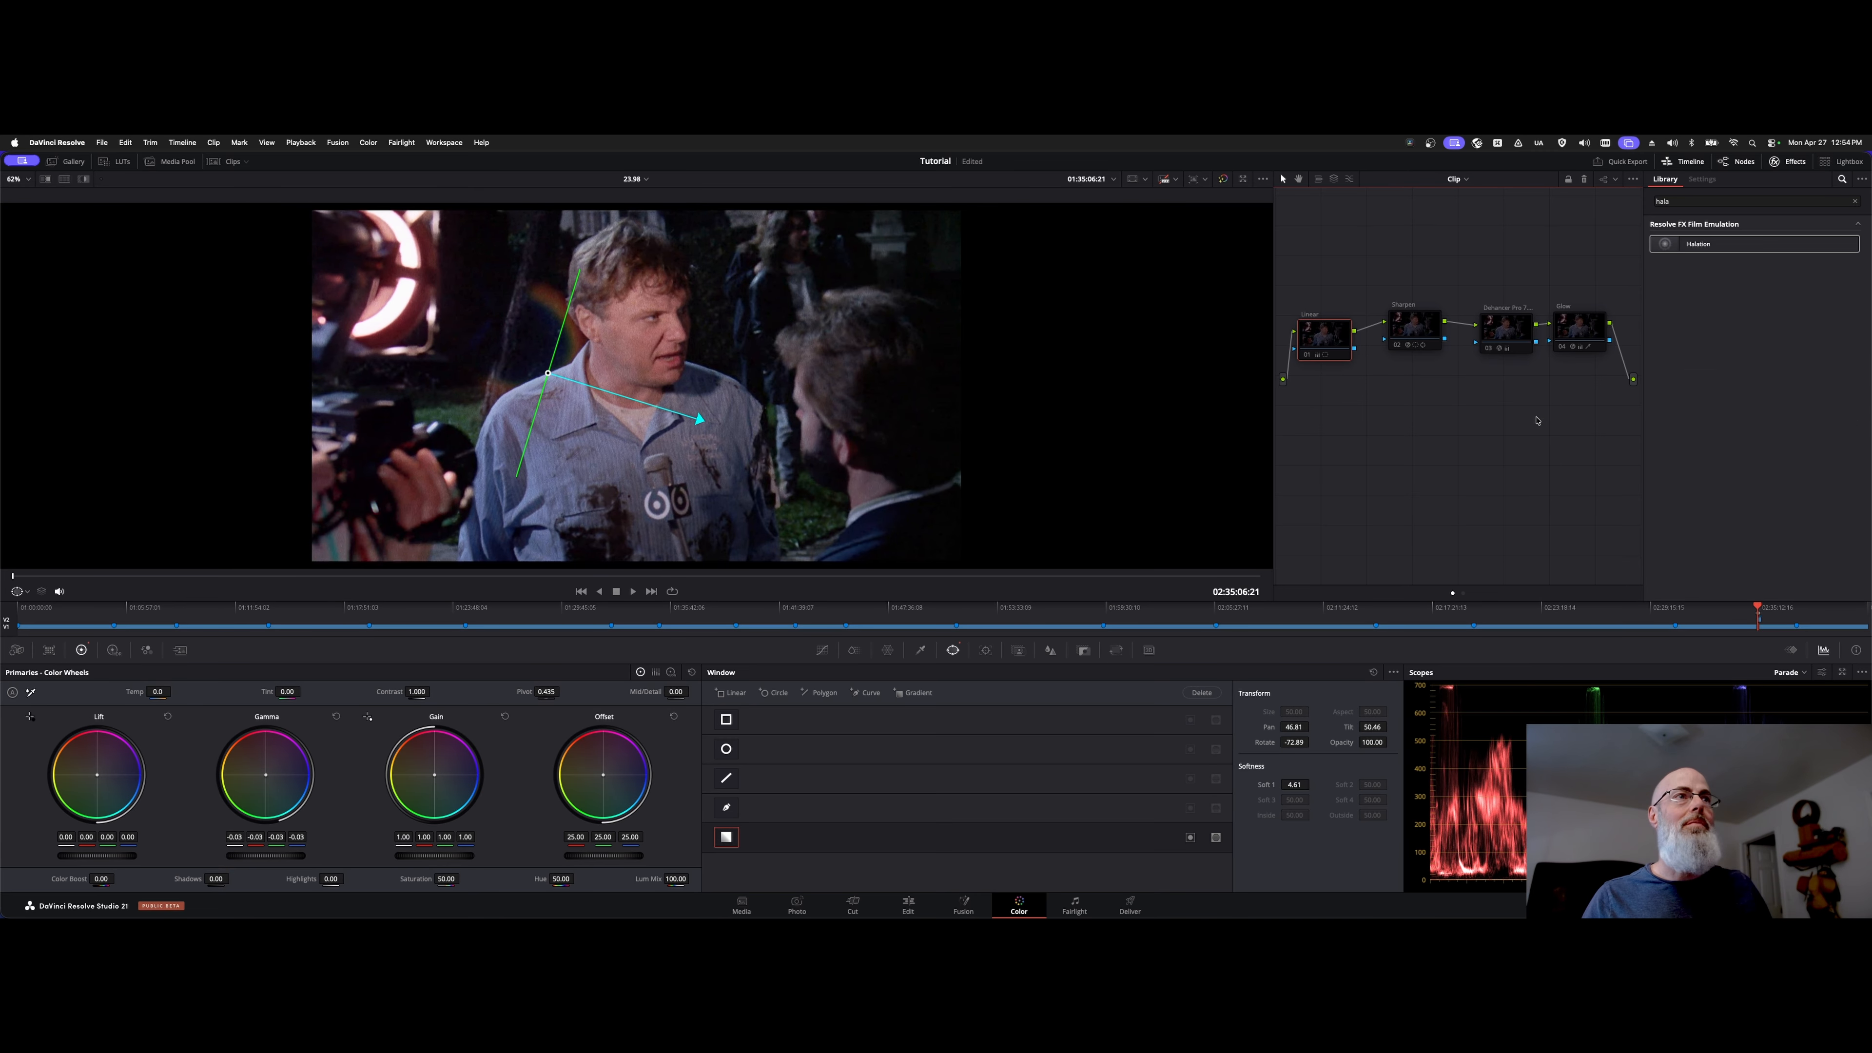
# Enable the Glow node, remove its existing Glow effect, and apply a fresh Glow effect from the effects library
pyautogui.click(1572, 327)
pyautogui.press('super+d')
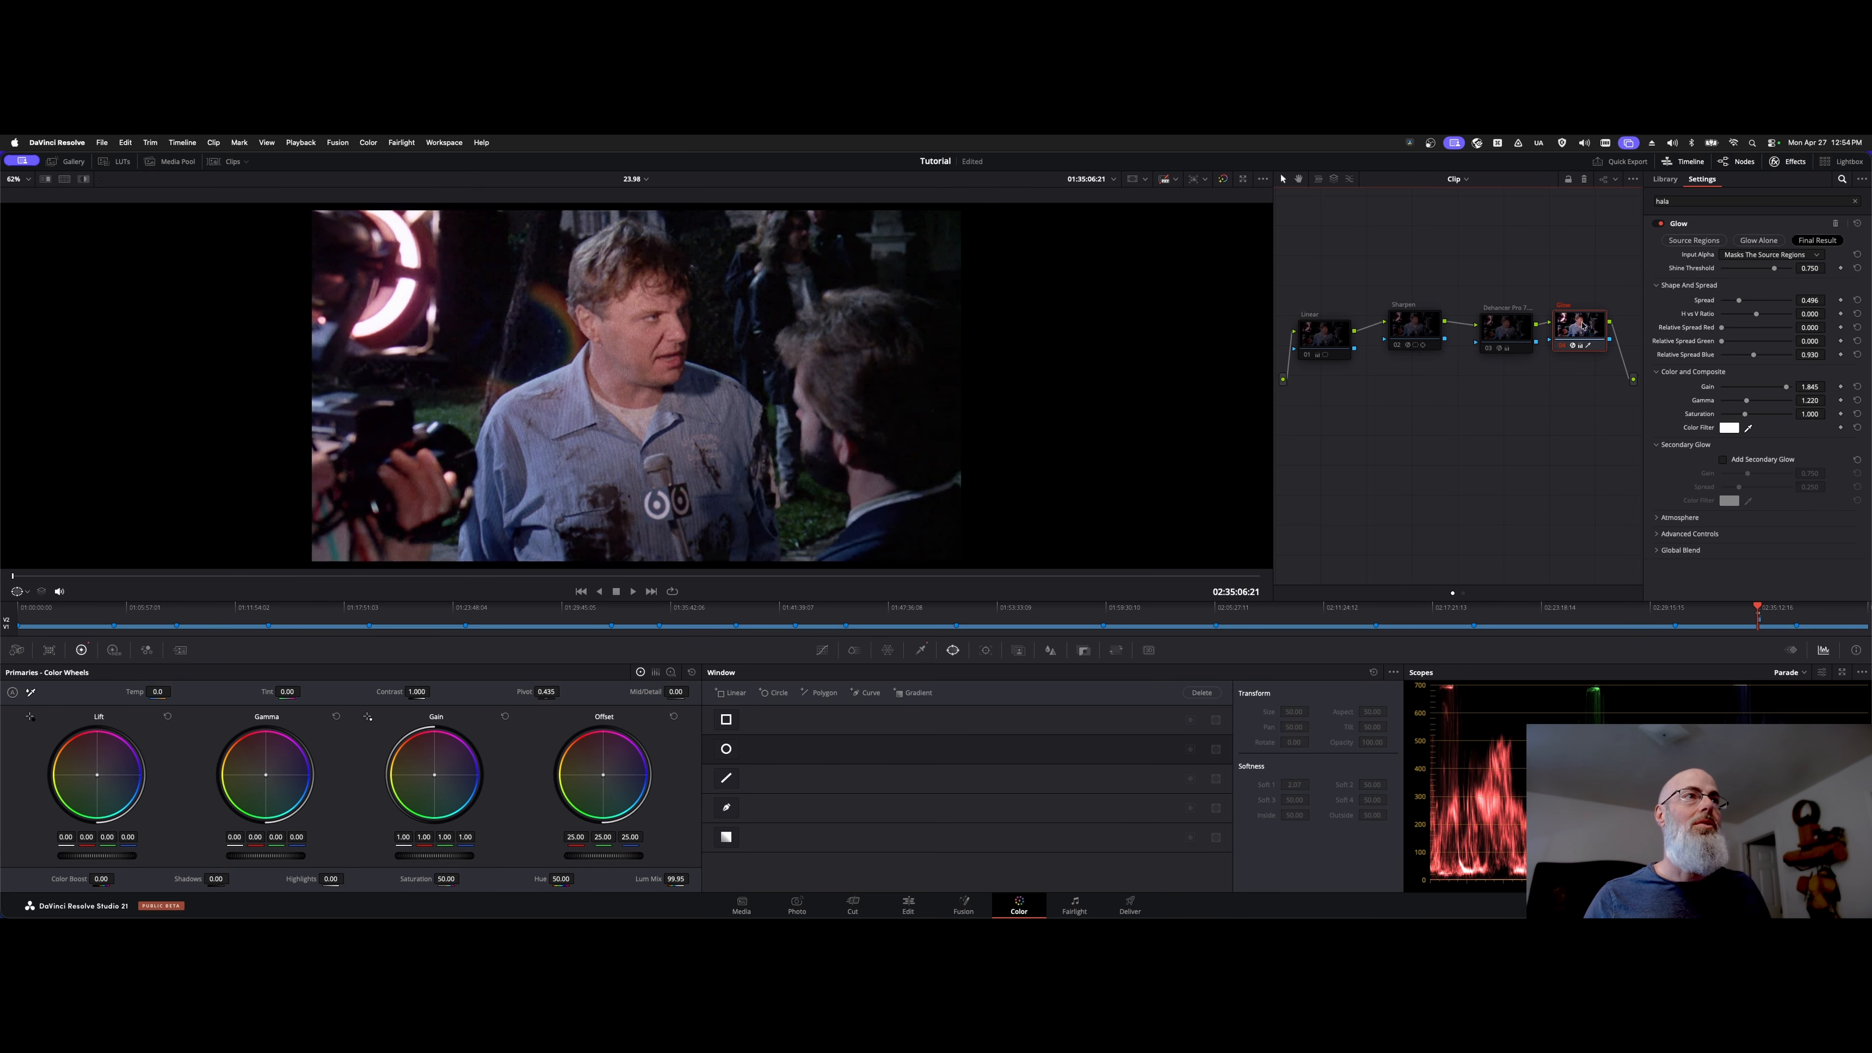
pyautogui.click(1835, 223)
pyautogui.click(1812, 202)
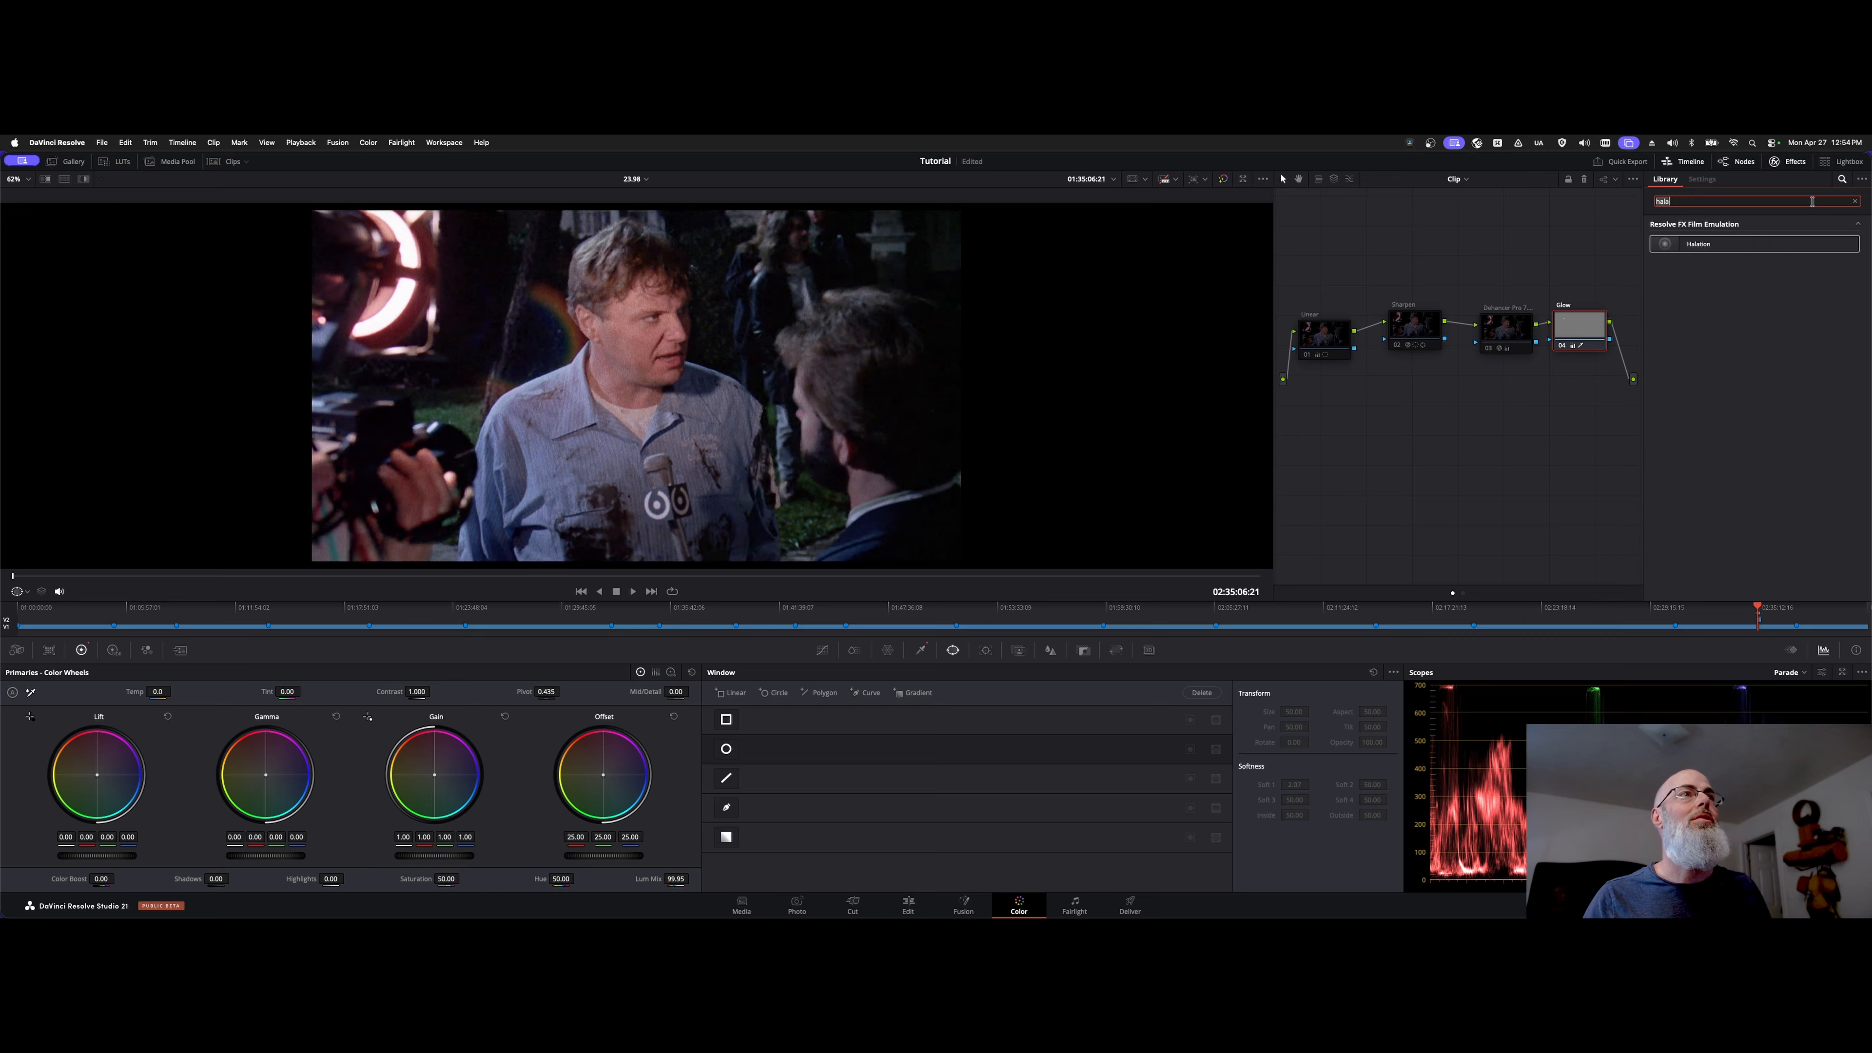
pyautogui.write('glo')
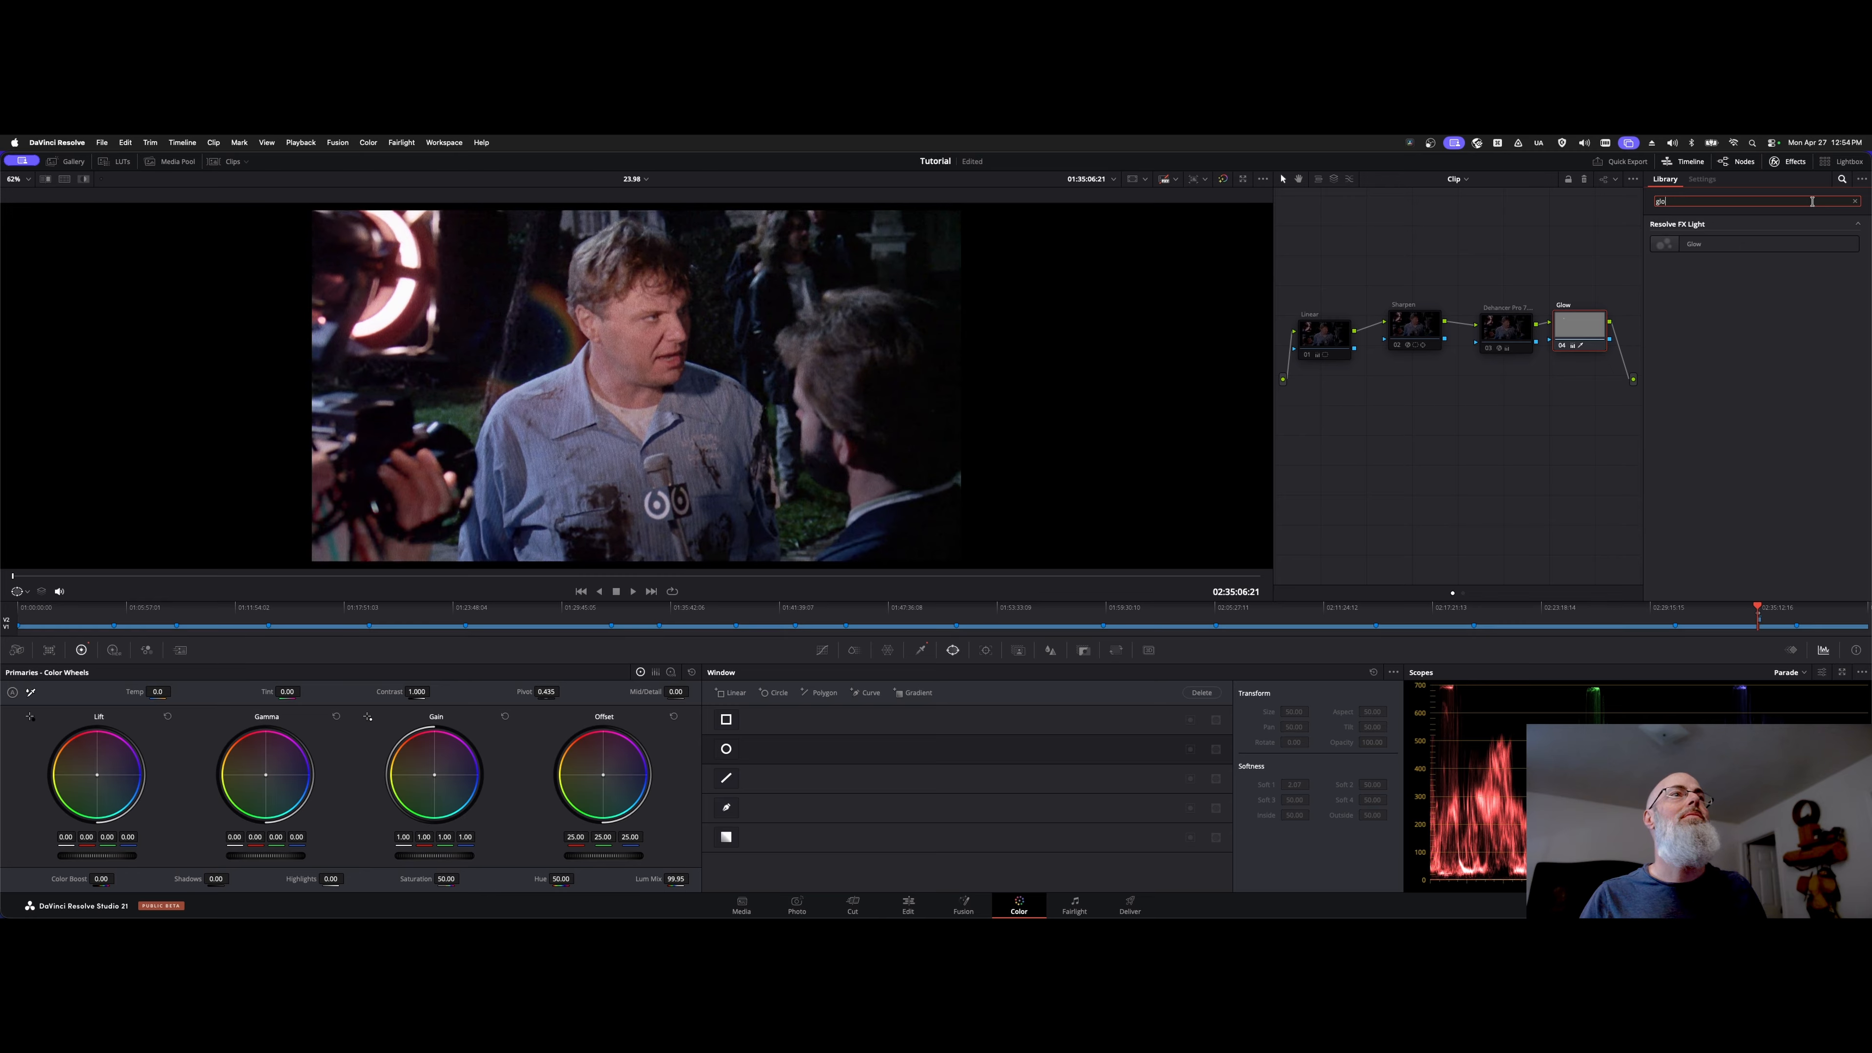
pyautogui.moveTo(1695, 244); pyautogui.dragTo(1576, 325)
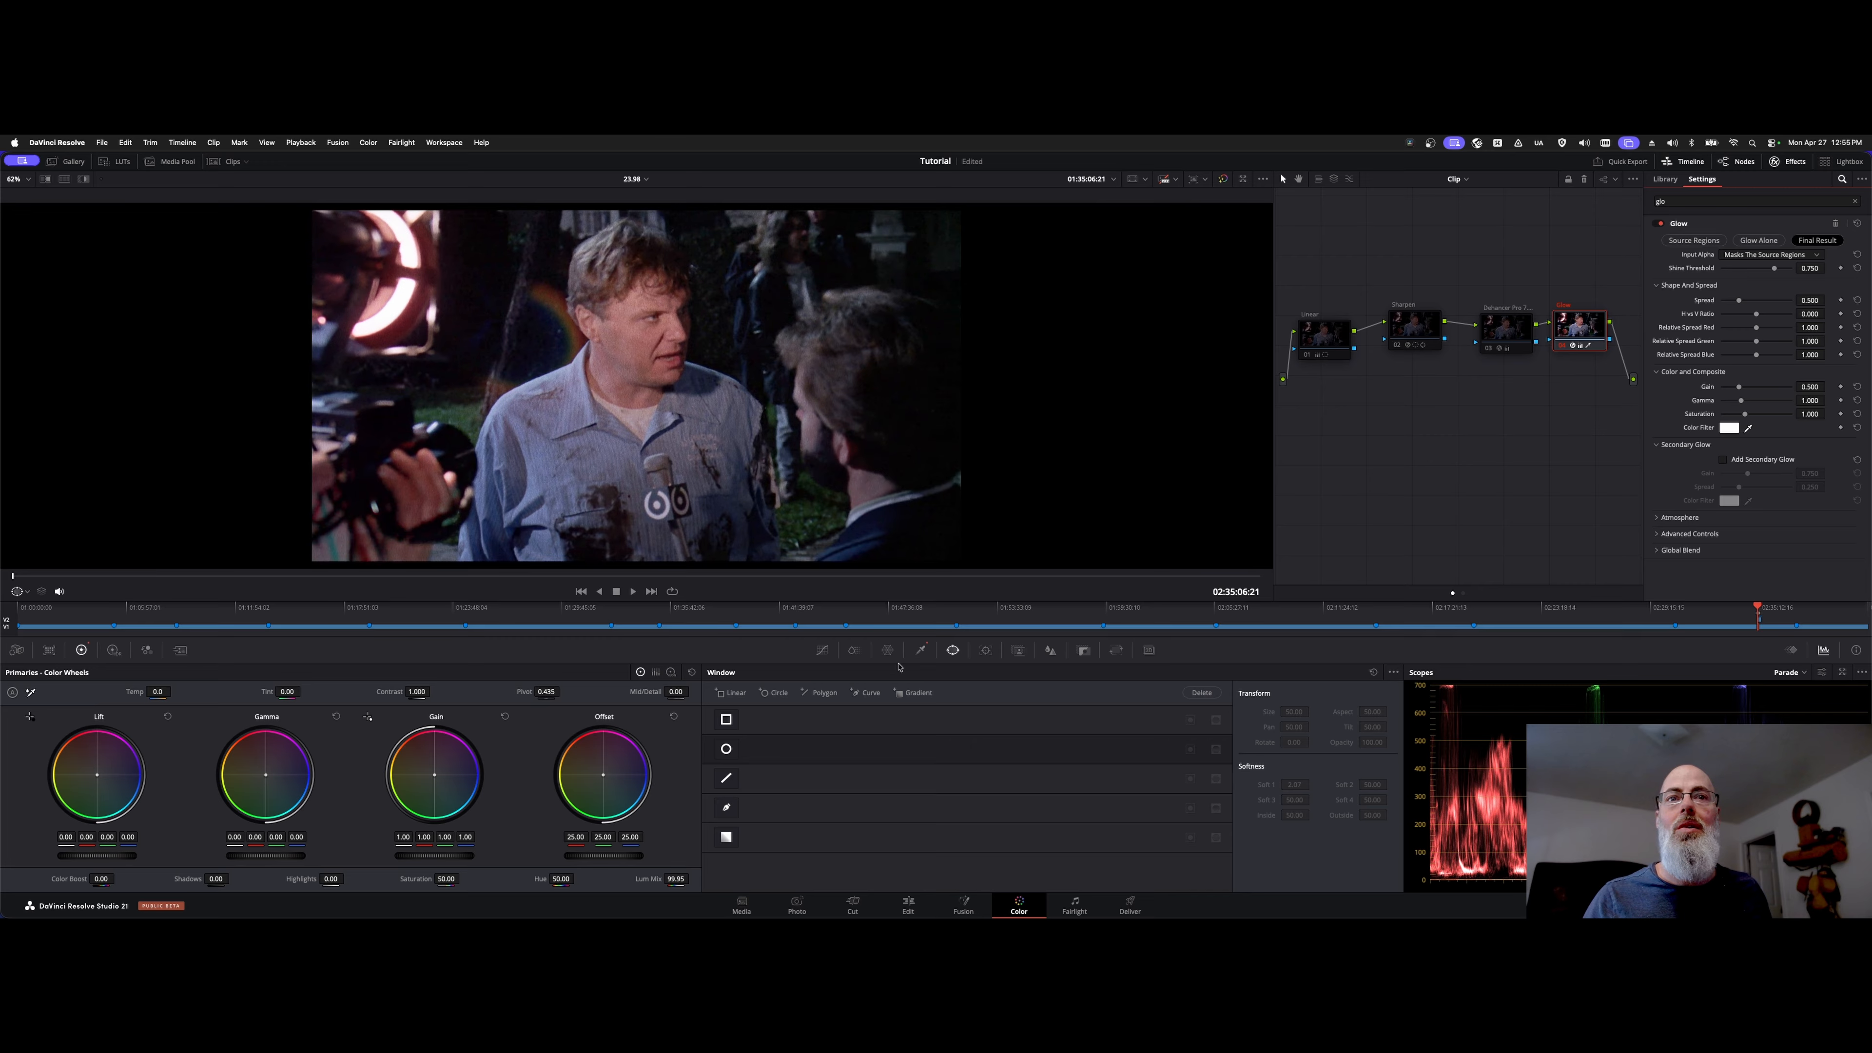
# Limit the Glow node to the bright ring lamp by sampling the lamp's highlights with the HSL qualifier
pyautogui.click(921, 649)
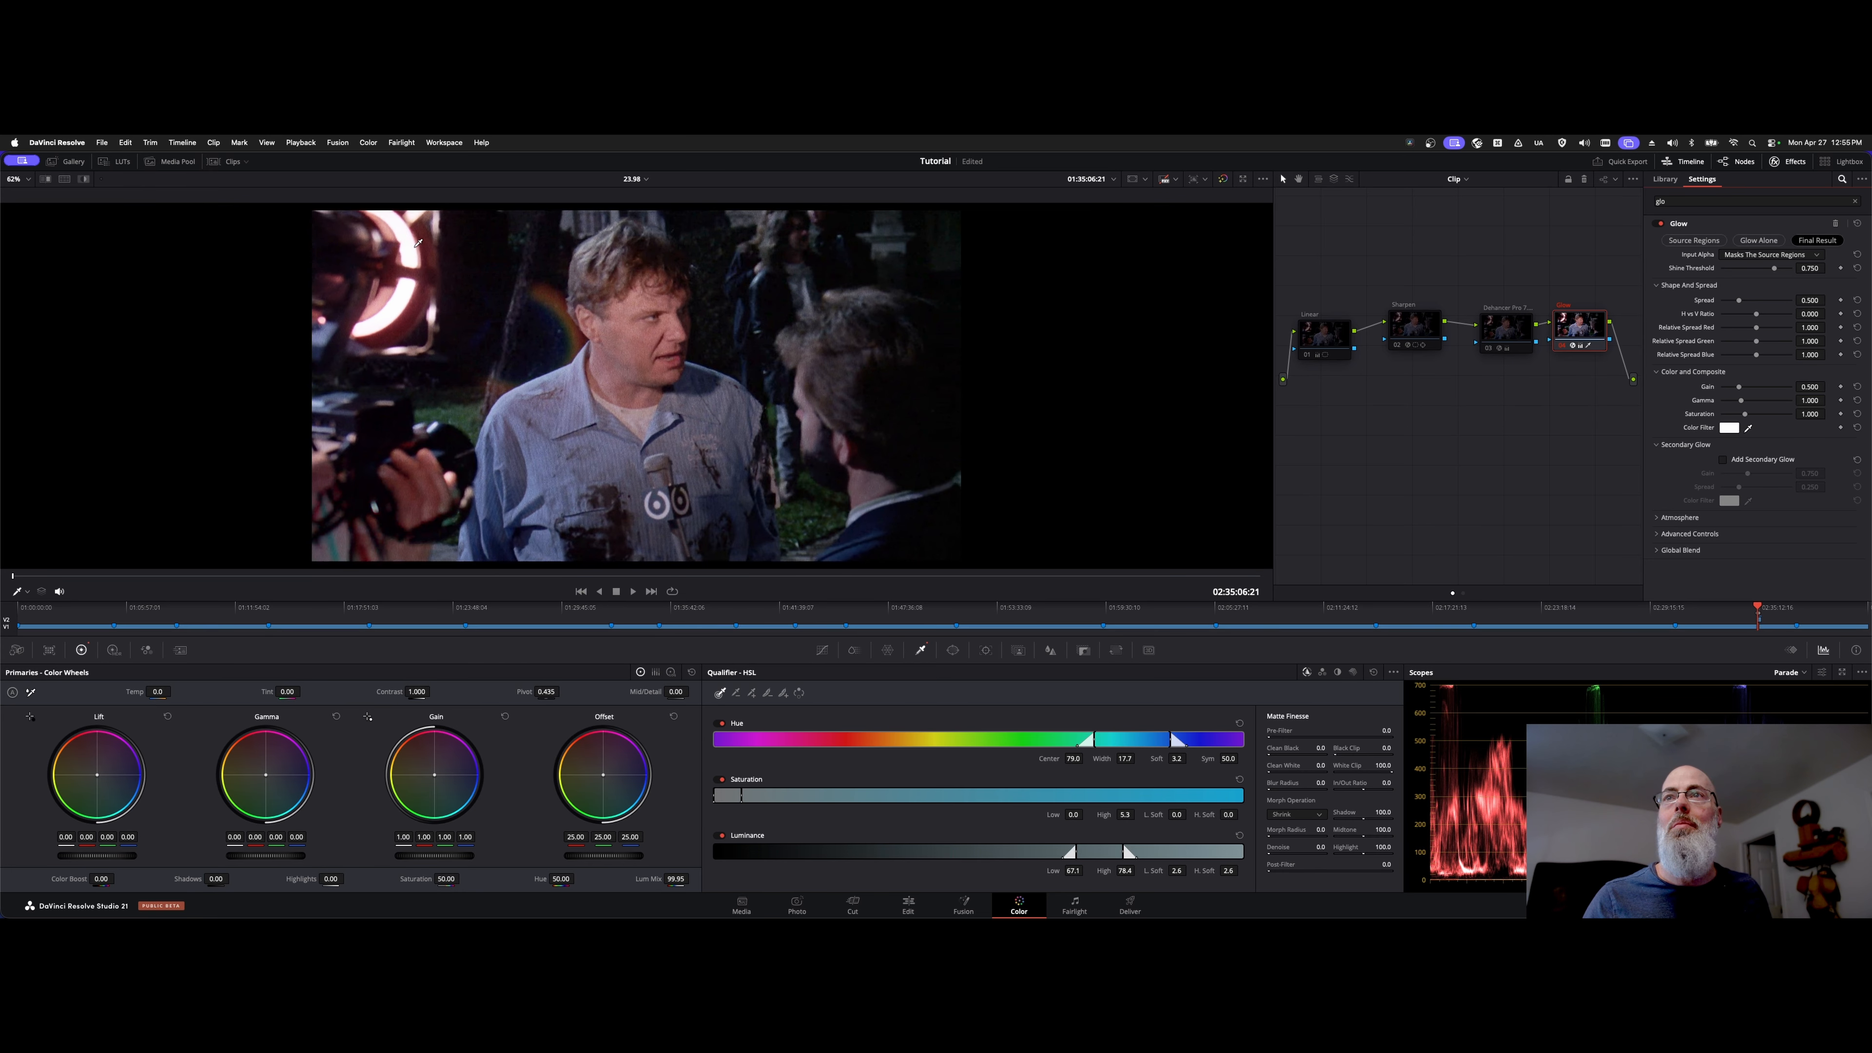
pyautogui.click(411, 227)
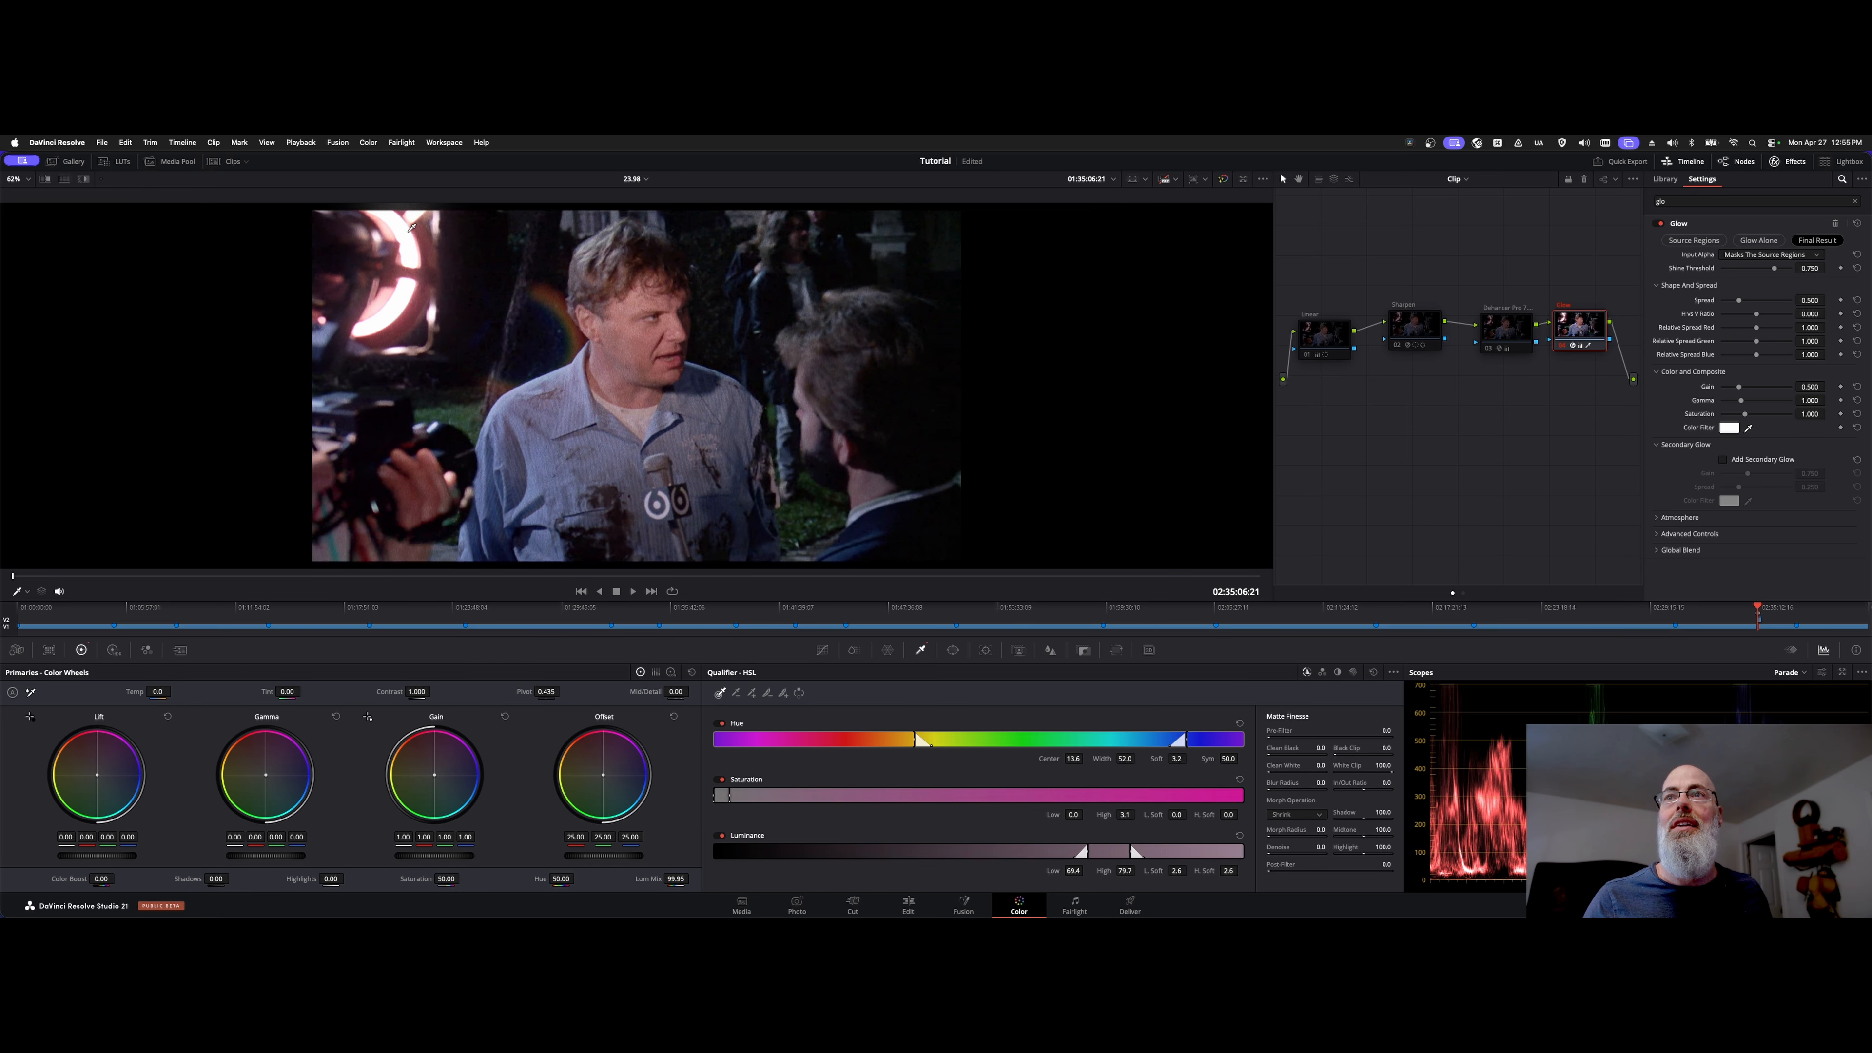
pyautogui.press('super+z')
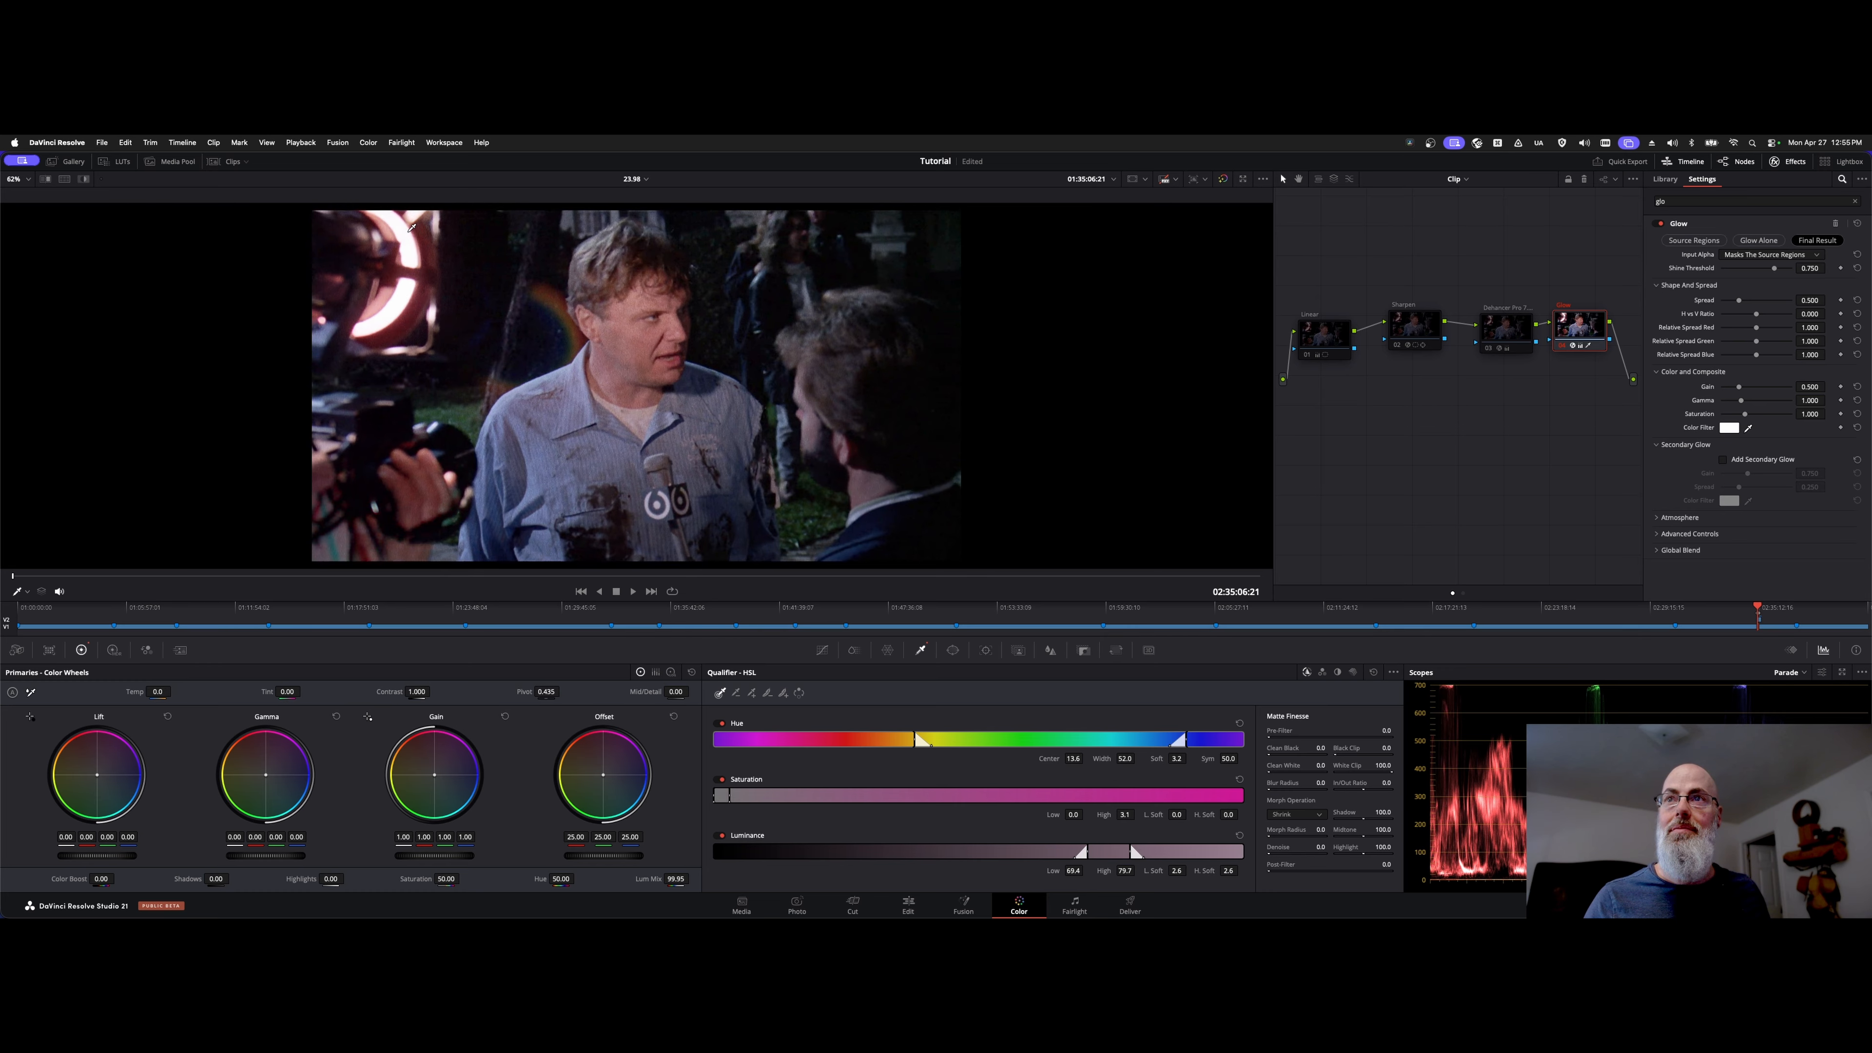
pyautogui.click(404, 240)
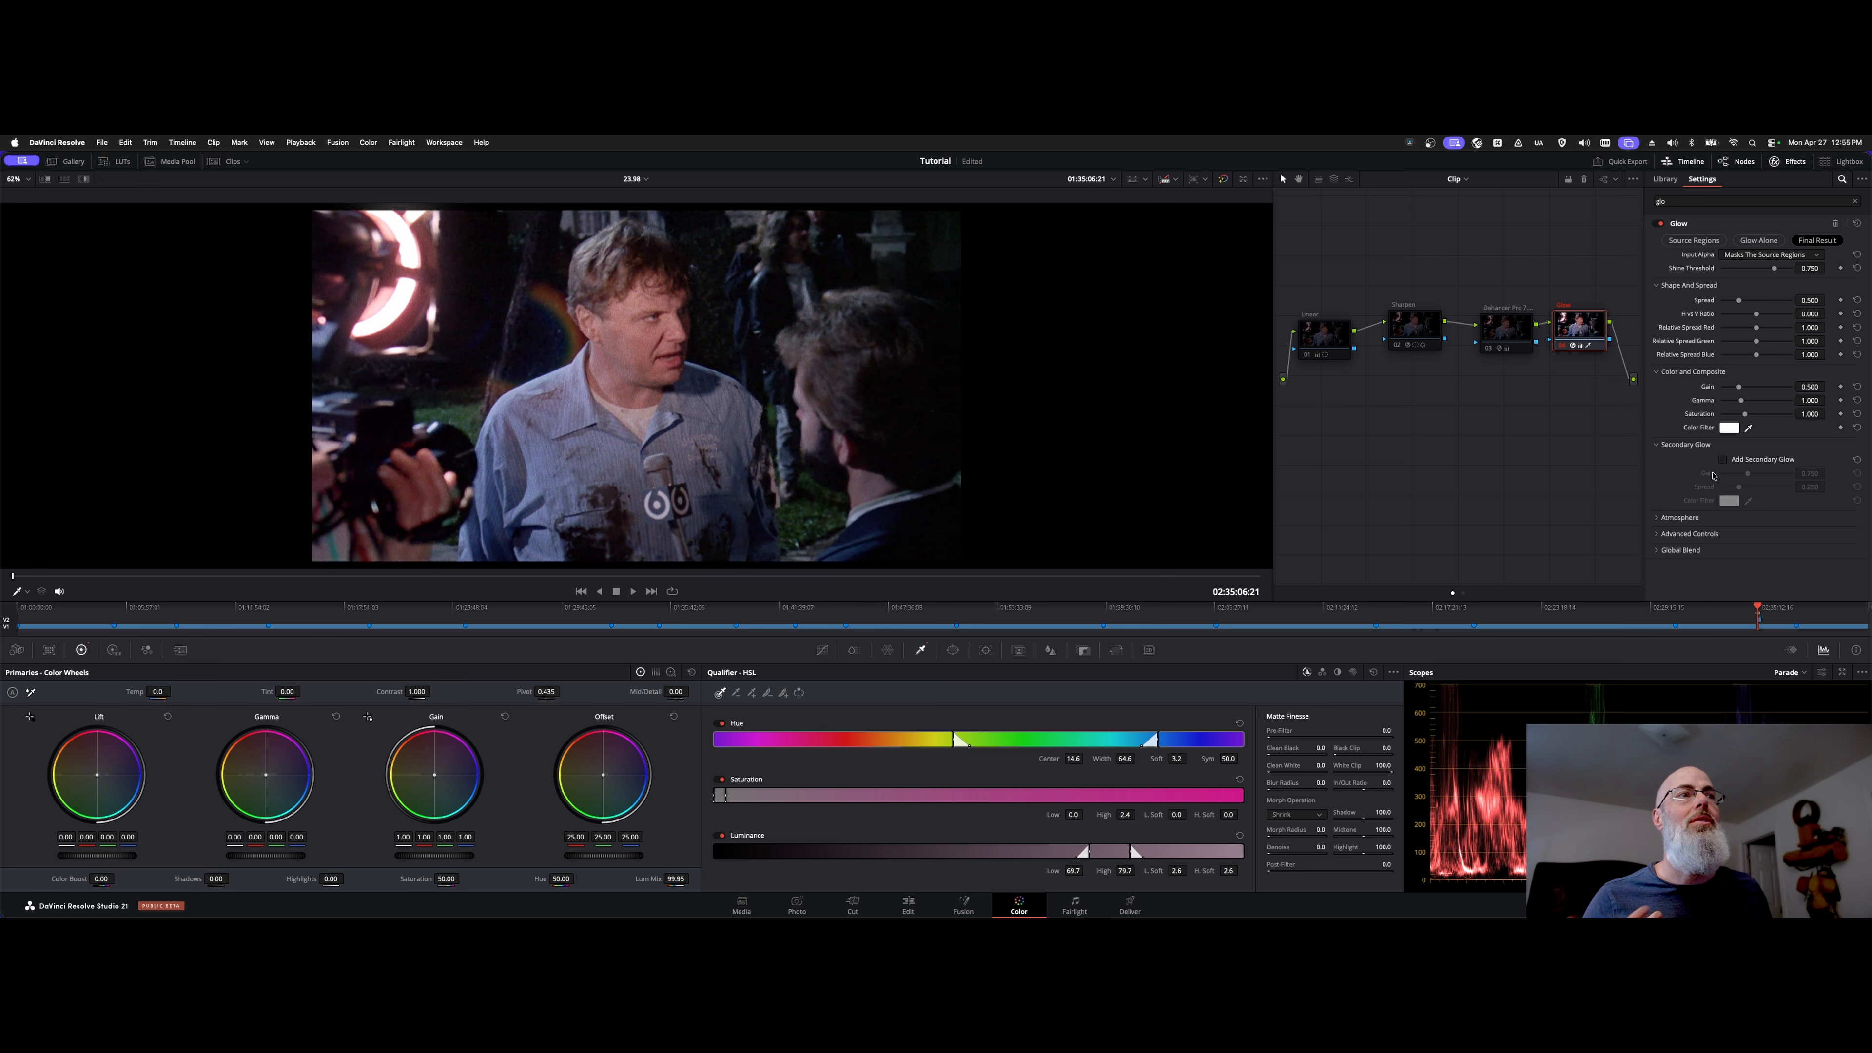
# Set the glow's color filter to orange-red and add a secondary glow with gain 0.729 and spread 0.302
pyautogui.click(1728, 427)
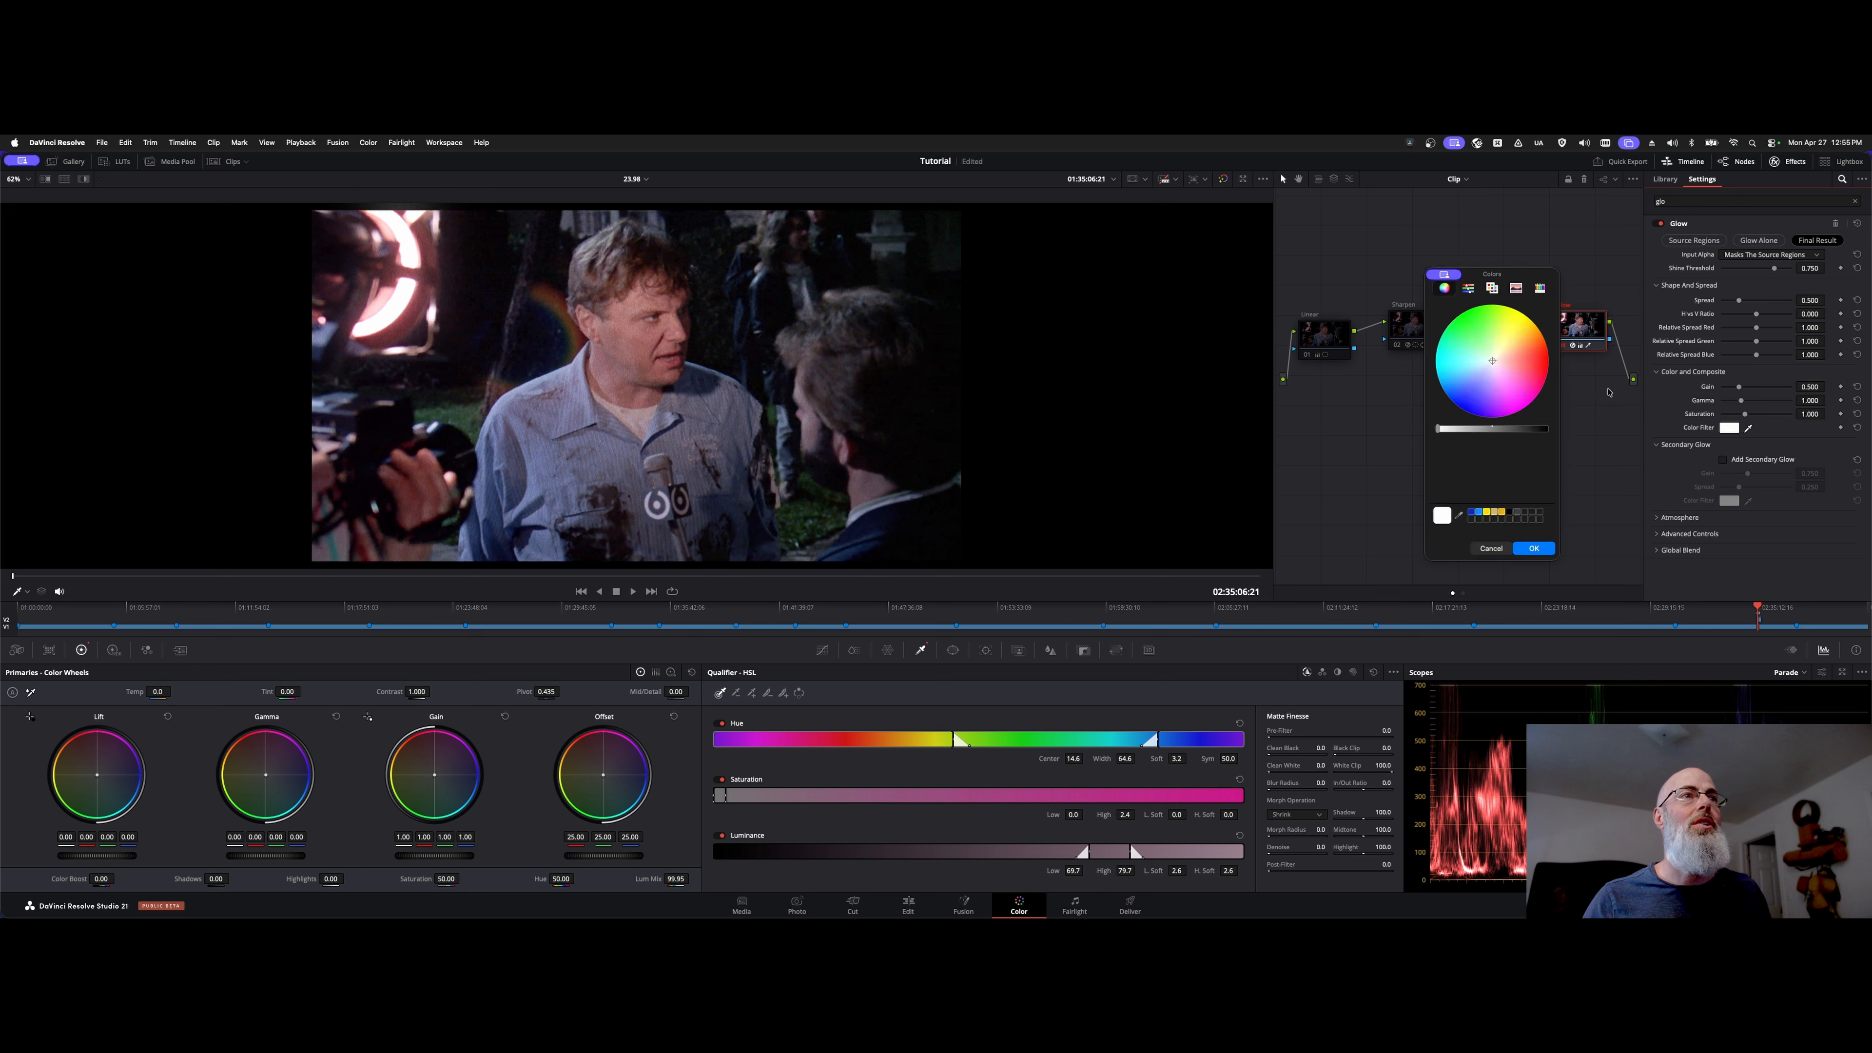
pyautogui.moveTo(1503, 362); pyautogui.dragTo(1545, 352)
pyautogui.click(1534, 548)
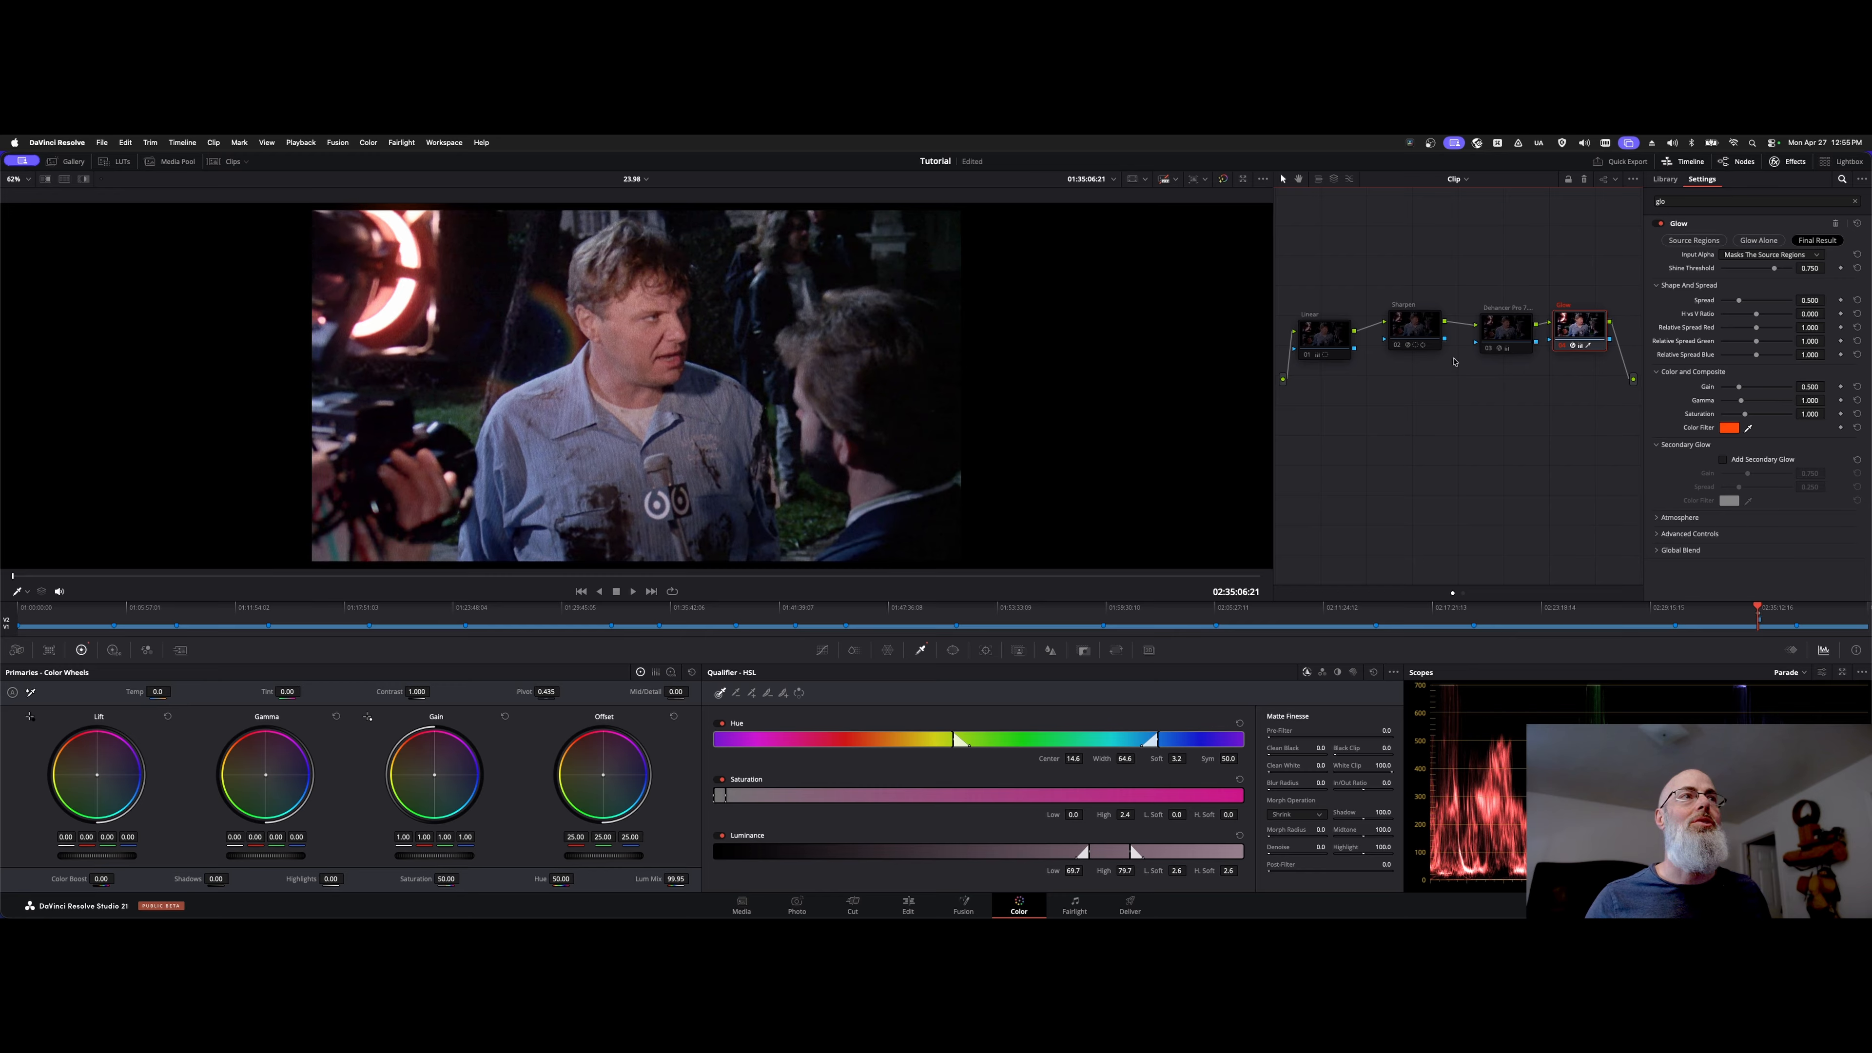
pyautogui.click(1722, 459)
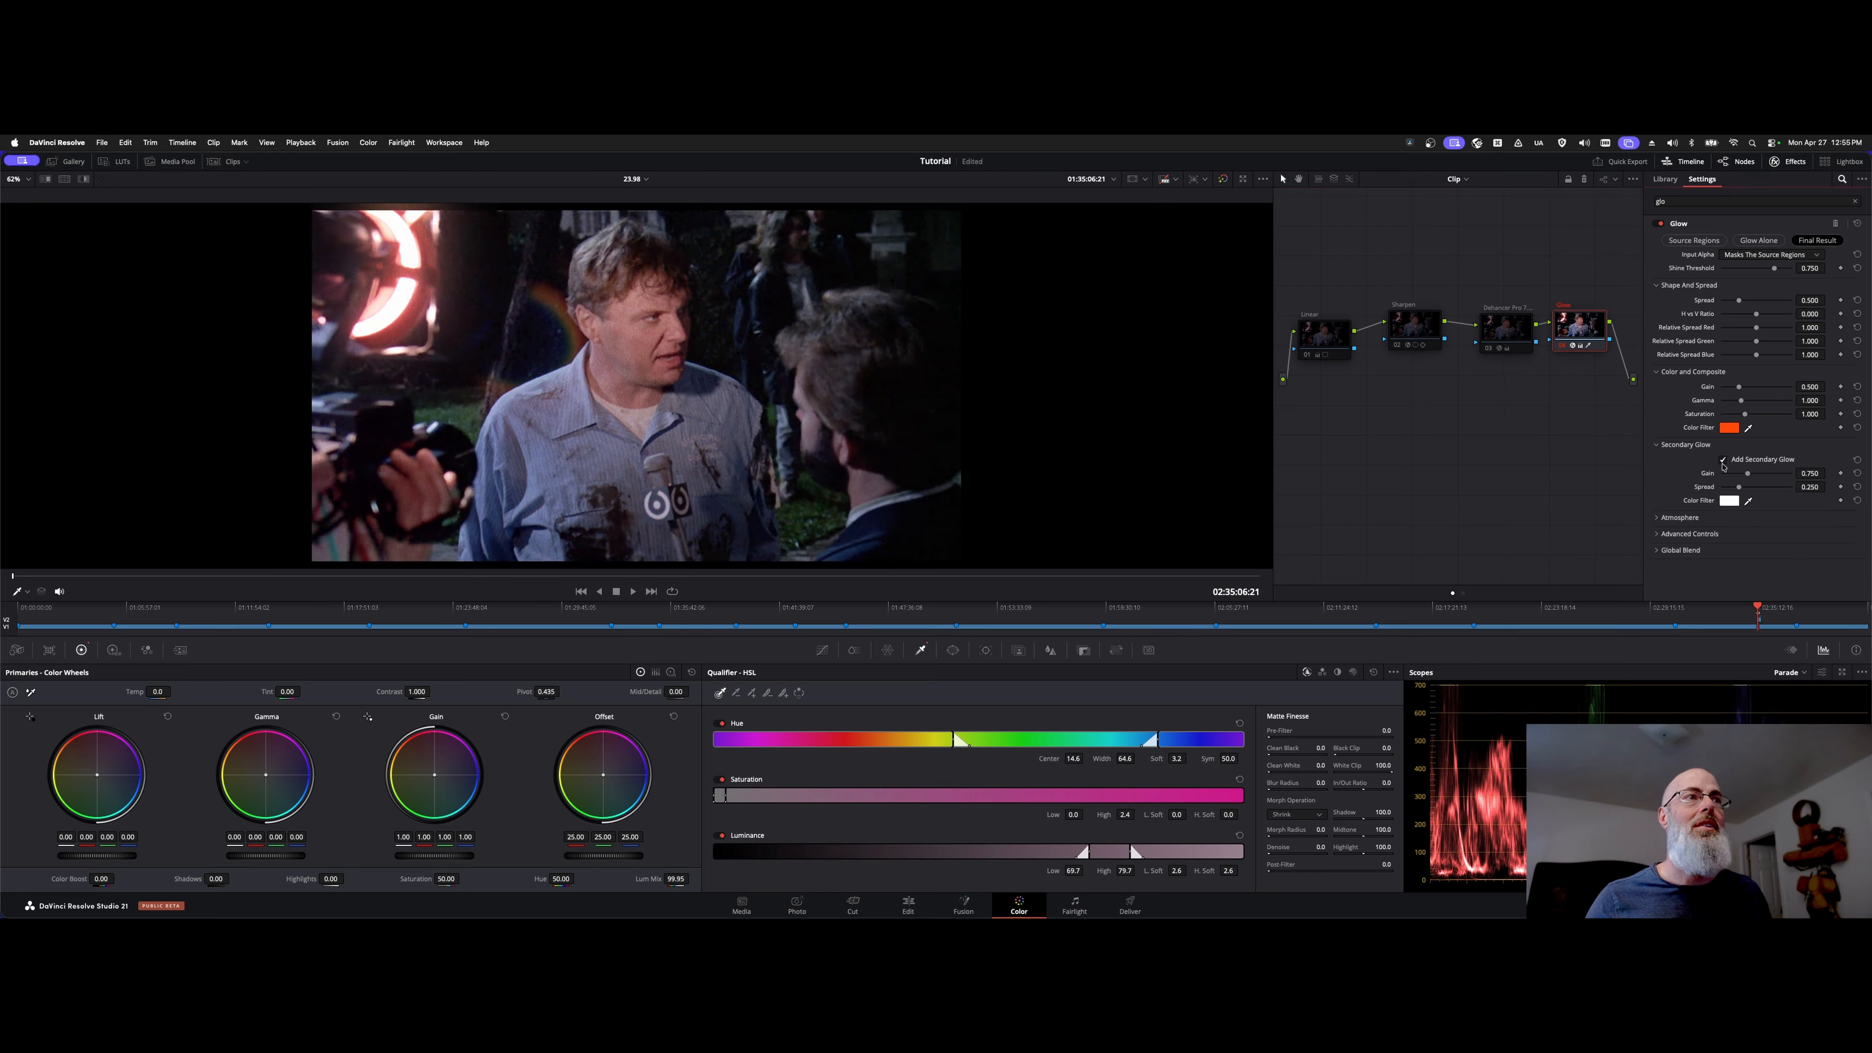
pyautogui.moveTo(1746, 473)
pyautogui.mouseDown()
pyautogui.moveTo(1676, 508)
pyautogui.moveTo(1744, 499)
pyautogui.mouseUp()
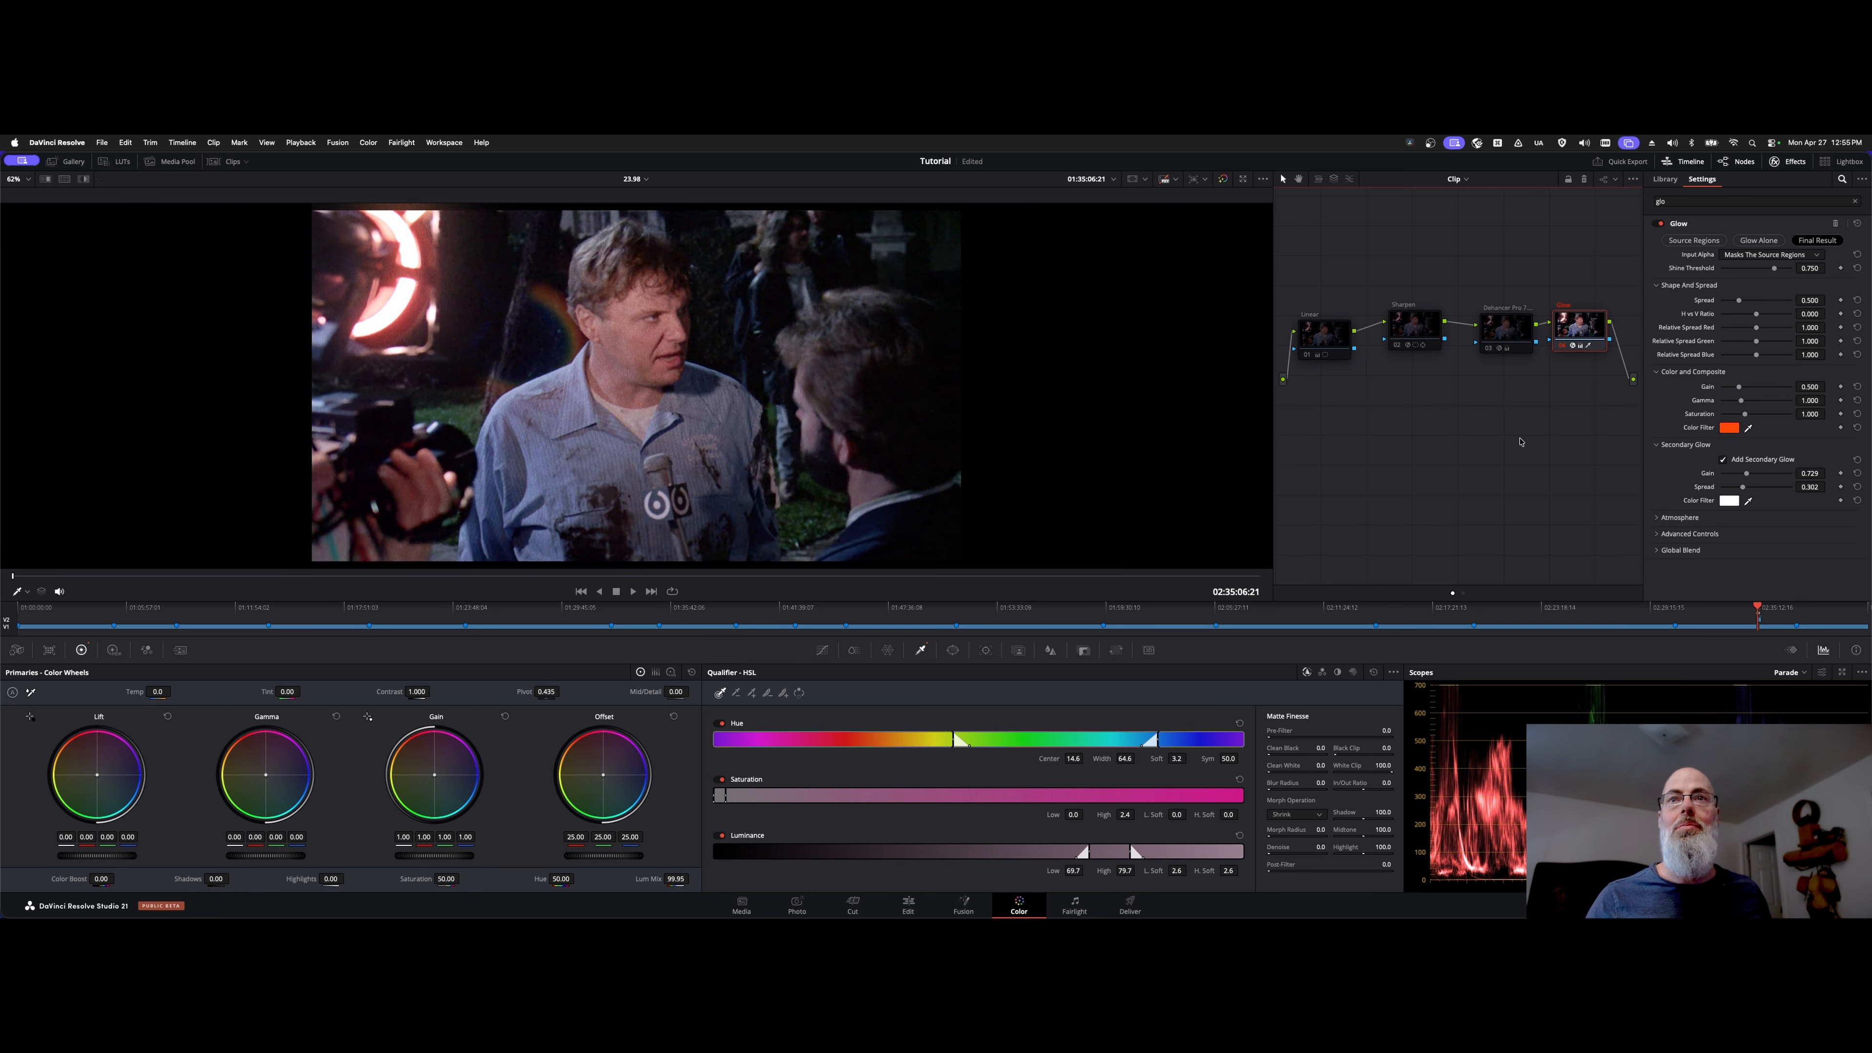